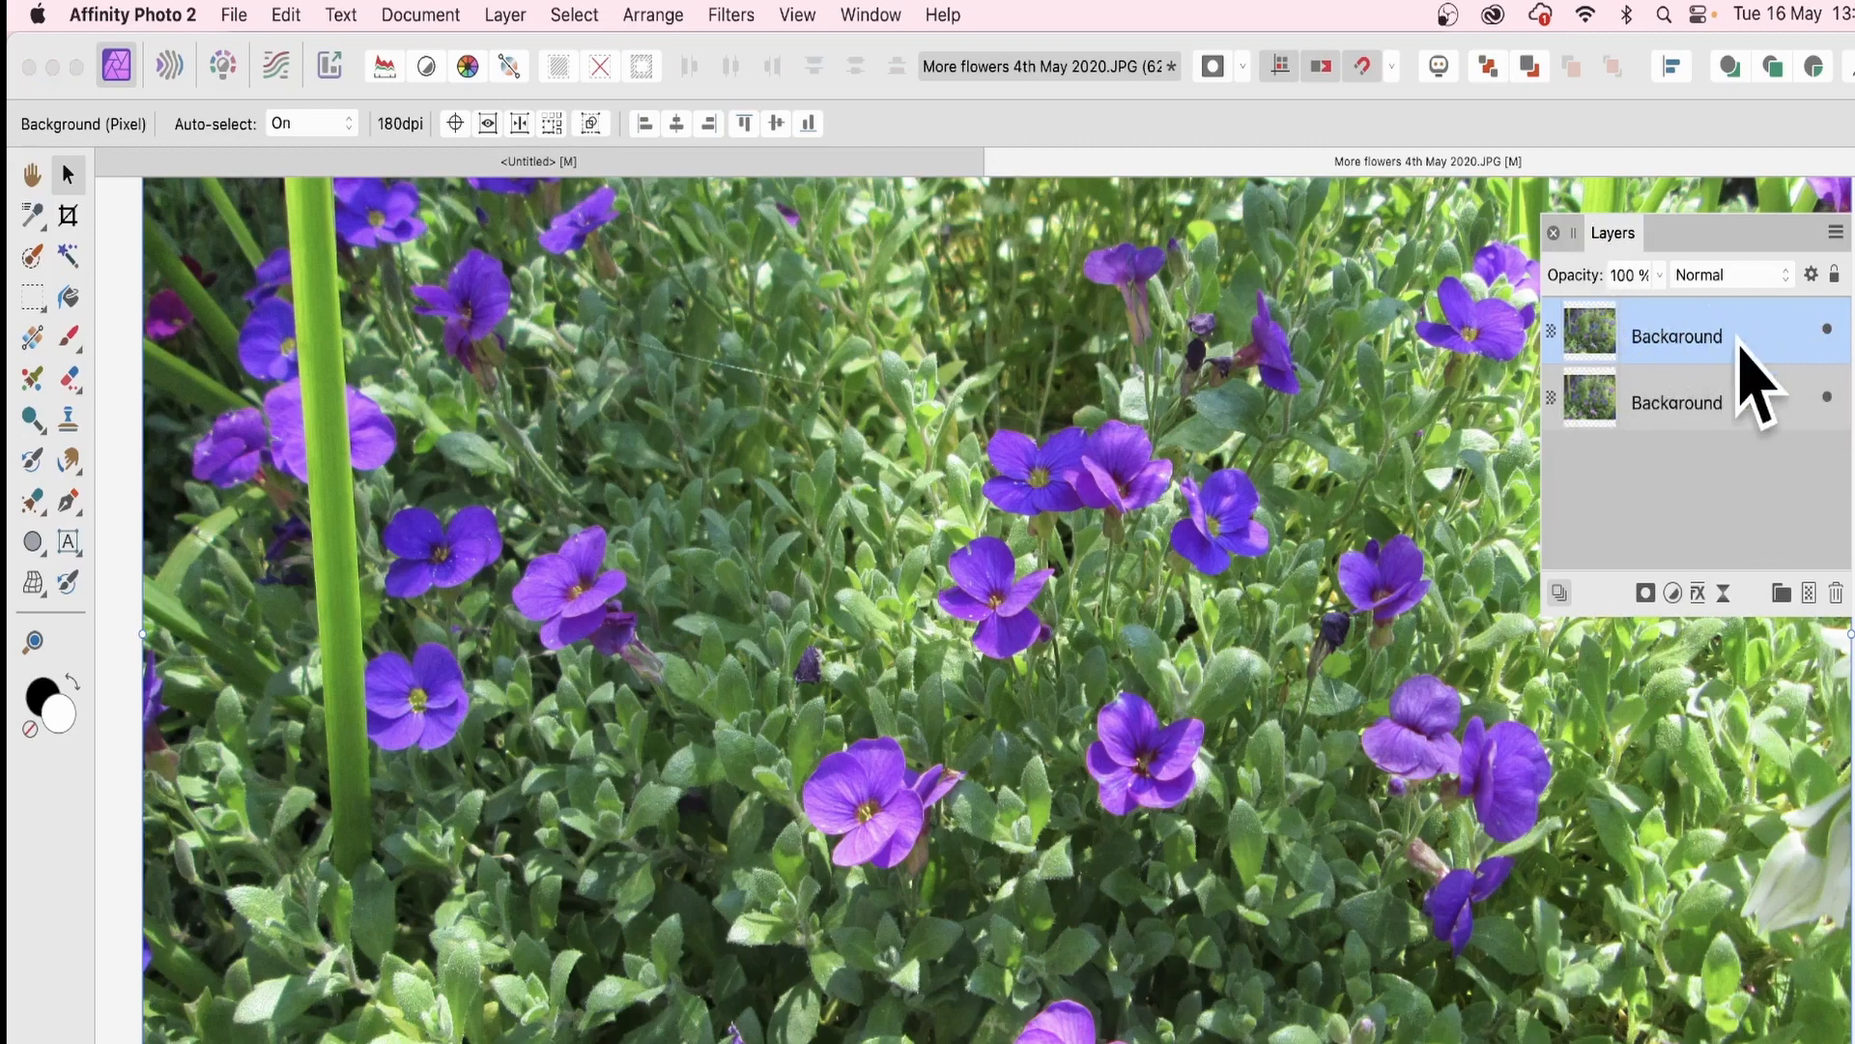
Add a live Procedural Texture filter to the upper Background layer and widen its settings window
{"action": "left_click", "coordinate": [507, 14]}
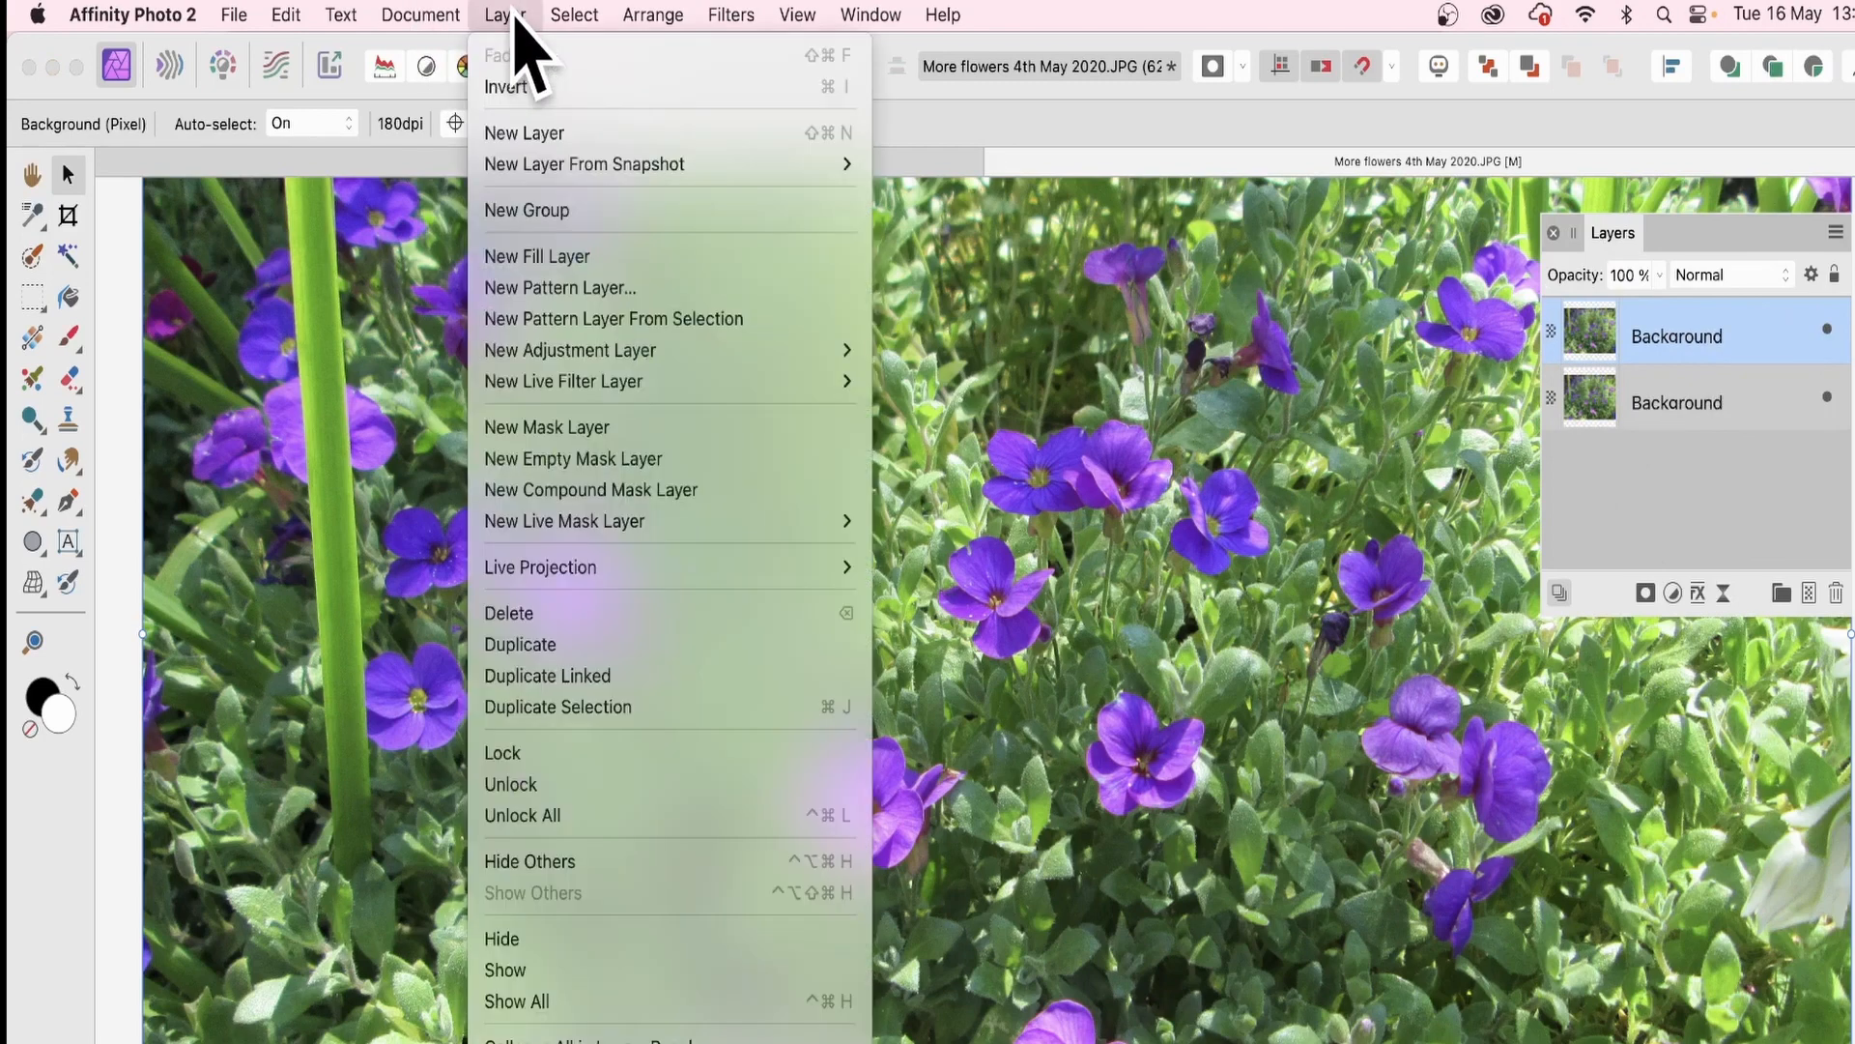
{"action": "mouse_move", "coordinate": [544, 379]}
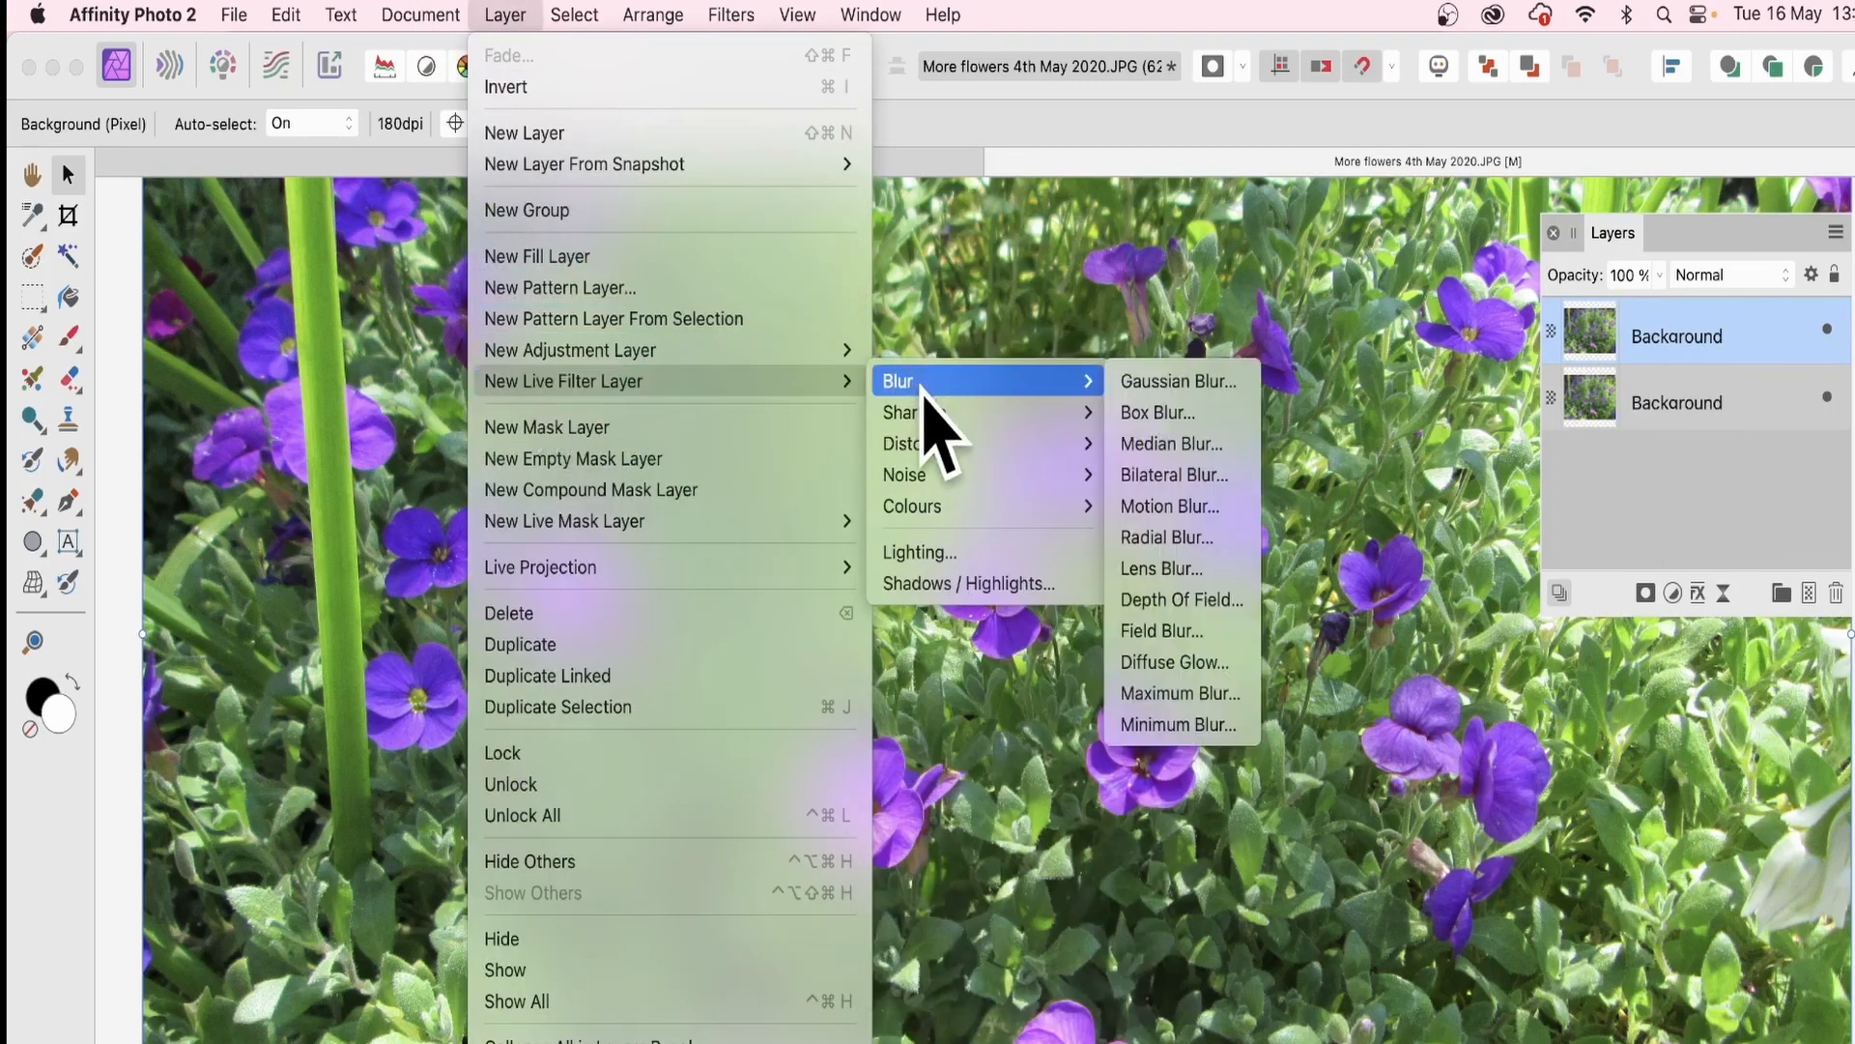
{"action": "mouse_move", "coordinate": [929, 507]}
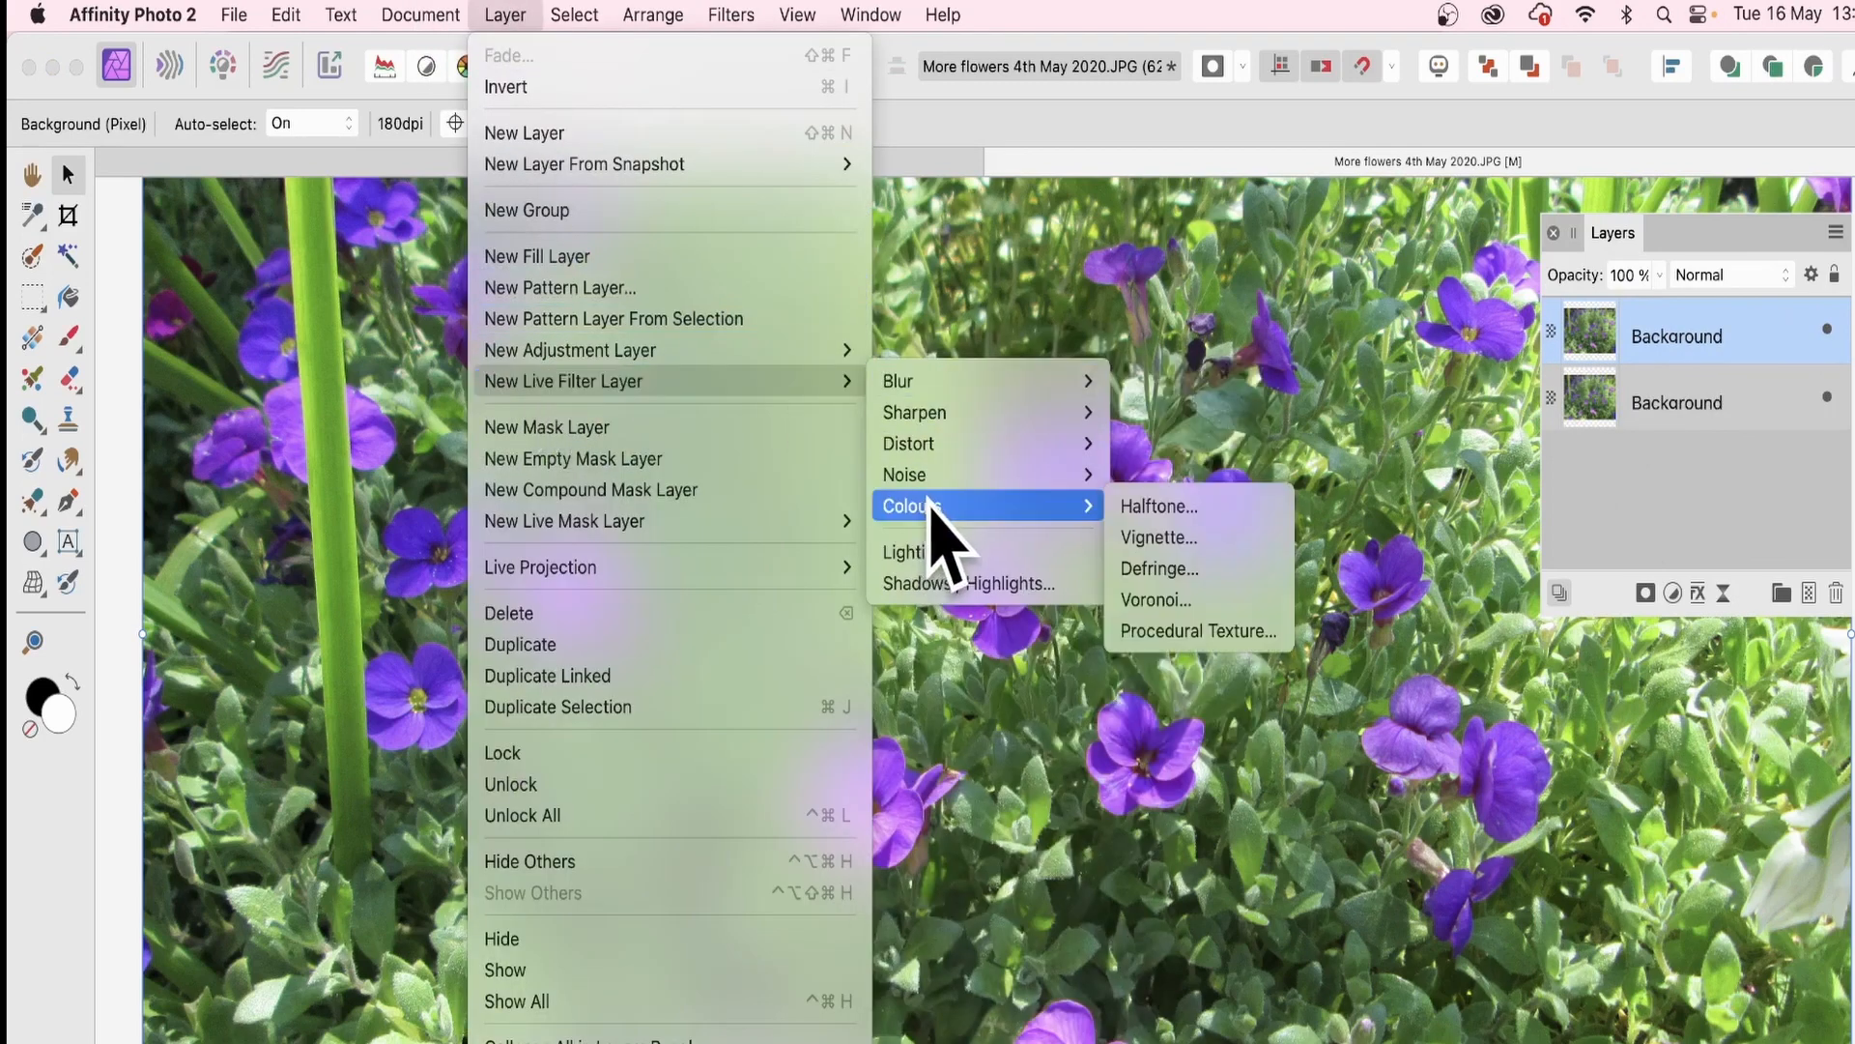
{"action": "left_click", "coordinate": [1196, 631]}
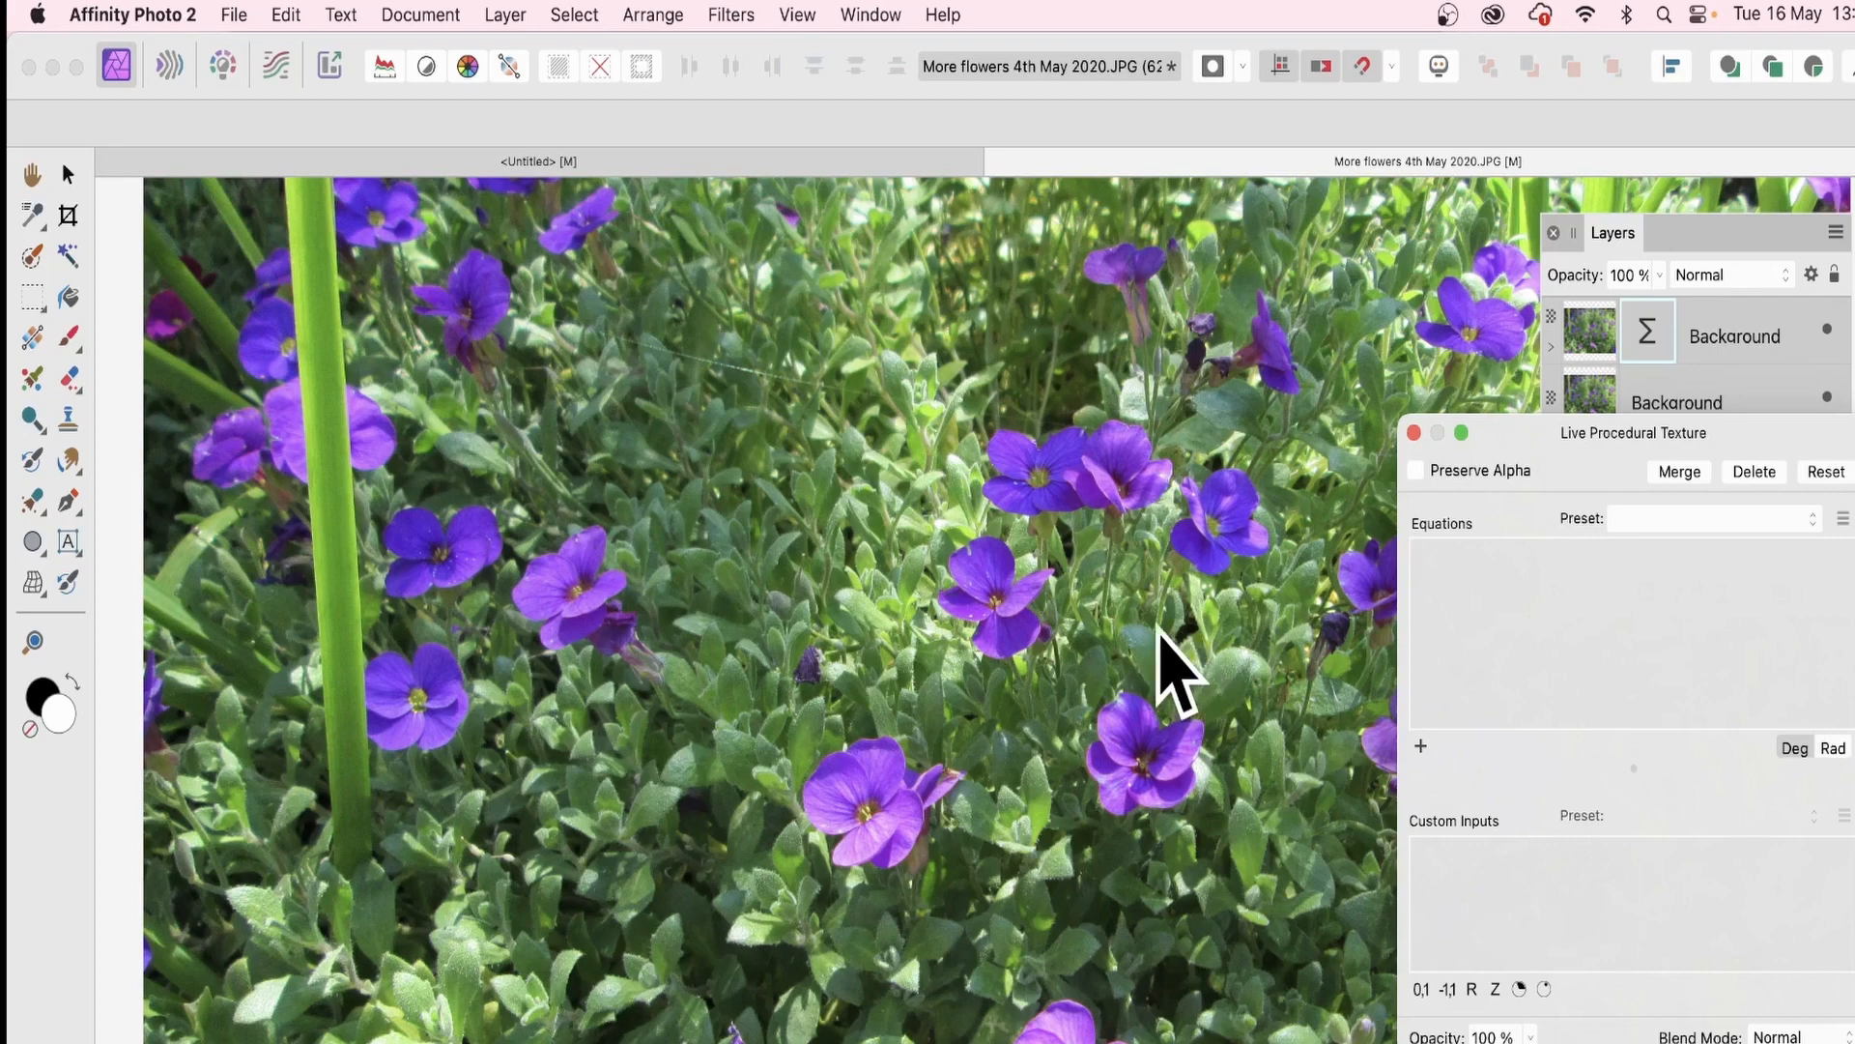
{"action": "left_click_drag", "start_coordinate": [1586, 431], "coordinate": [703, 196]}
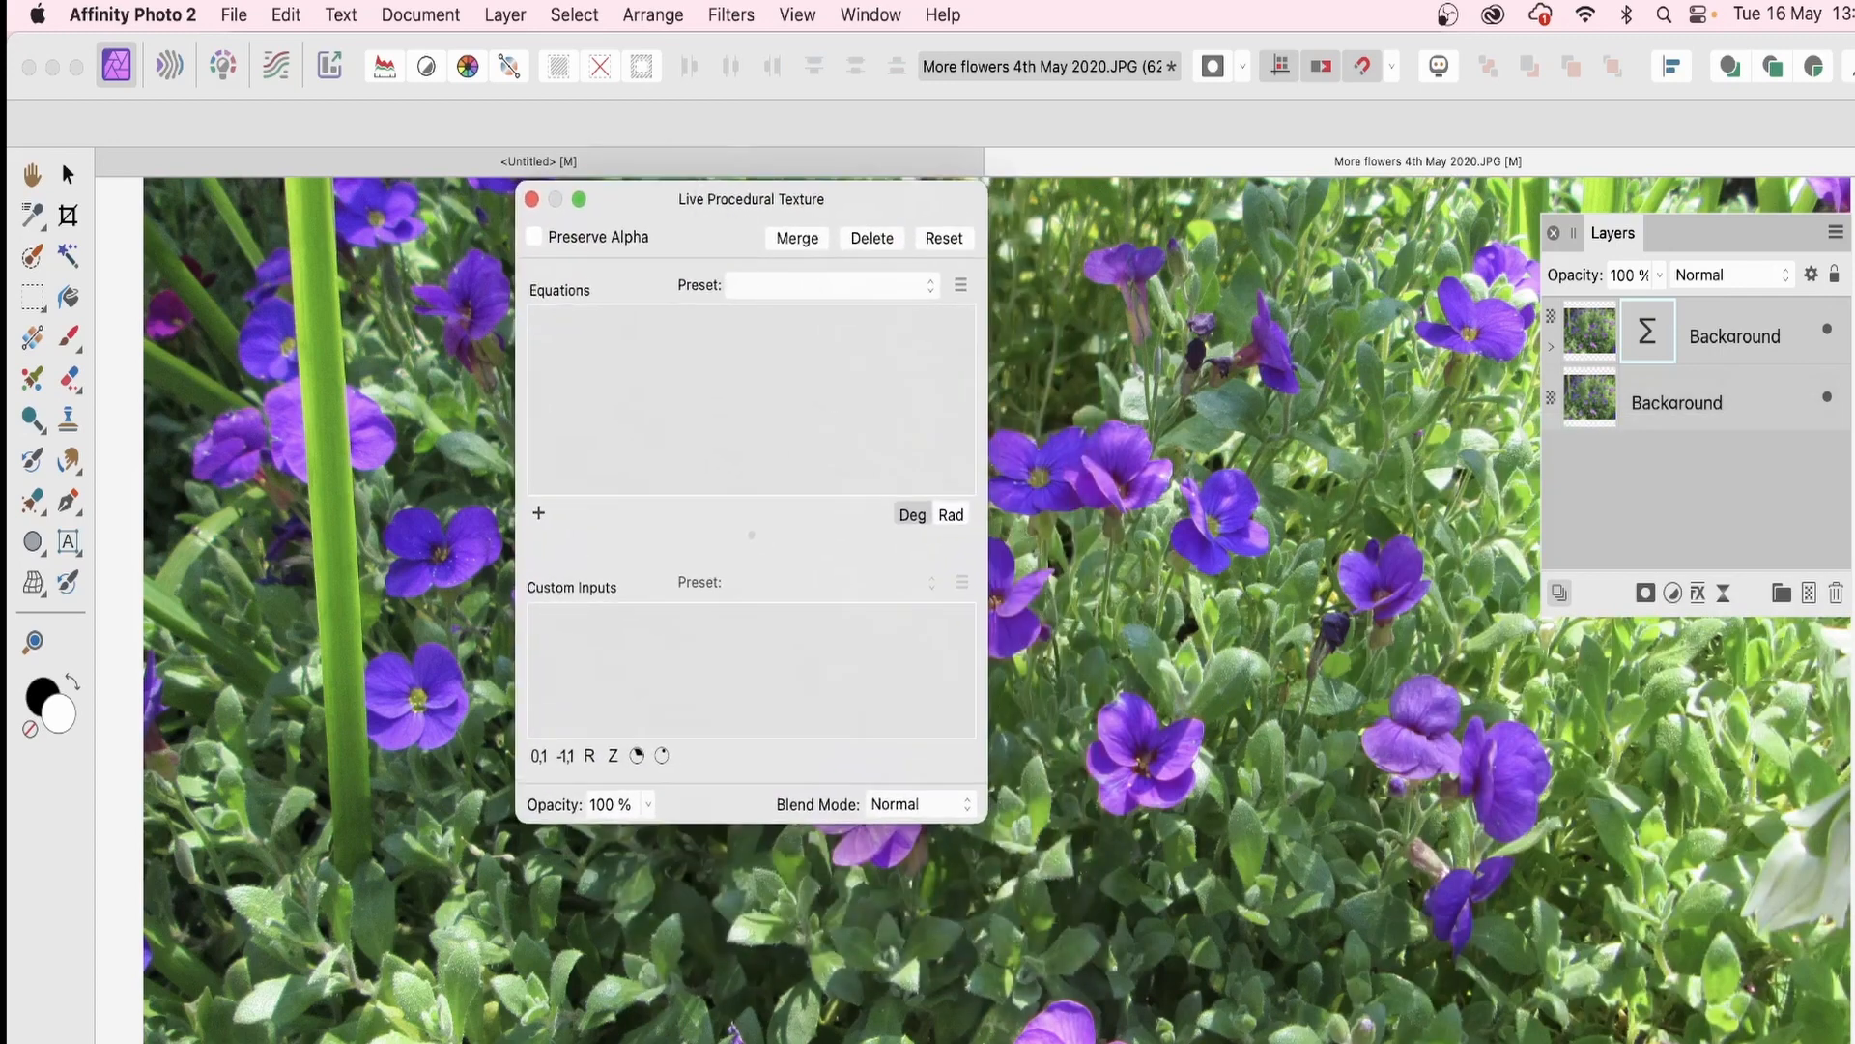
{"action": "left_click_drag", "start_coordinate": [988, 817], "coordinate": [1570, 862]}
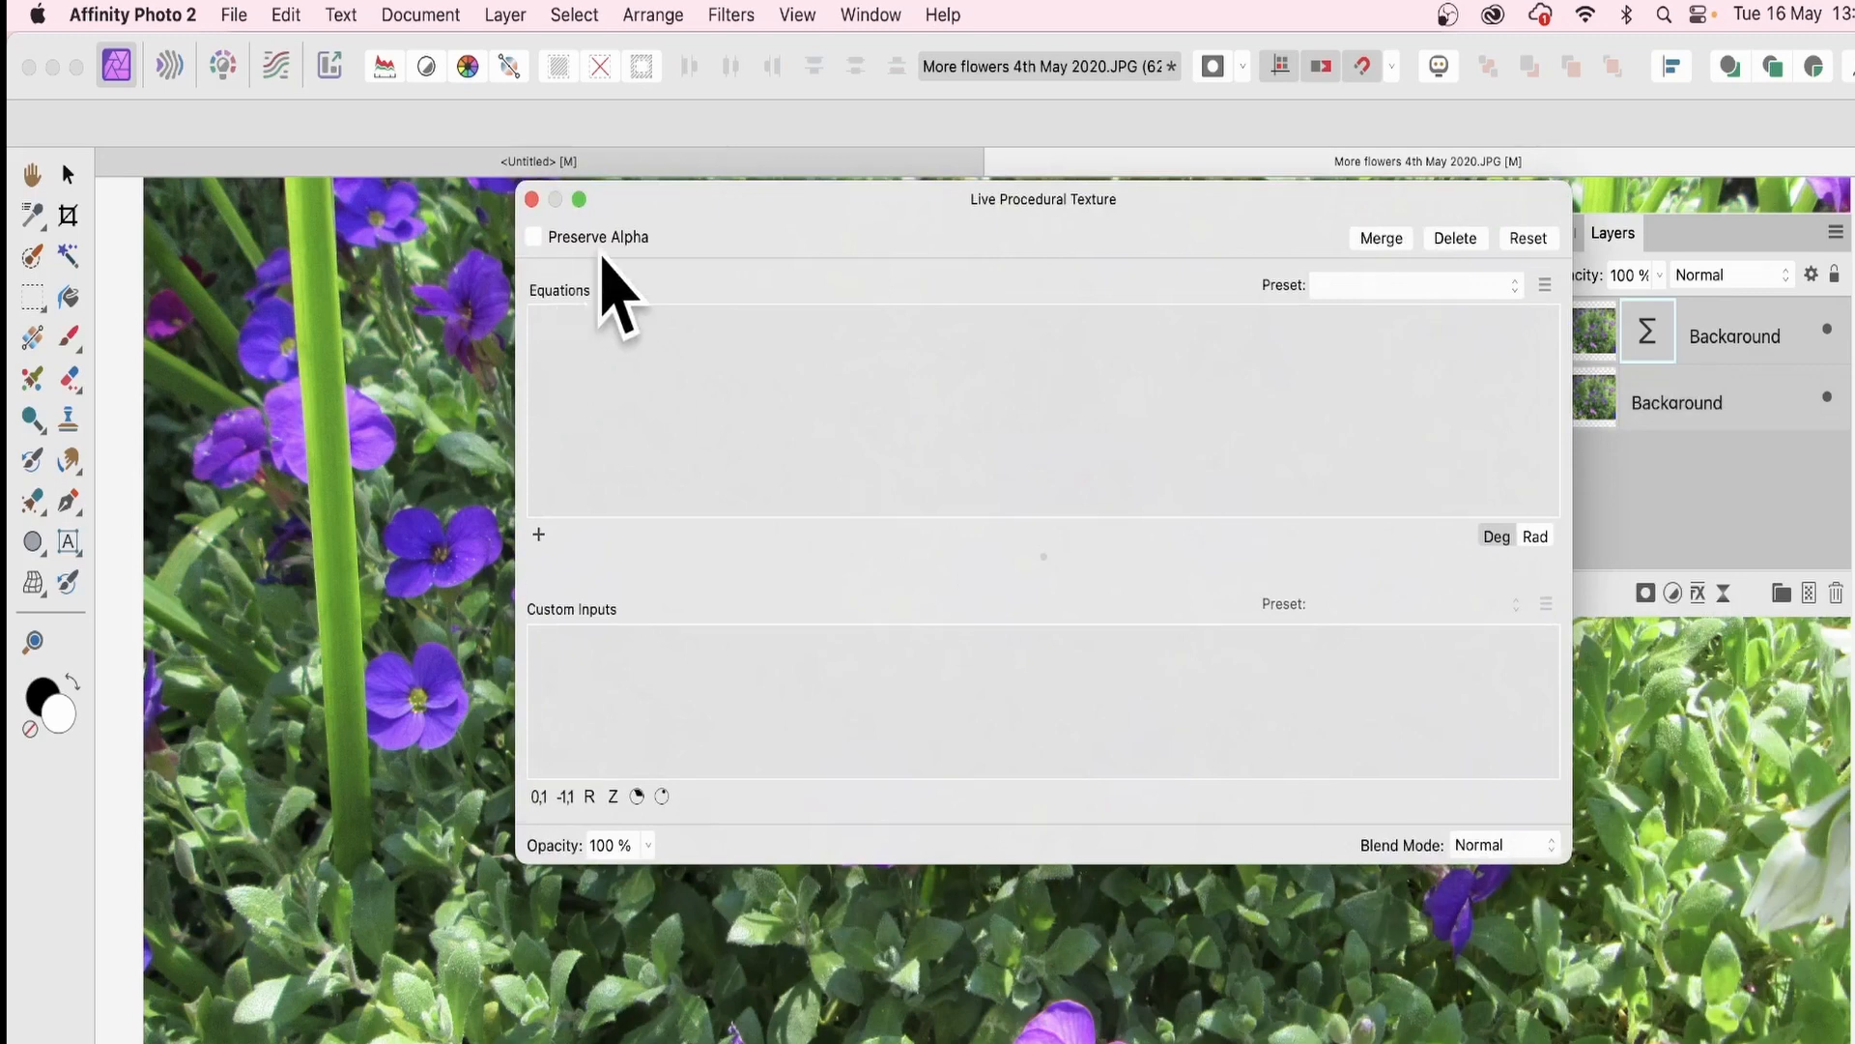
Add the equation oscsin(sqrt(rx*rx+ry*ry)*c/w) to the procedural texture
{"action": "left_click", "coordinate": [539, 534]}
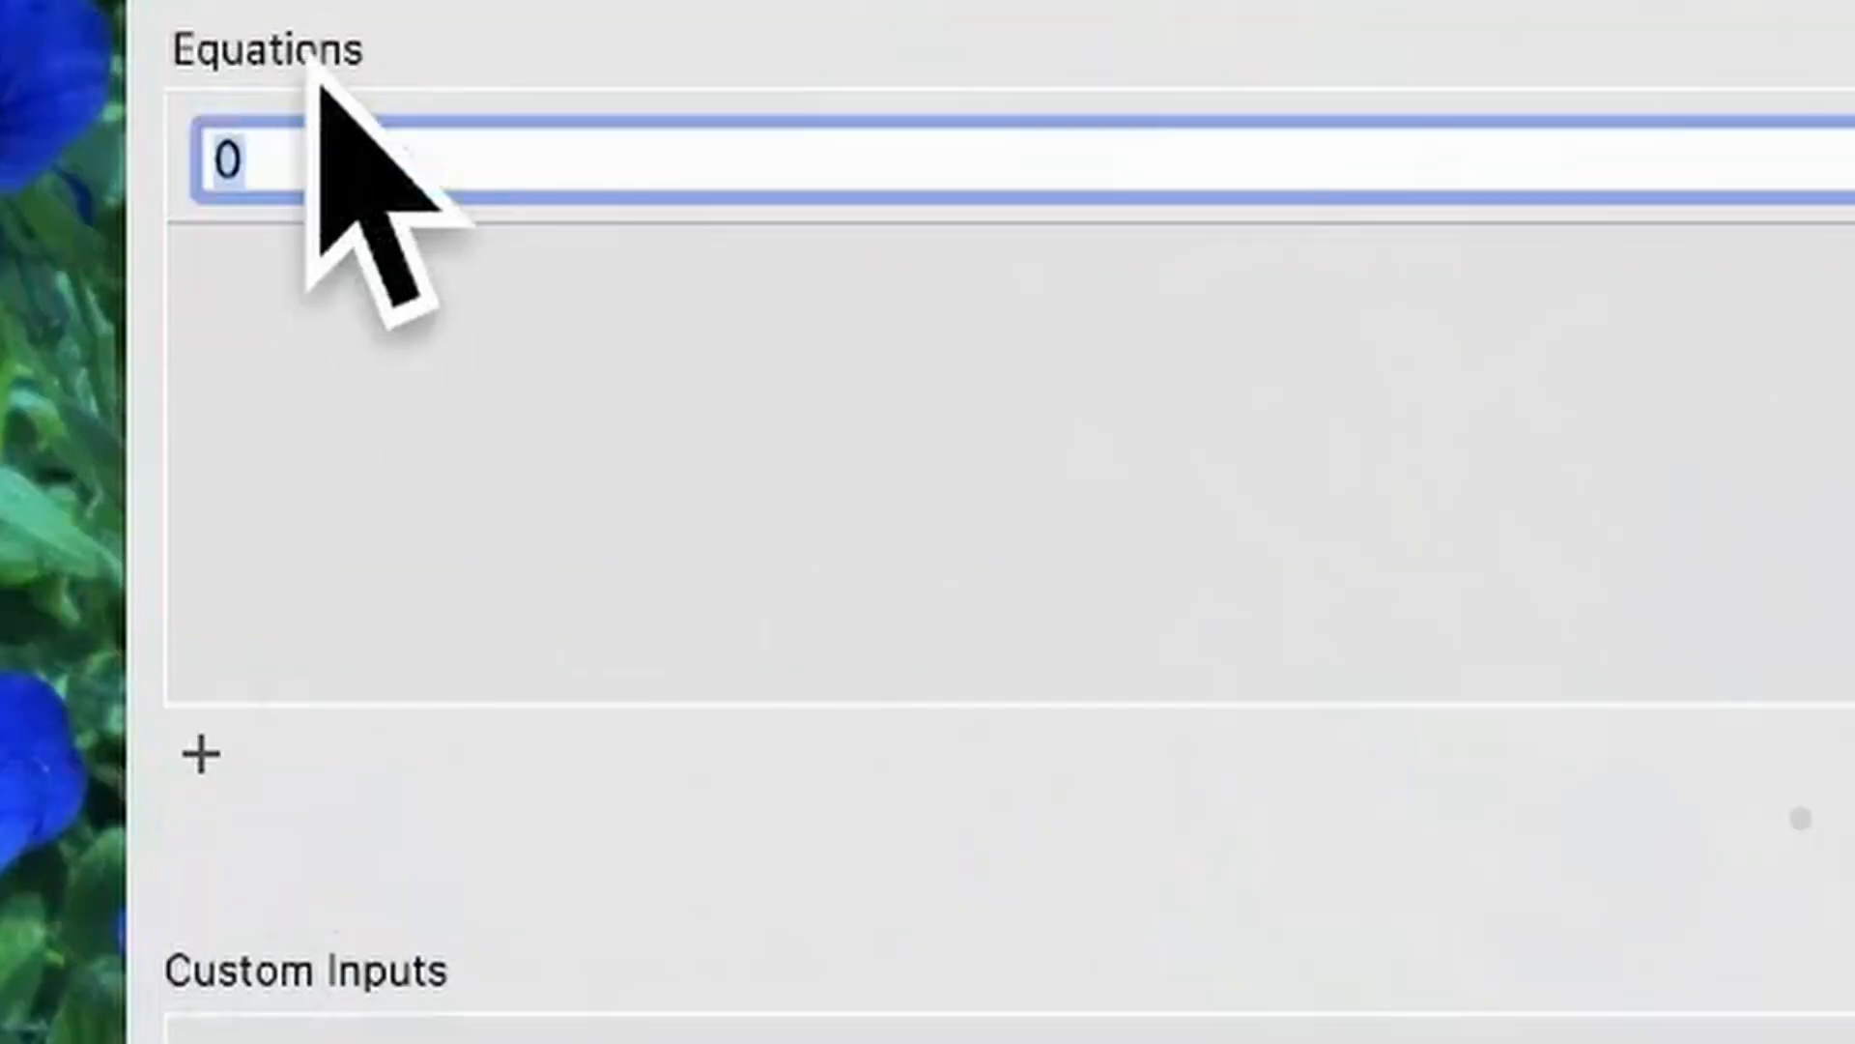
{"action": "type", "text": "oscsin(sqrt(rx*rx+ry*ry)*c/w)"}
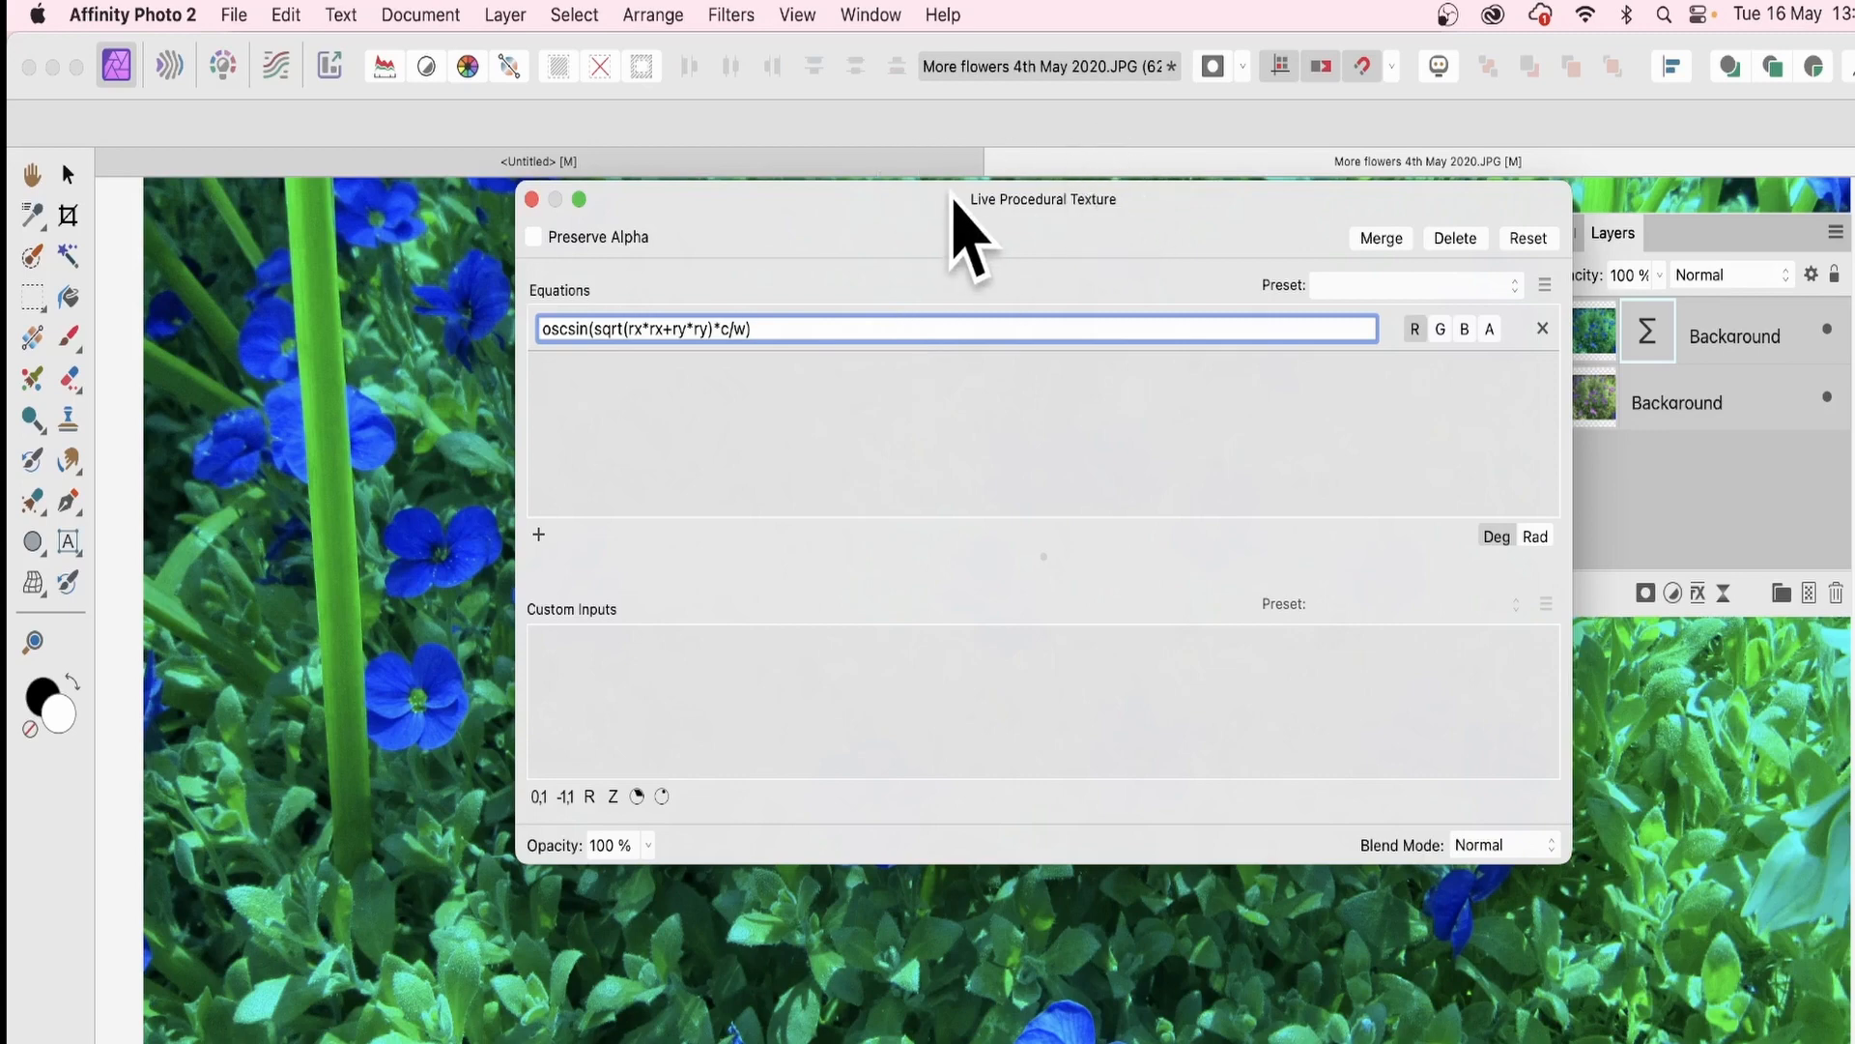
{"action": "left_click_drag", "start_coordinate": [948, 201], "coordinate": [755, 231]}
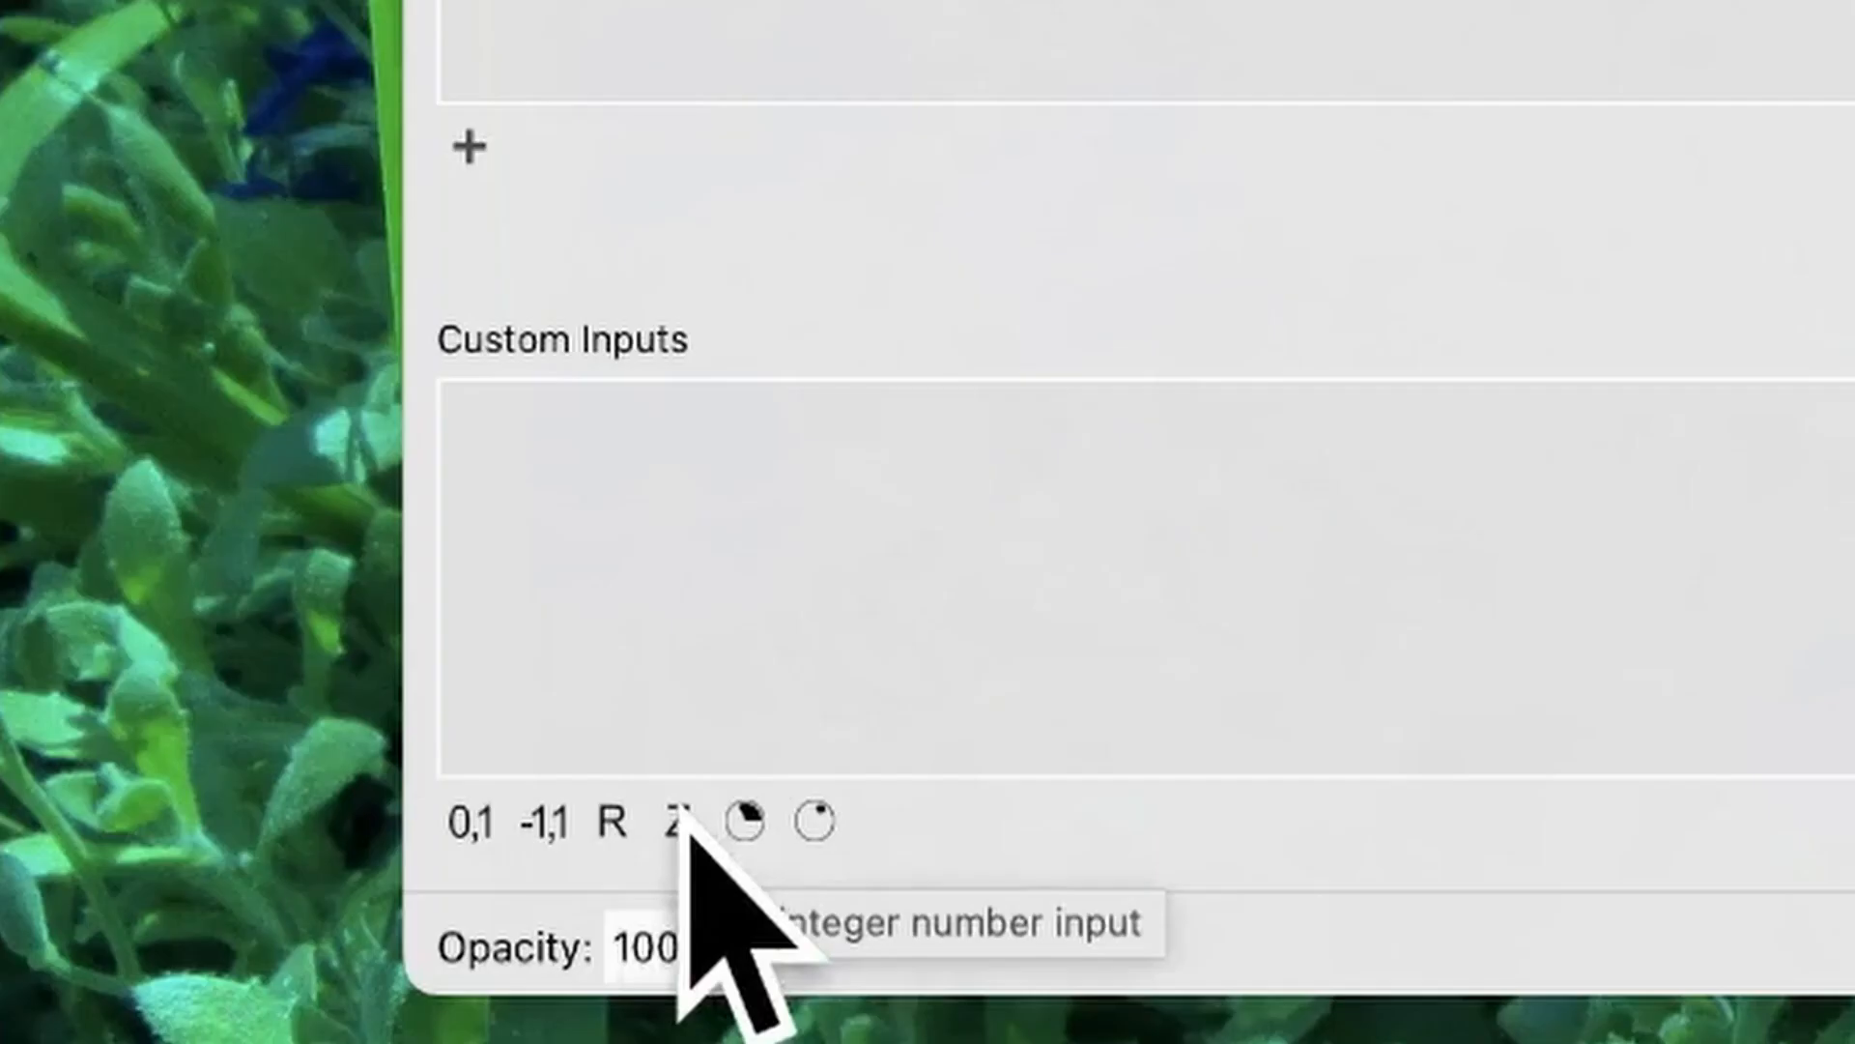
Add an integer custom input, name it c and set its value to 25
{"action": "left_click", "coordinate": [687, 815]}
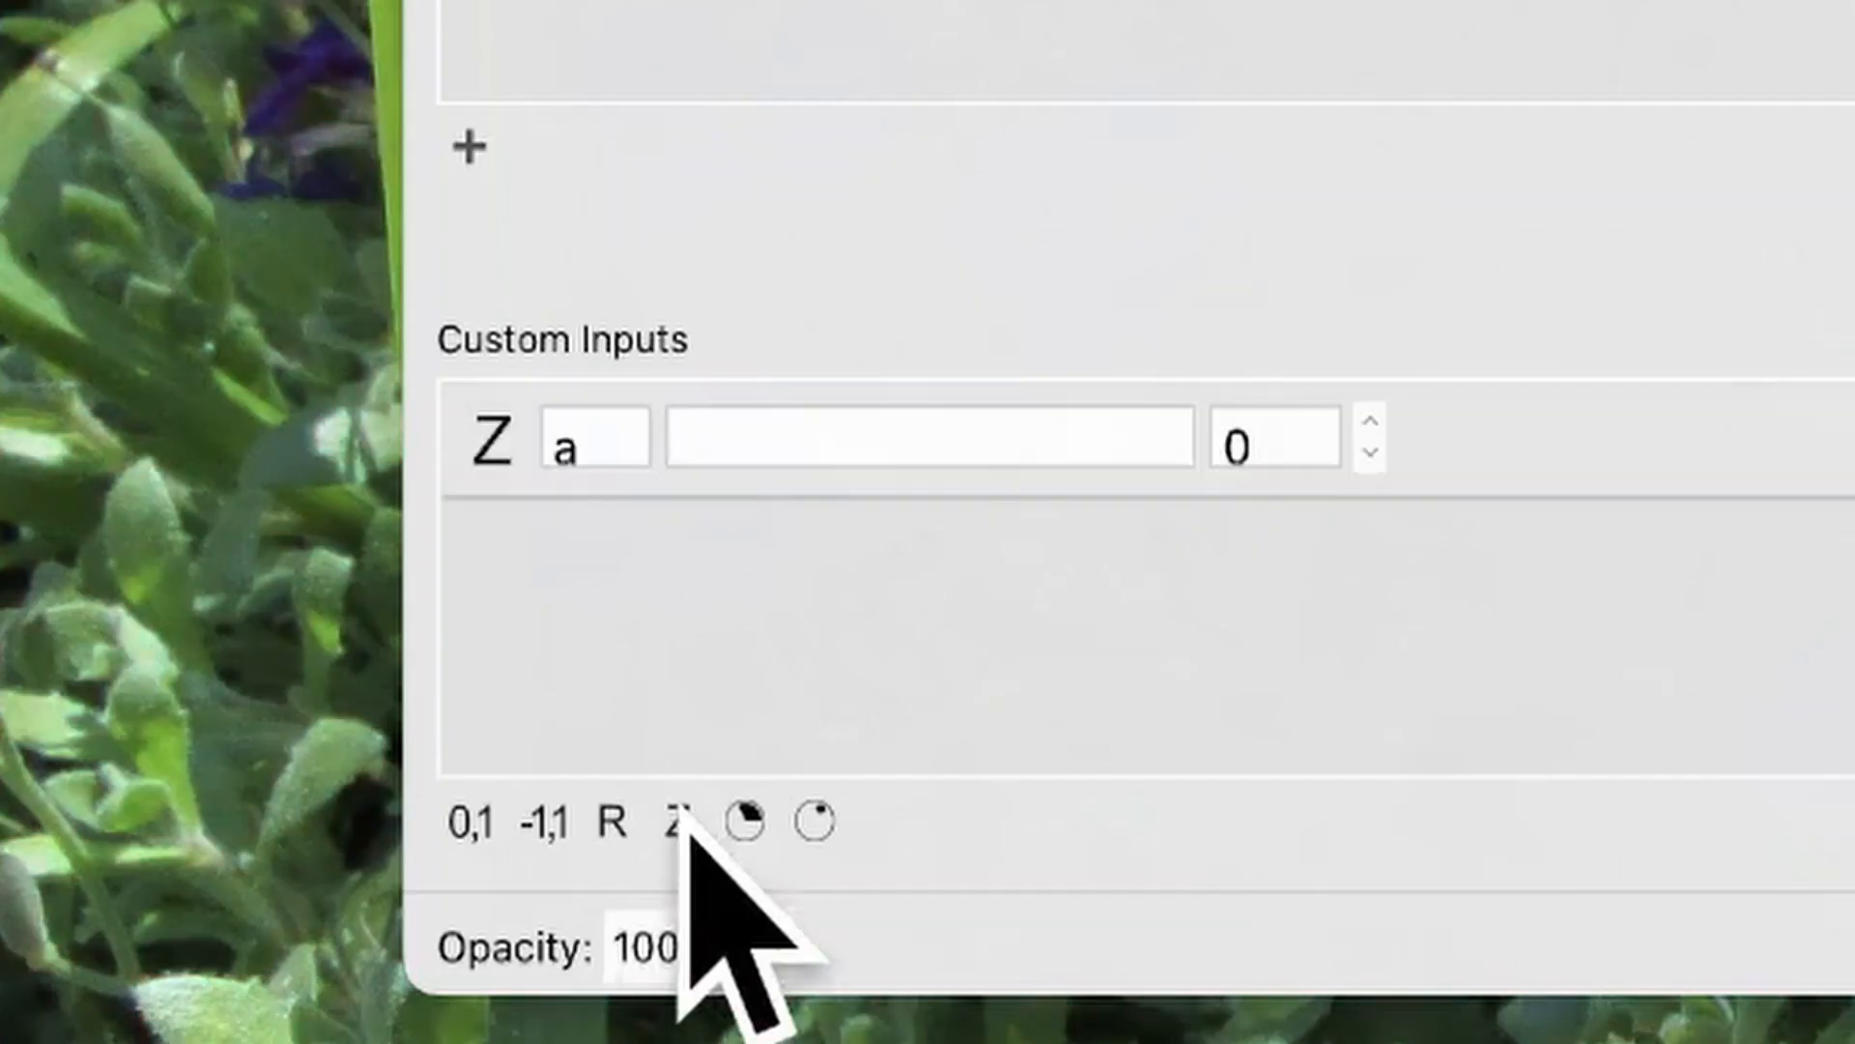
{"action": "double_click", "coordinate": [600, 439]}
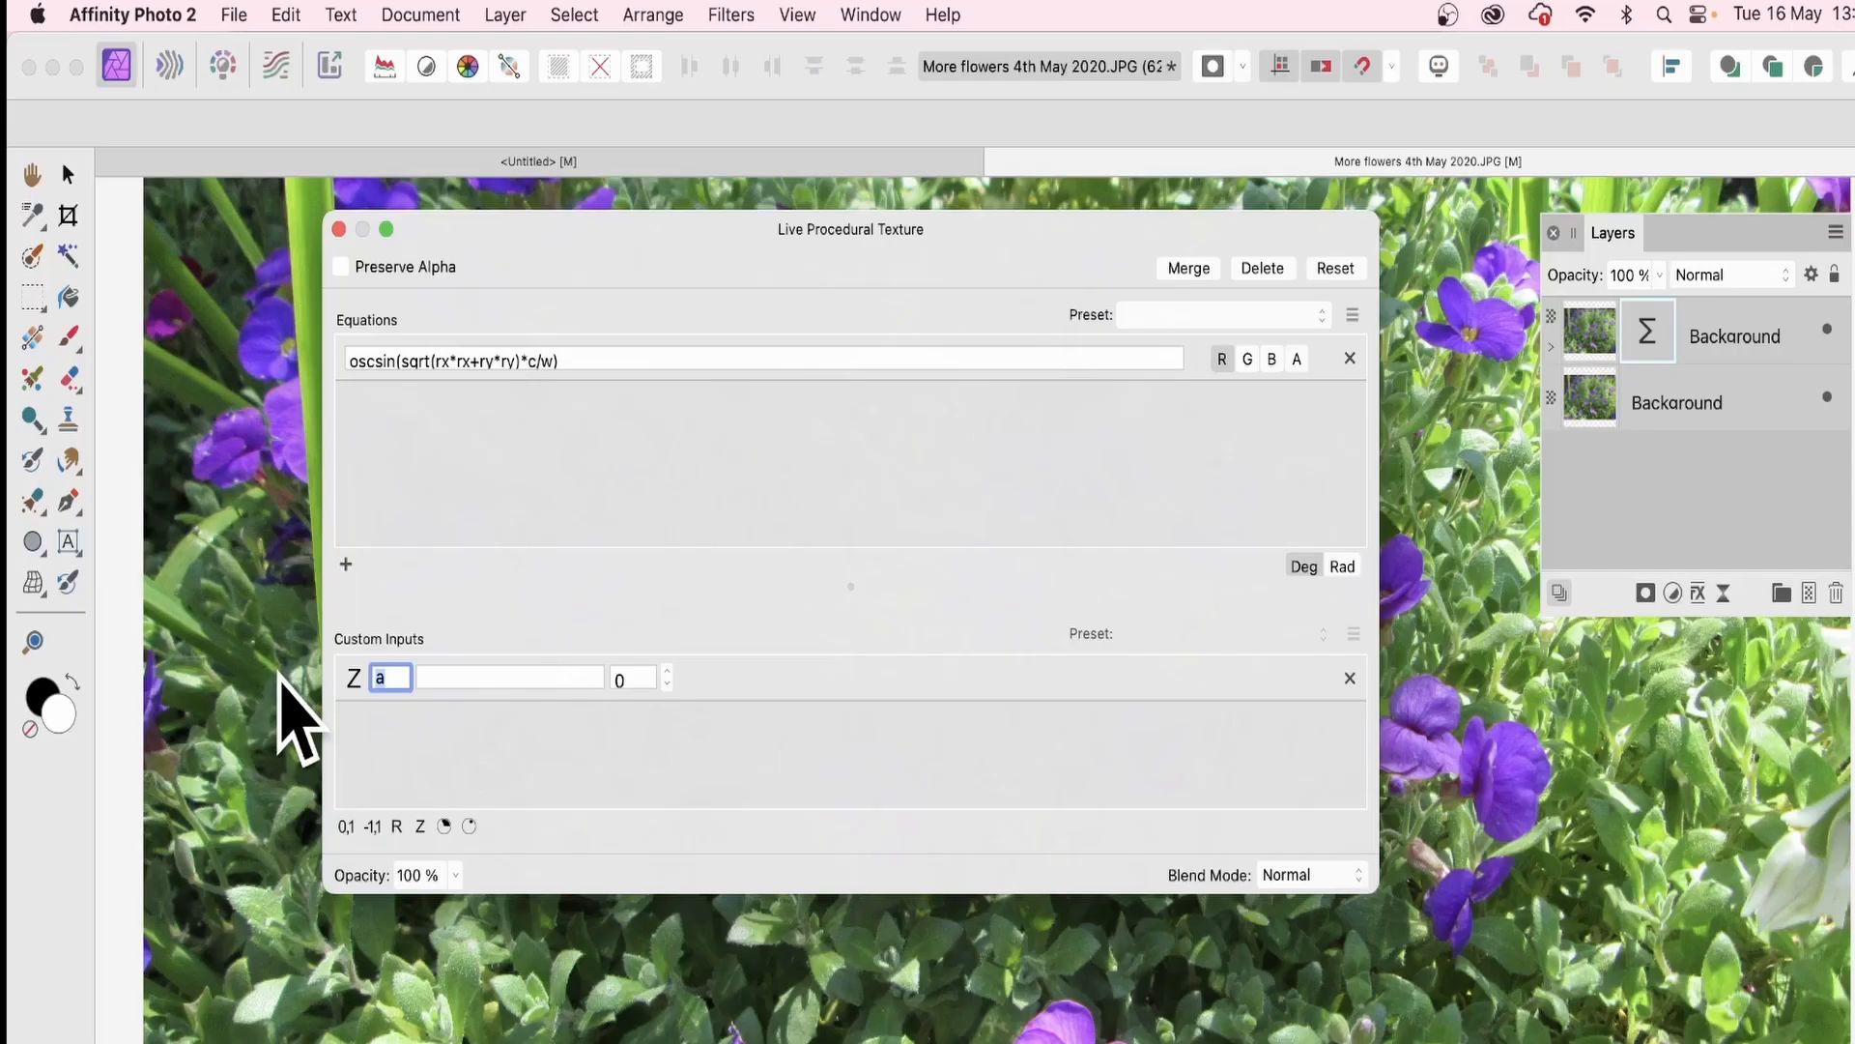
{"action": "type", "text": "c"}
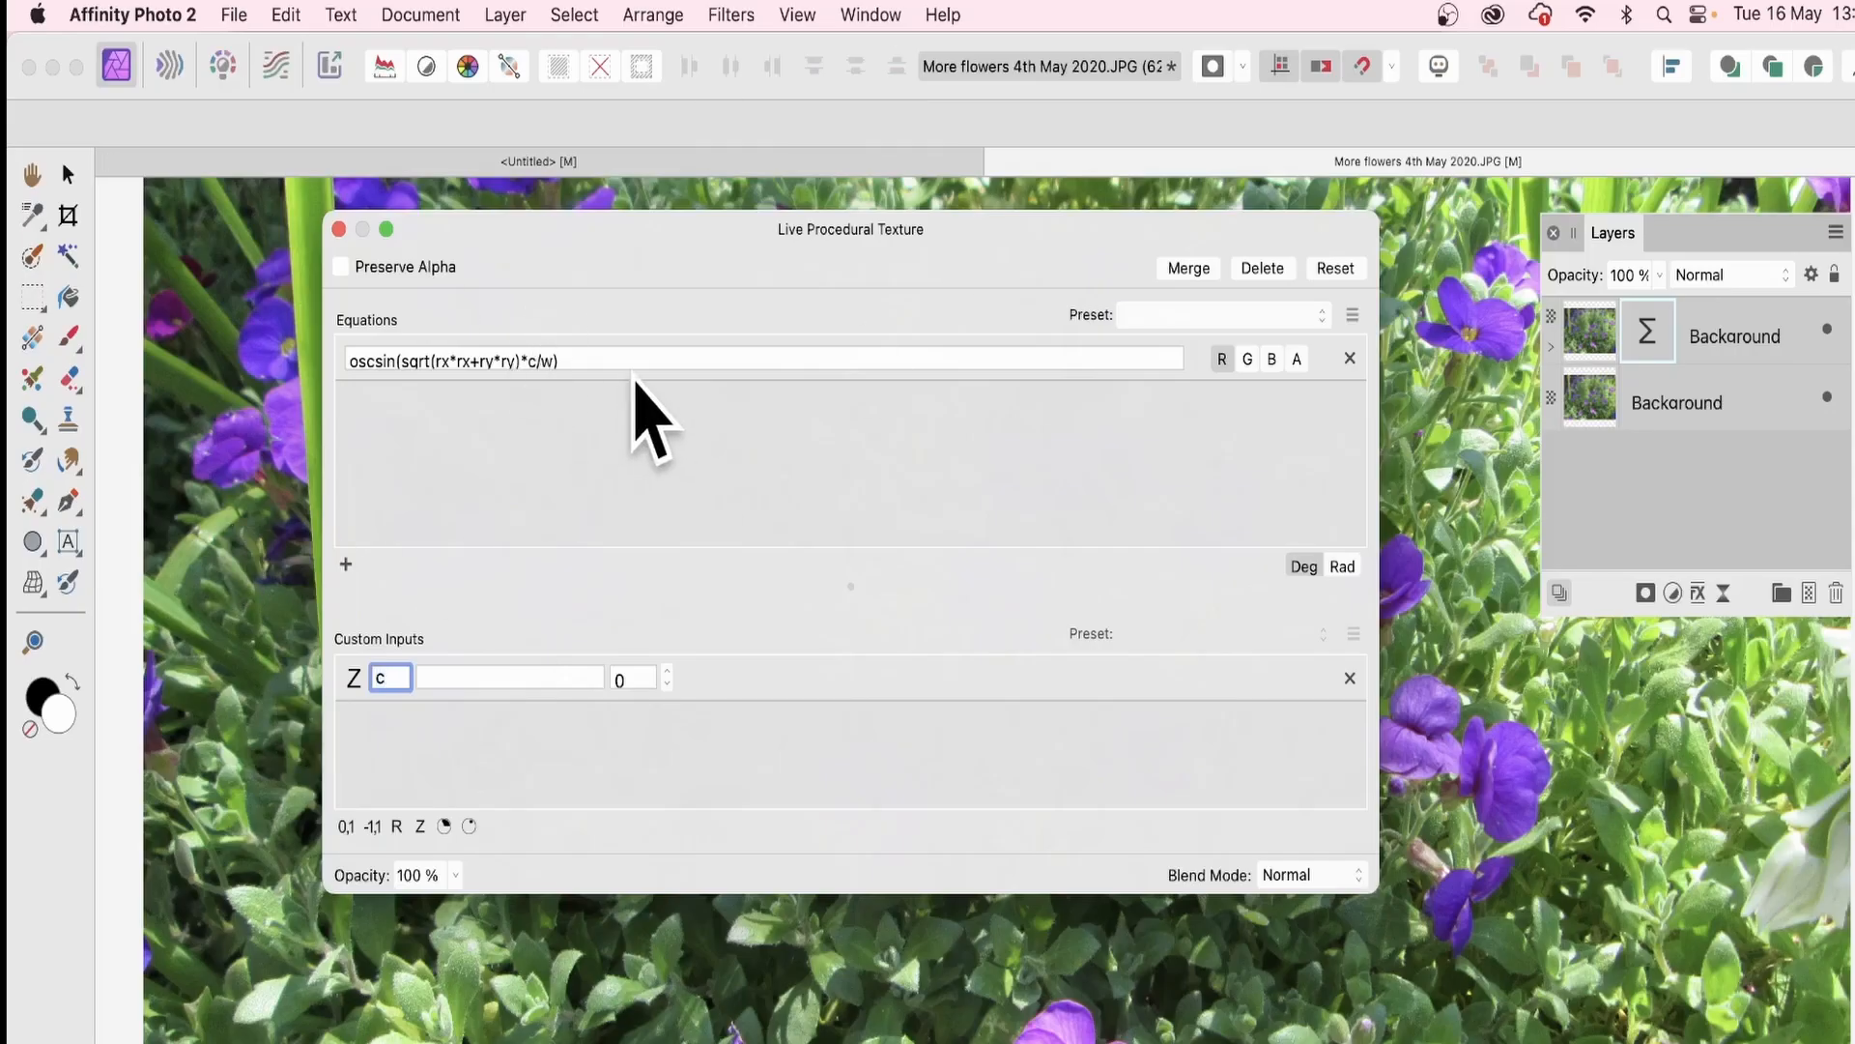
{"action": "key", "text": "Return"}
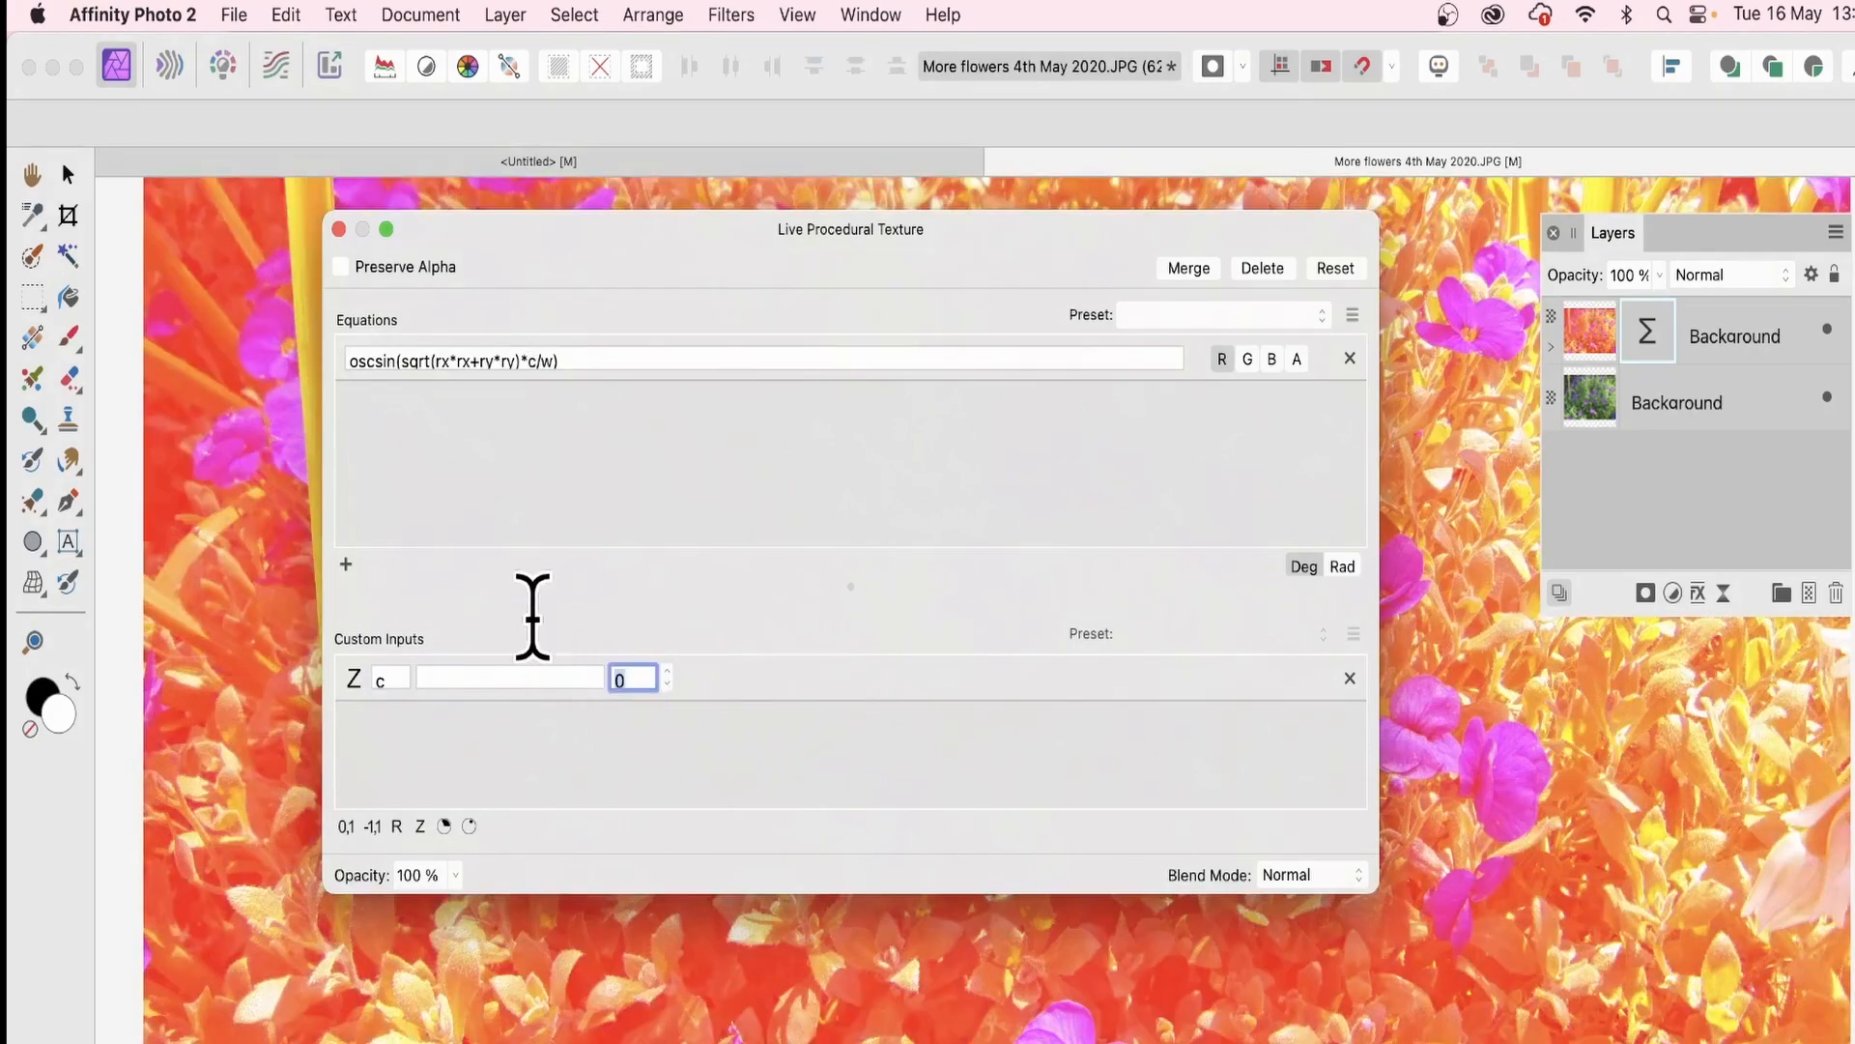
{"action": "key", "text": "Tab"}
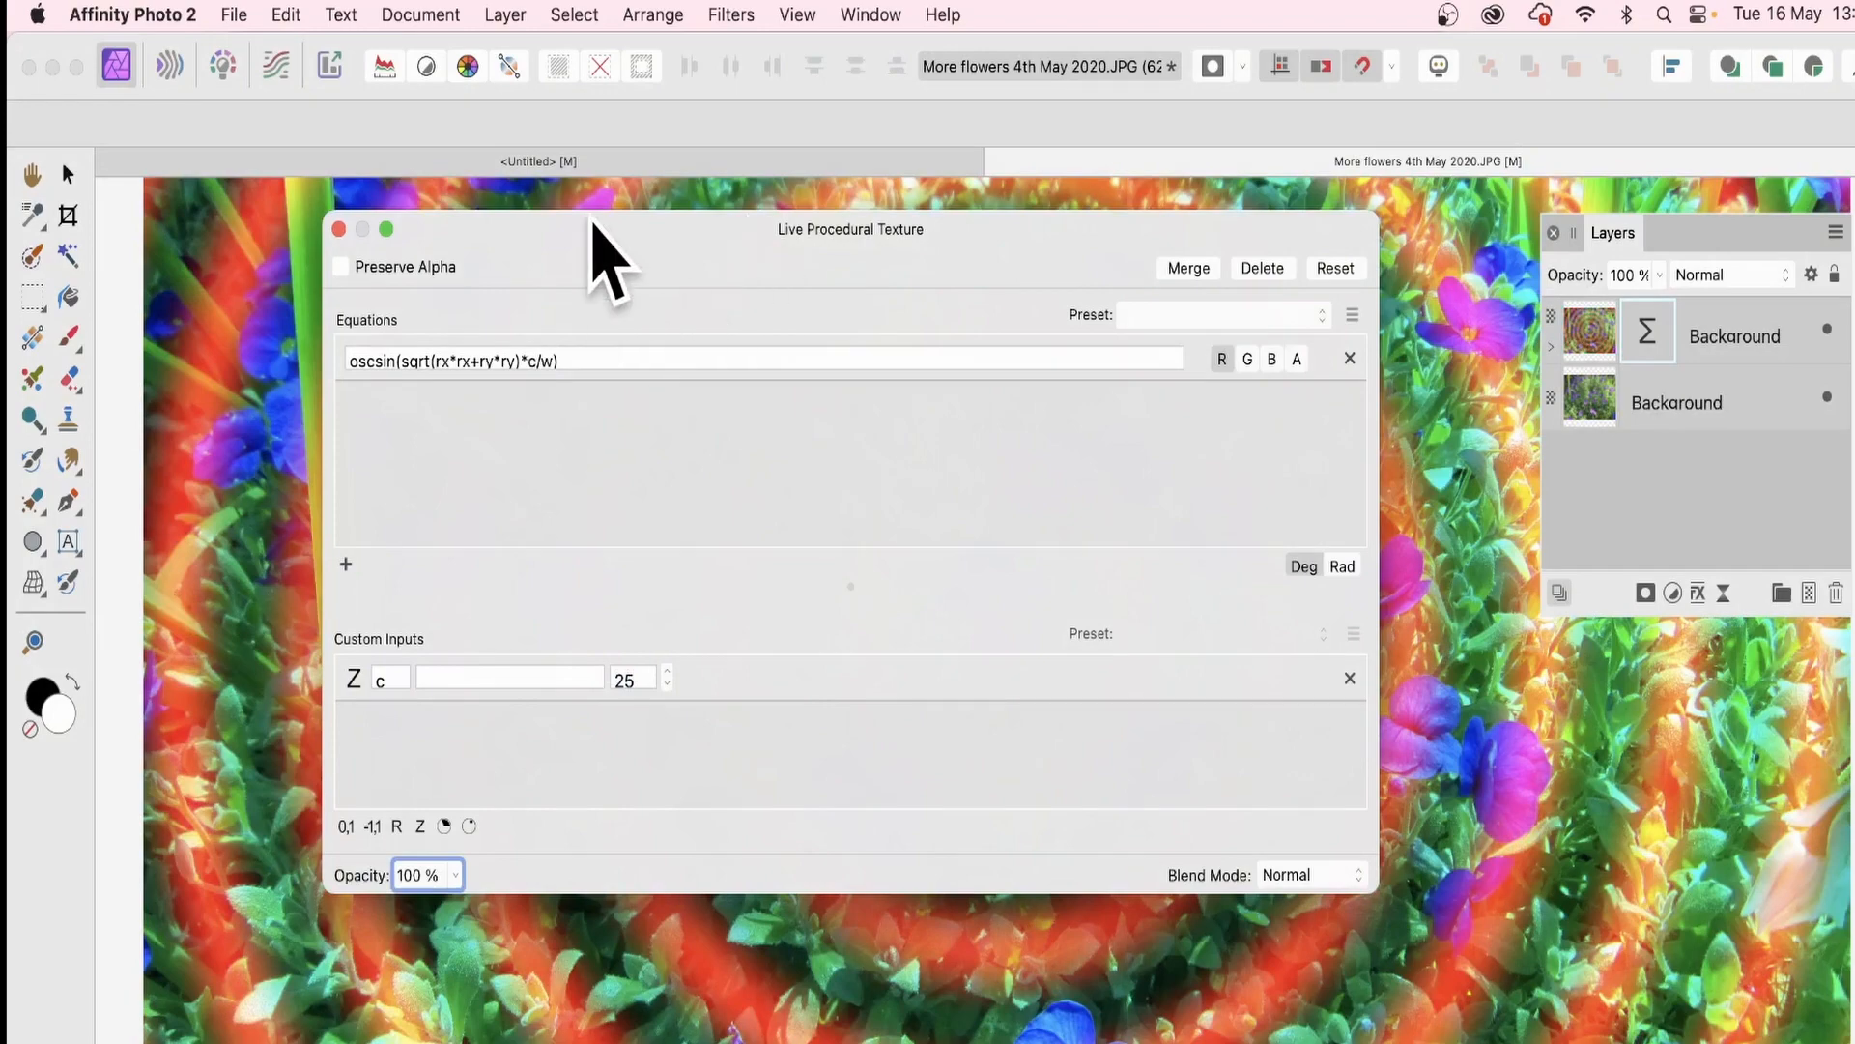
{"action": "left_click_drag", "start_coordinate": [595, 221], "coordinate": [546, 276]}
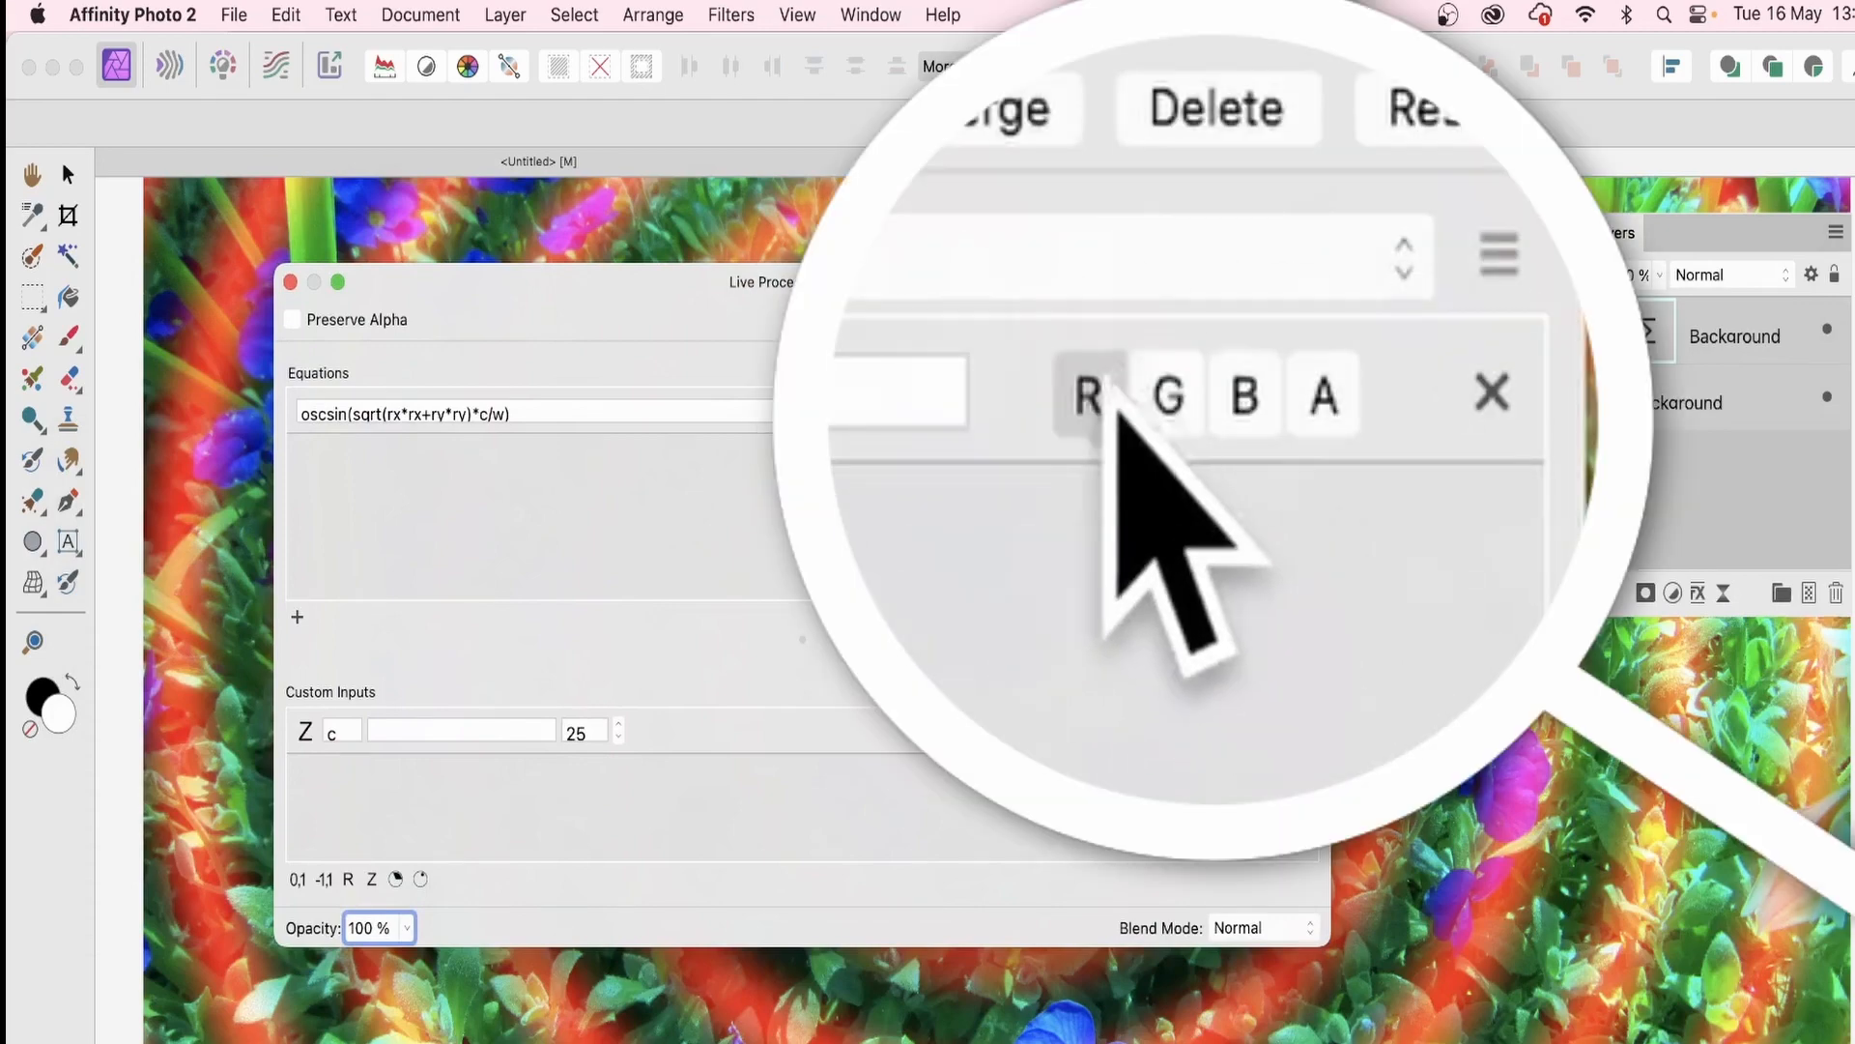
Switch the ring equation's output from the red channel to the alpha channel only
{"action": "left_click", "coordinate": [1177, 412]}
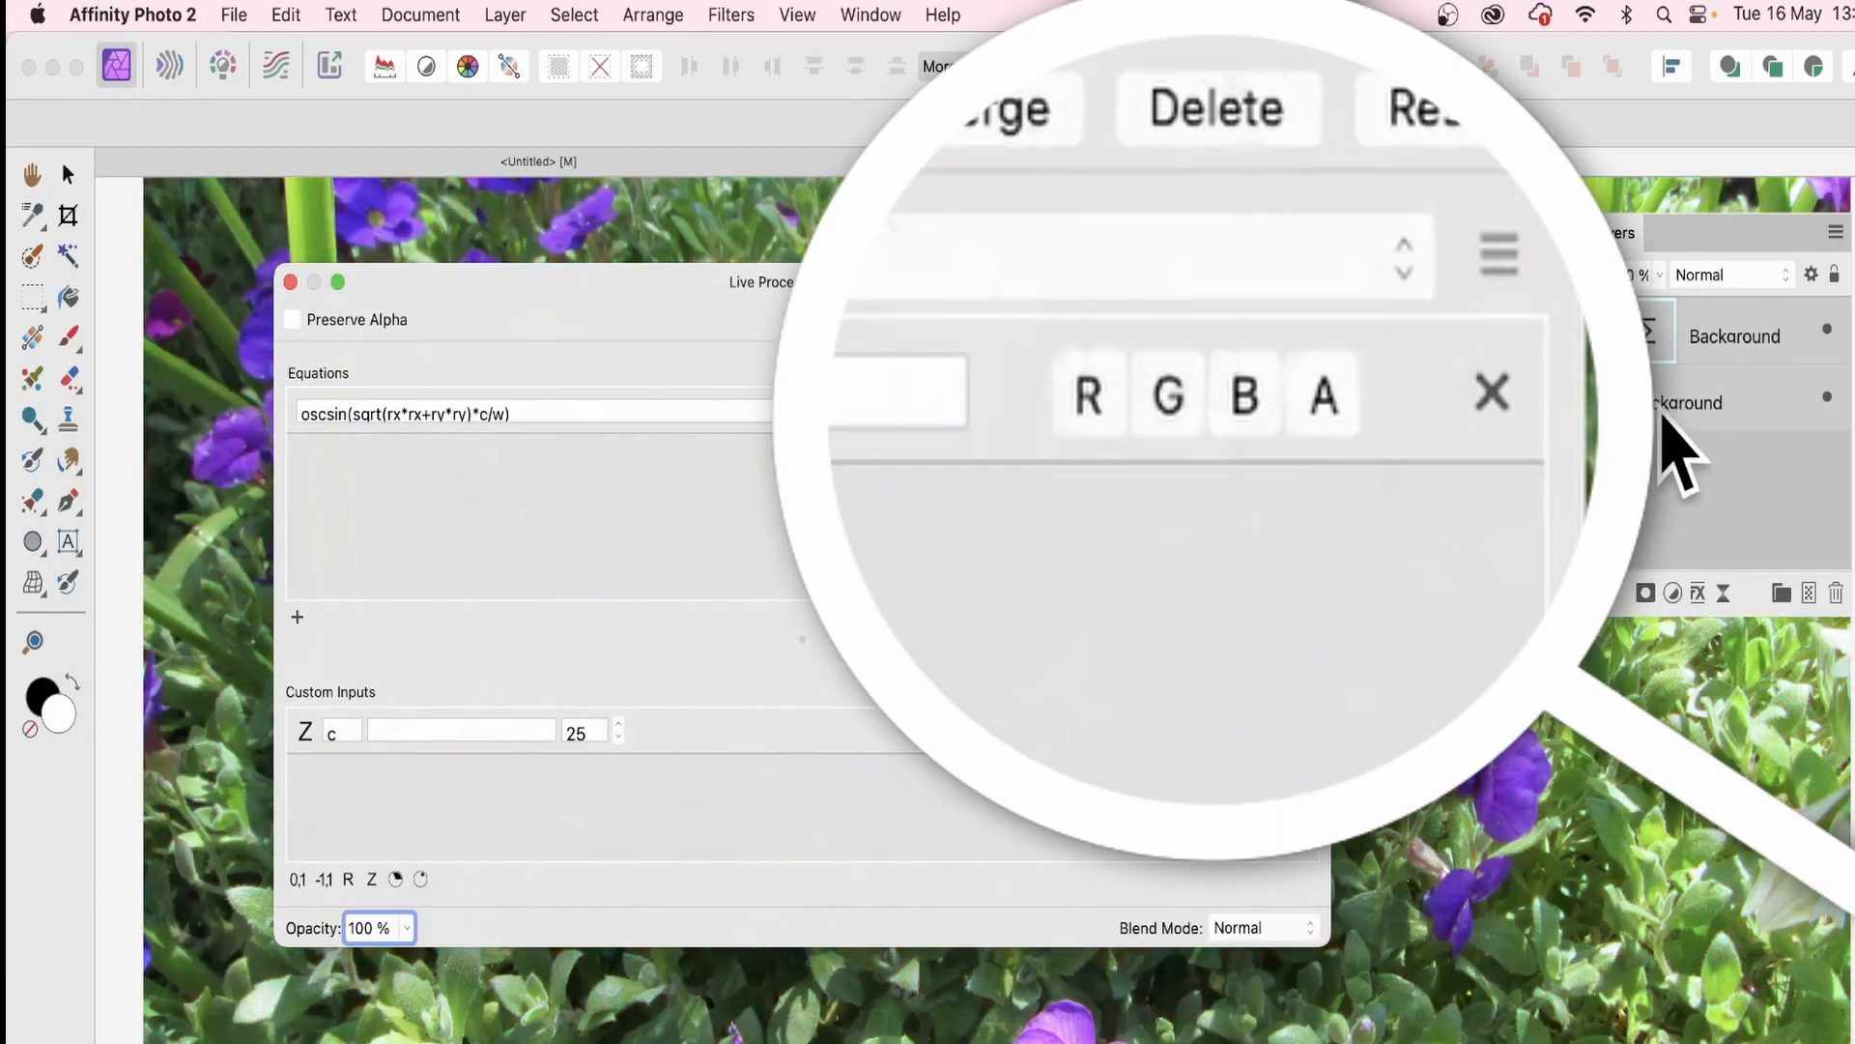
{"action": "left_click", "coordinate": [1187, 396]}
{"action": "left_click", "coordinate": [1186, 396]}
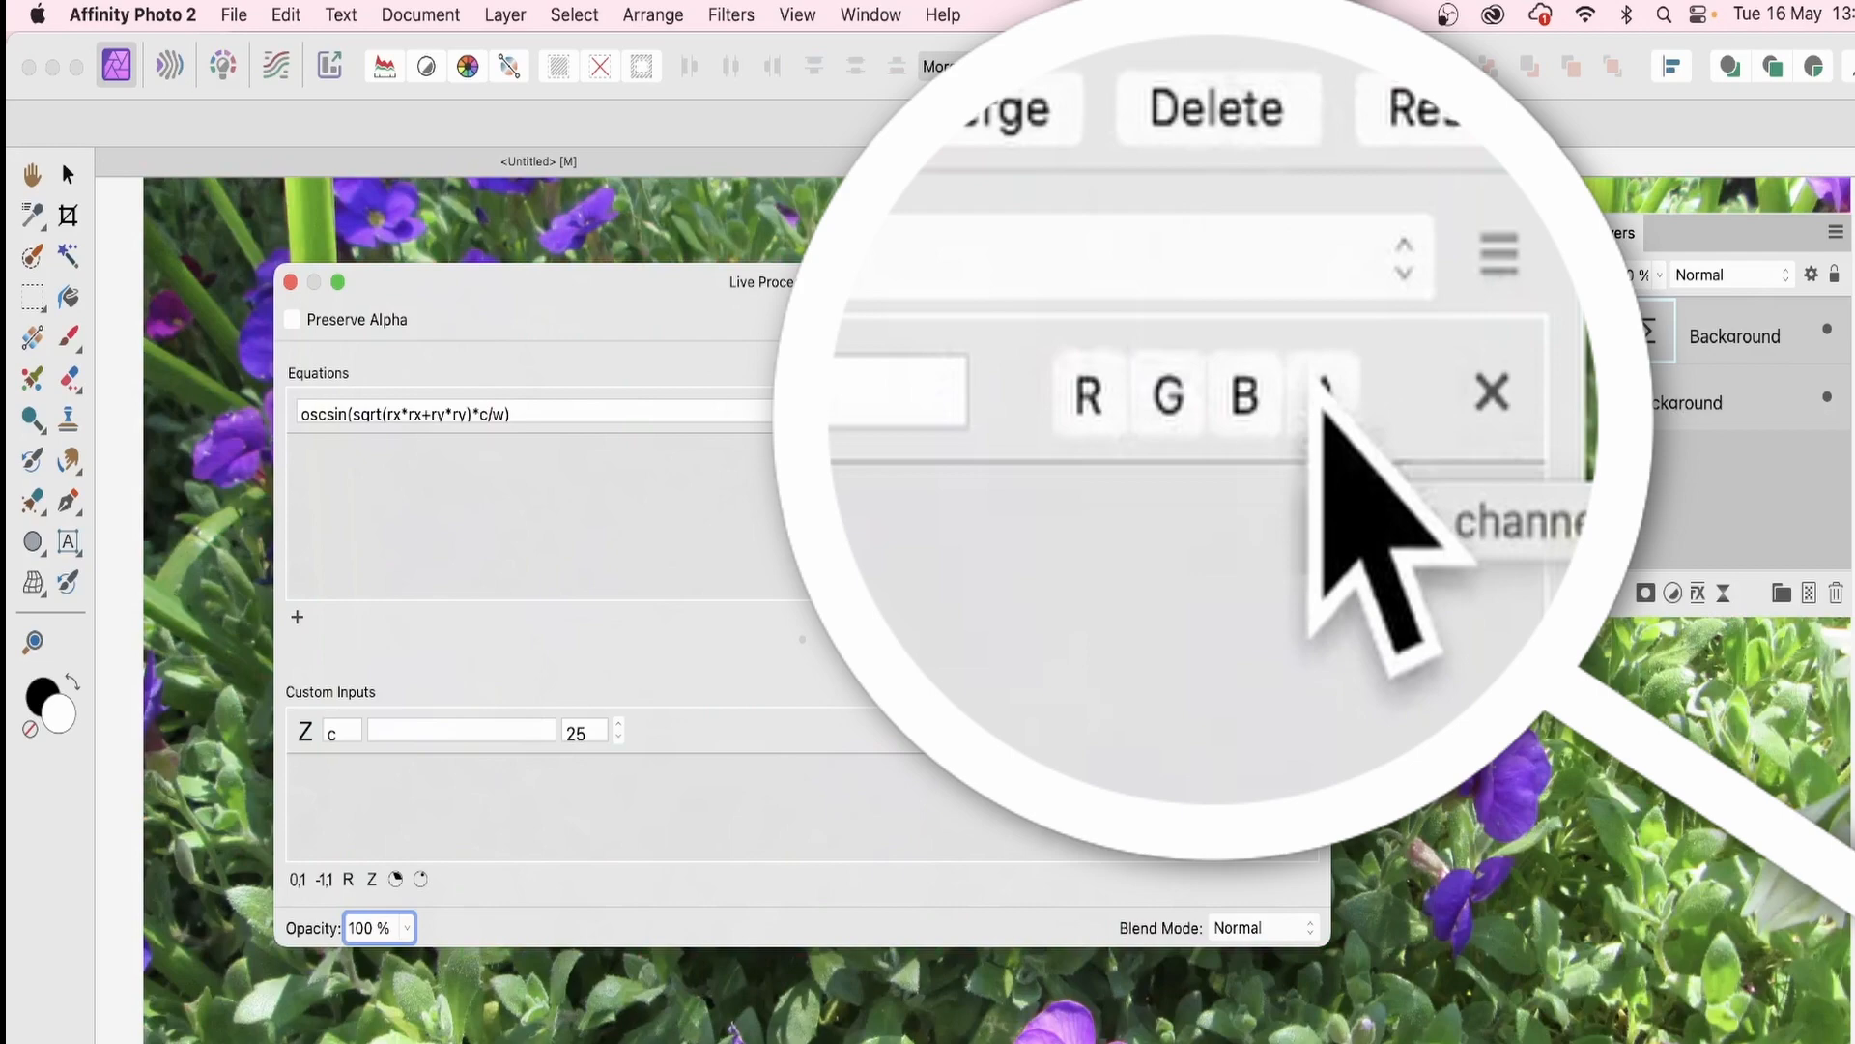
{"action": "left_click", "coordinate": [1322, 386]}
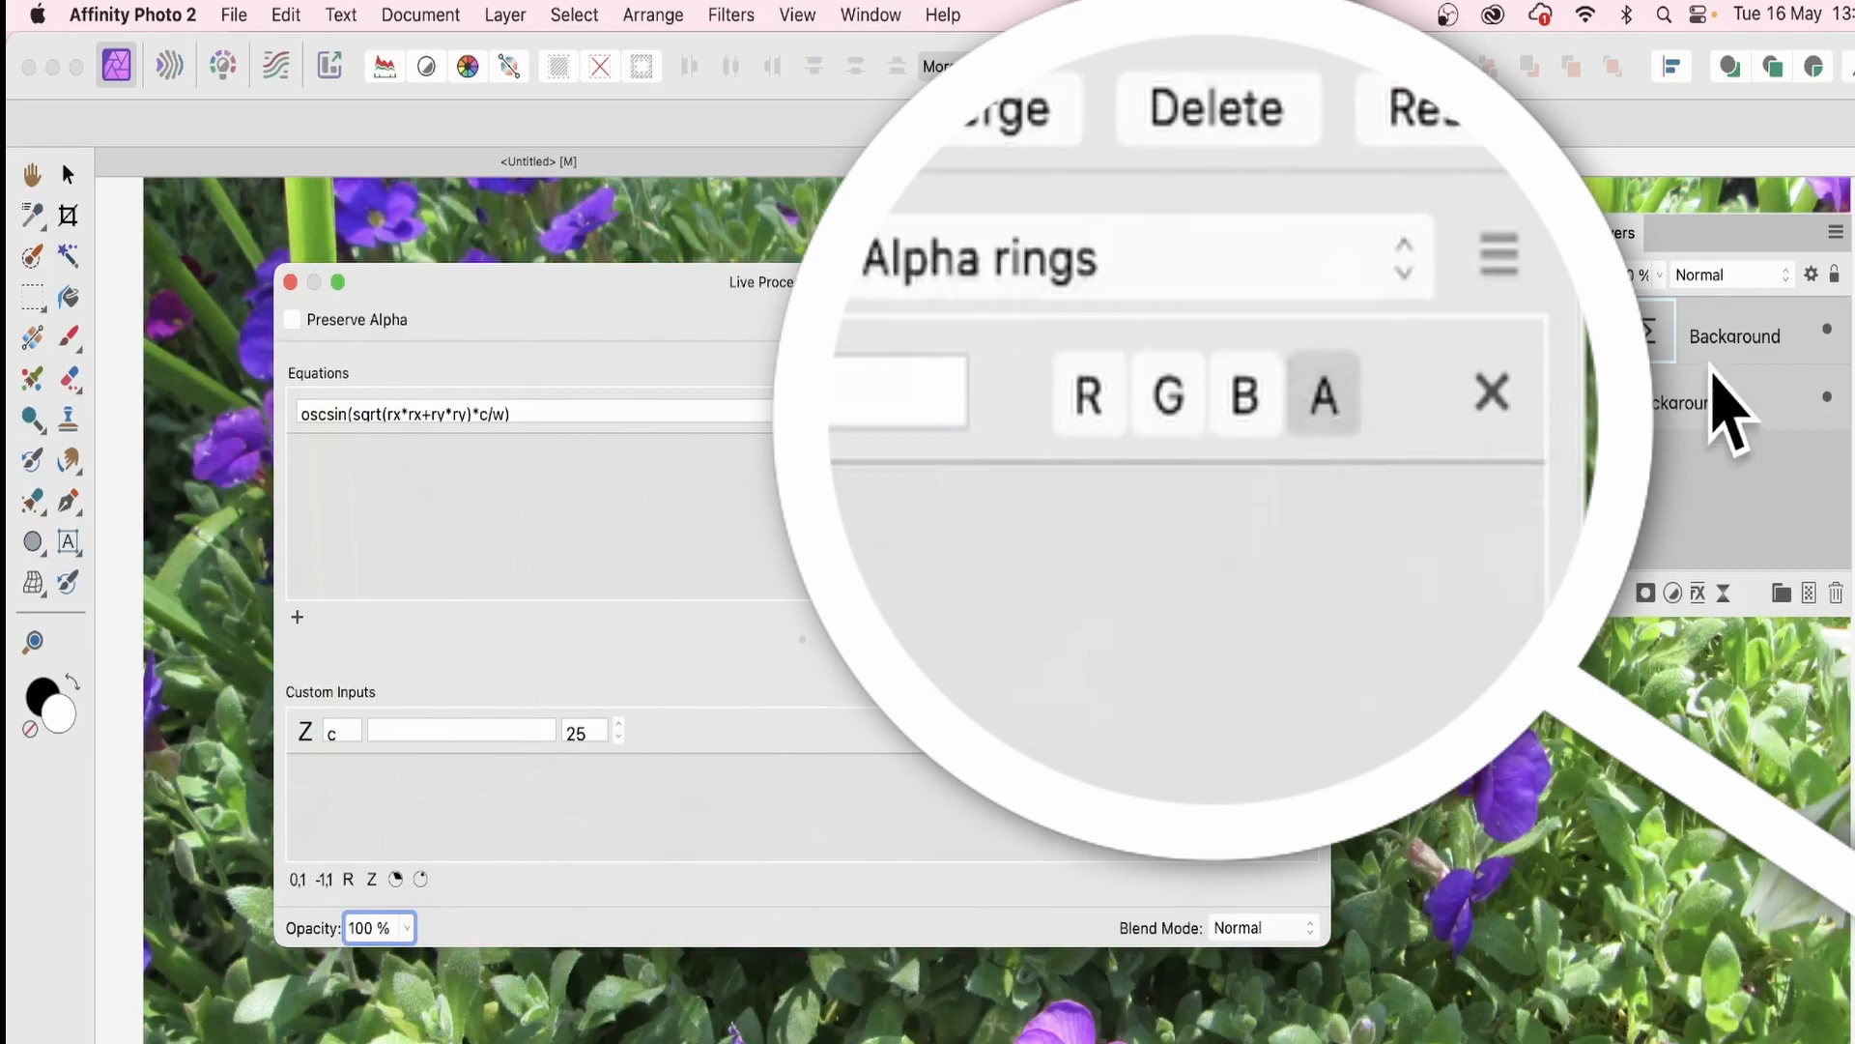
{"action": "left_click_drag", "start_coordinate": [588, 299], "coordinate": [1226, 324]}
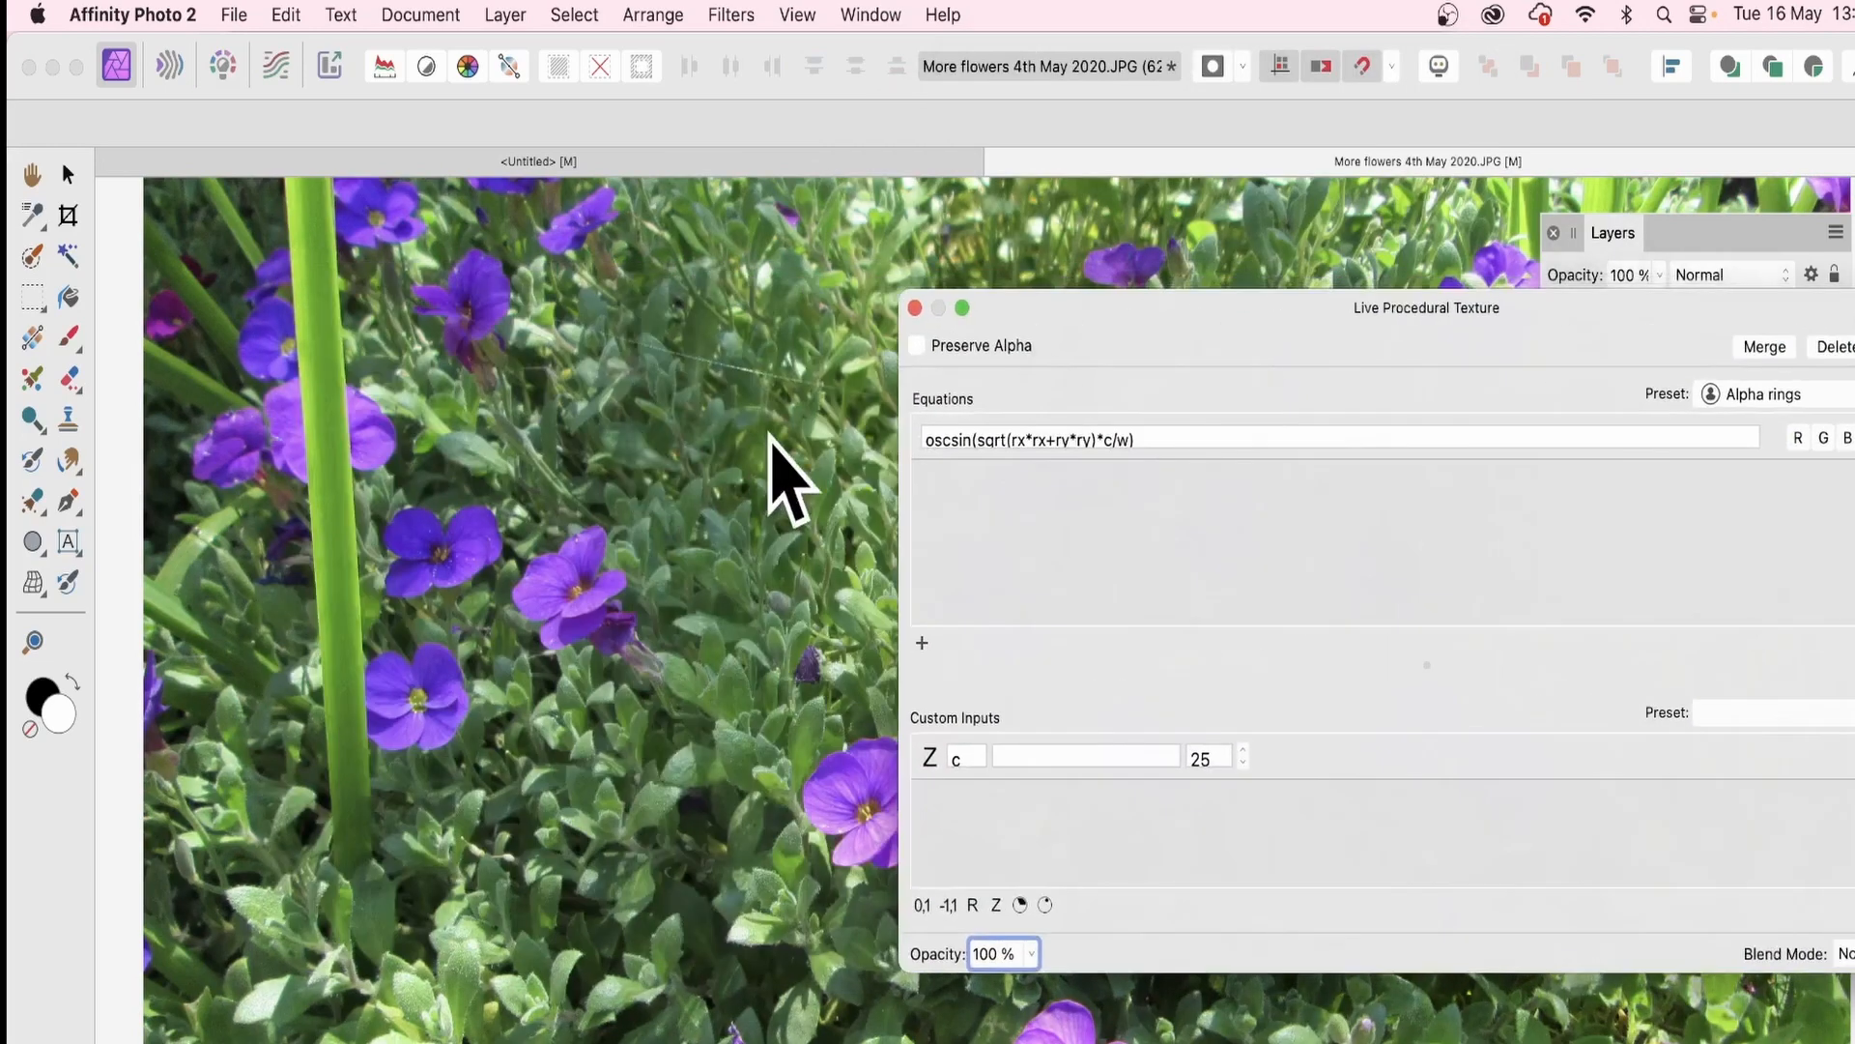
{"action": "left_click_drag", "start_coordinate": [1551, 317], "coordinate": [1010, 486]}
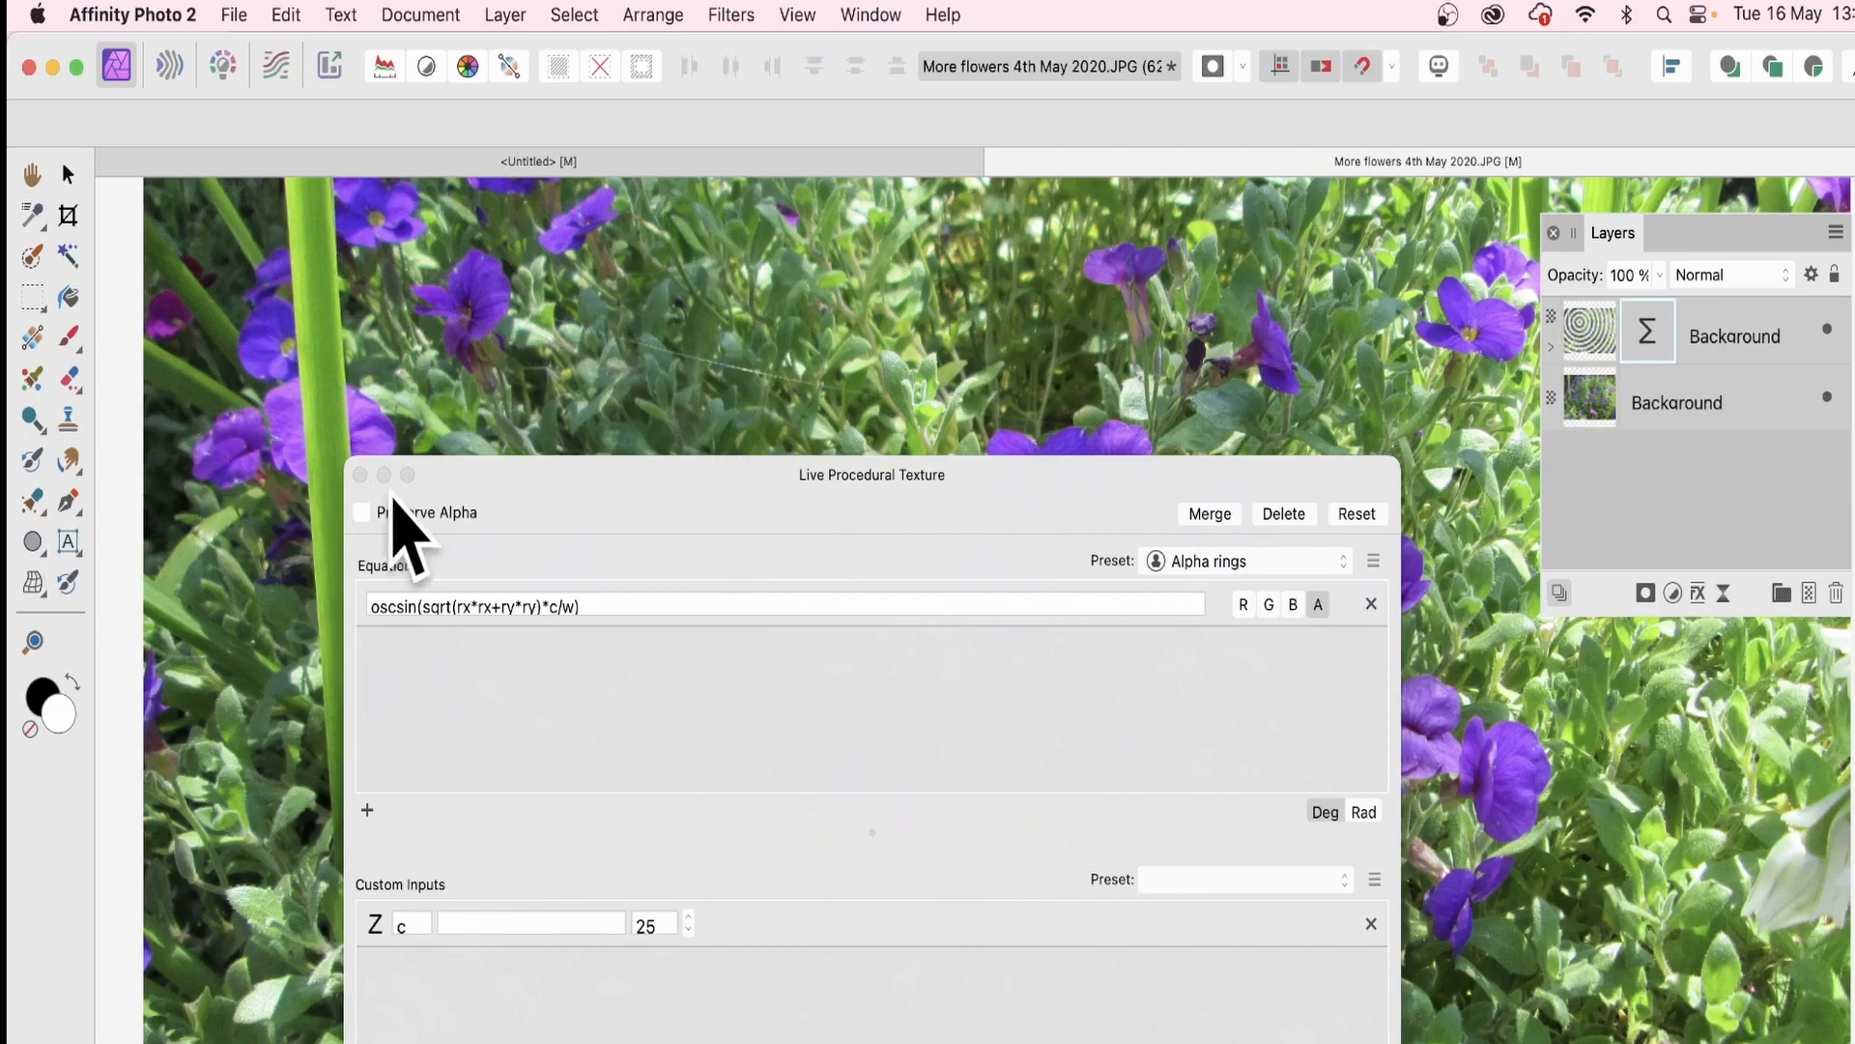
{"action": "left_click_drag", "start_coordinate": [877, 517], "coordinate": [692, 282]}
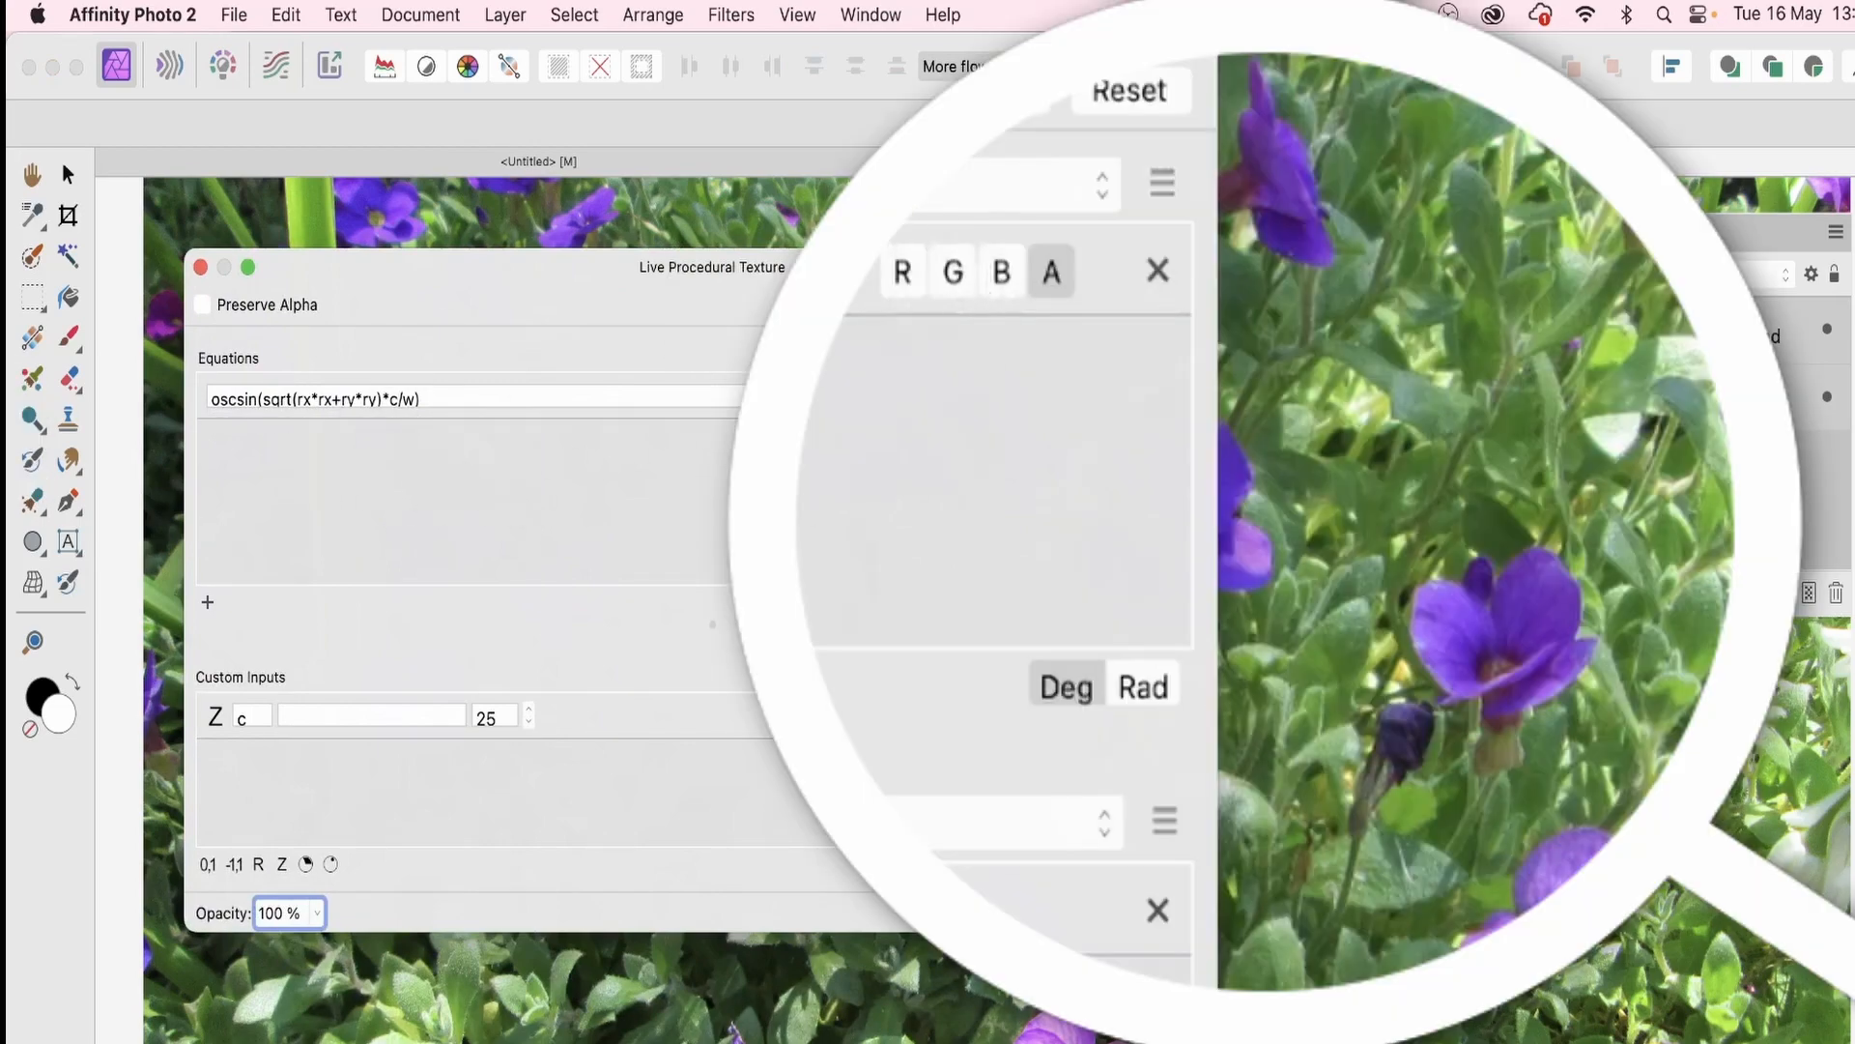
Review the options for managing equation presets and close the upper layer's procedural texture settings
{"action": "left_click", "coordinate": [1164, 182]}
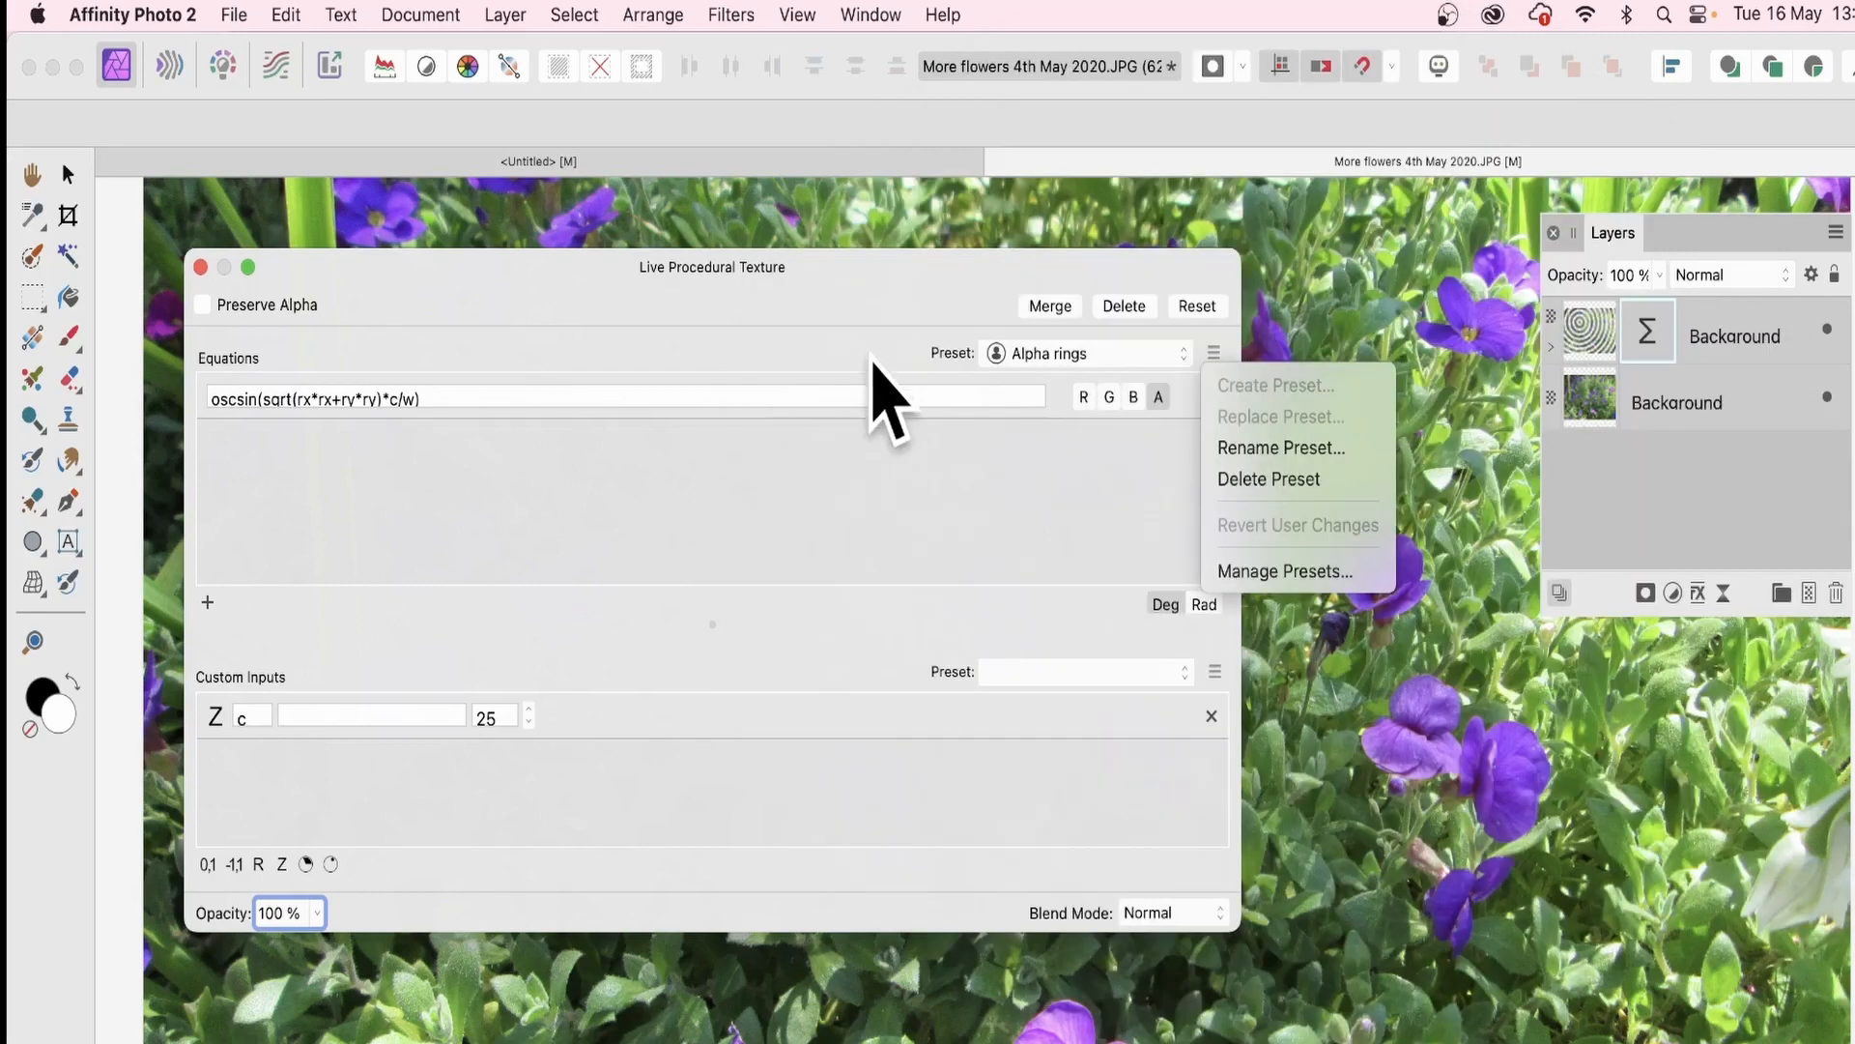
{"action": "left_click", "coordinate": [866, 350]}
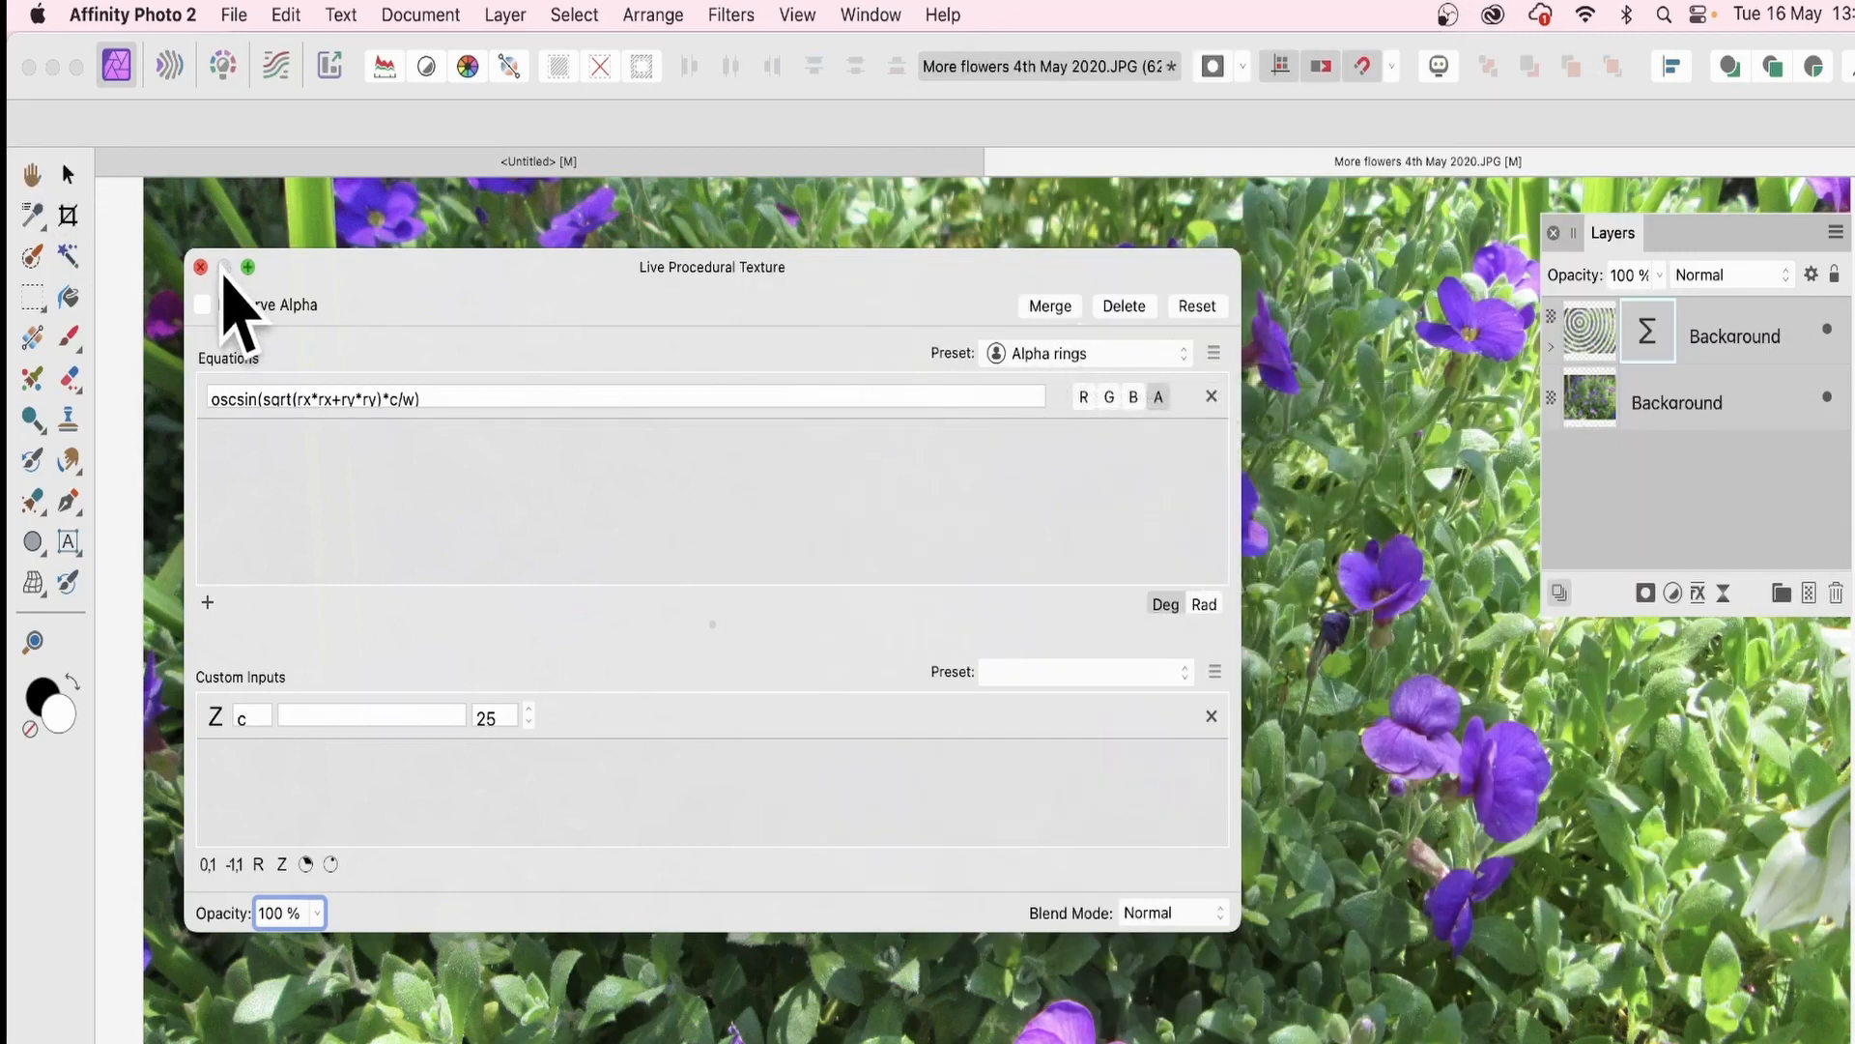
{"action": "left_click", "coordinate": [201, 267]}
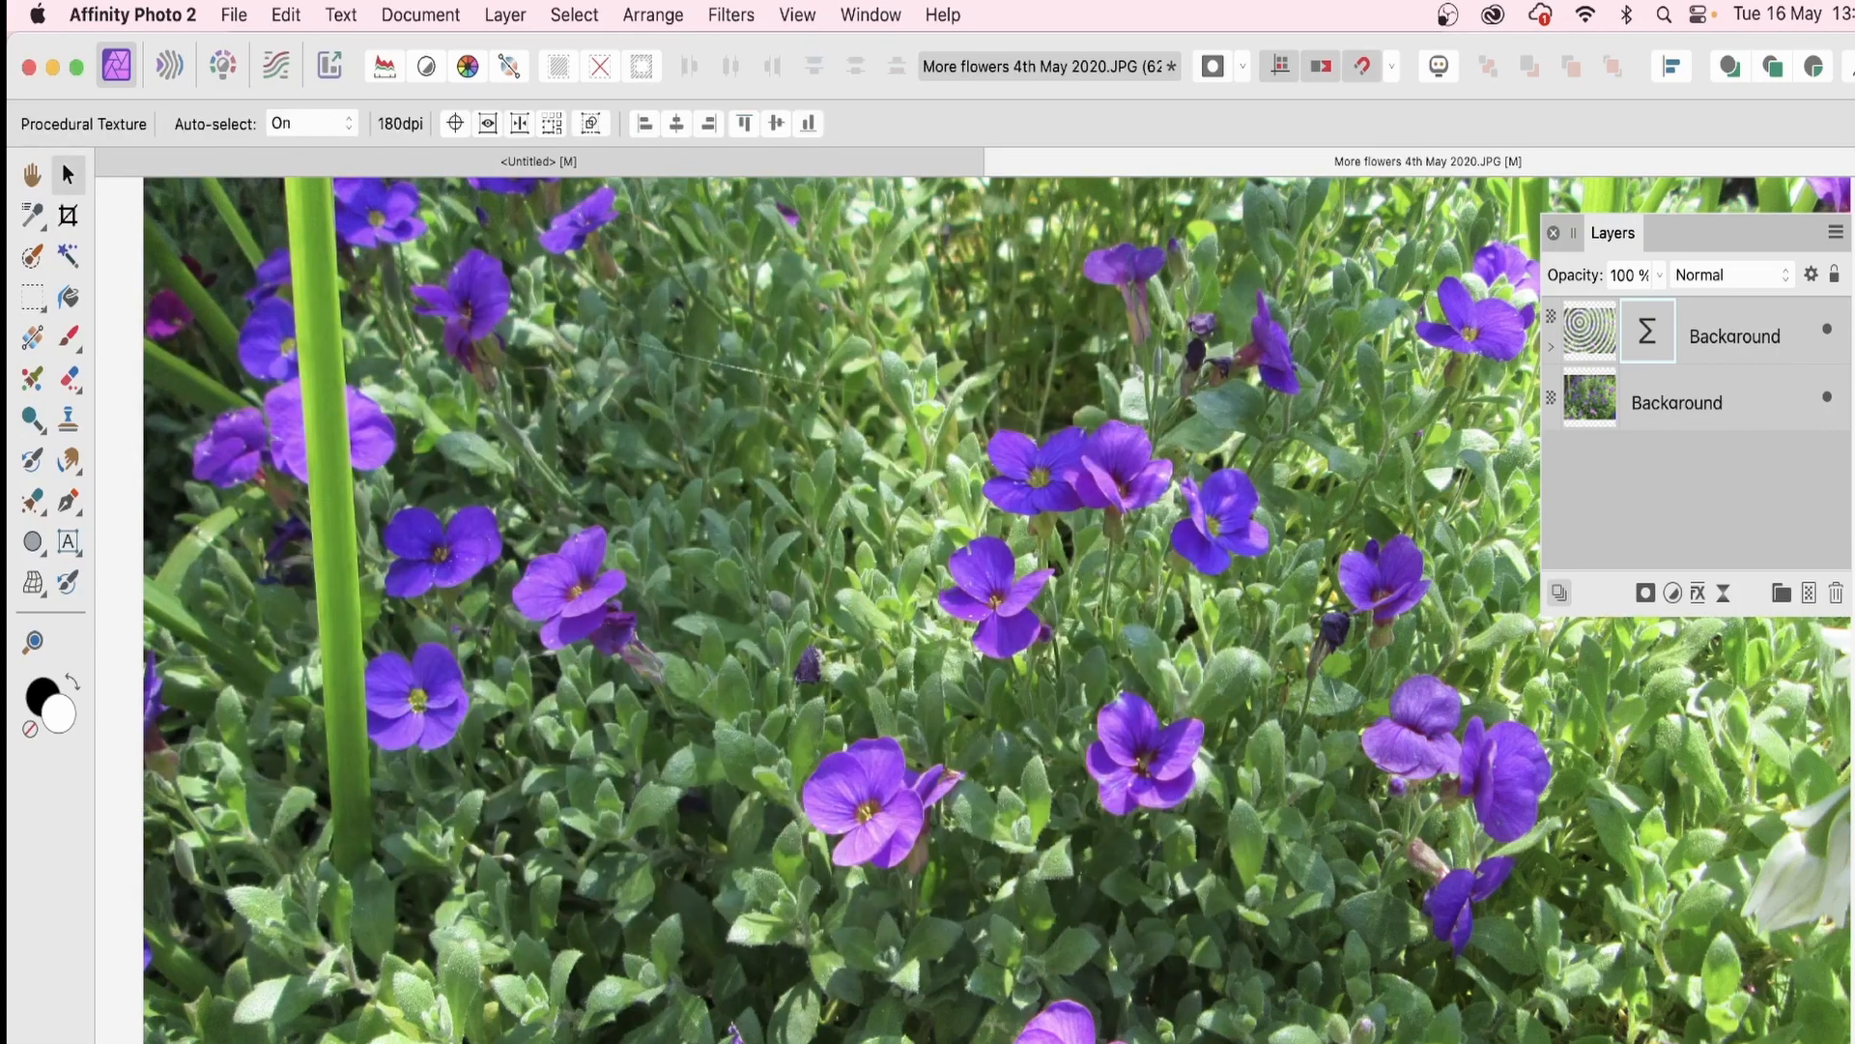
Add a live Procedural Texture filter to the lower Background layer and load the Alpha rings preset
{"action": "left_click", "coordinate": [1667, 400]}
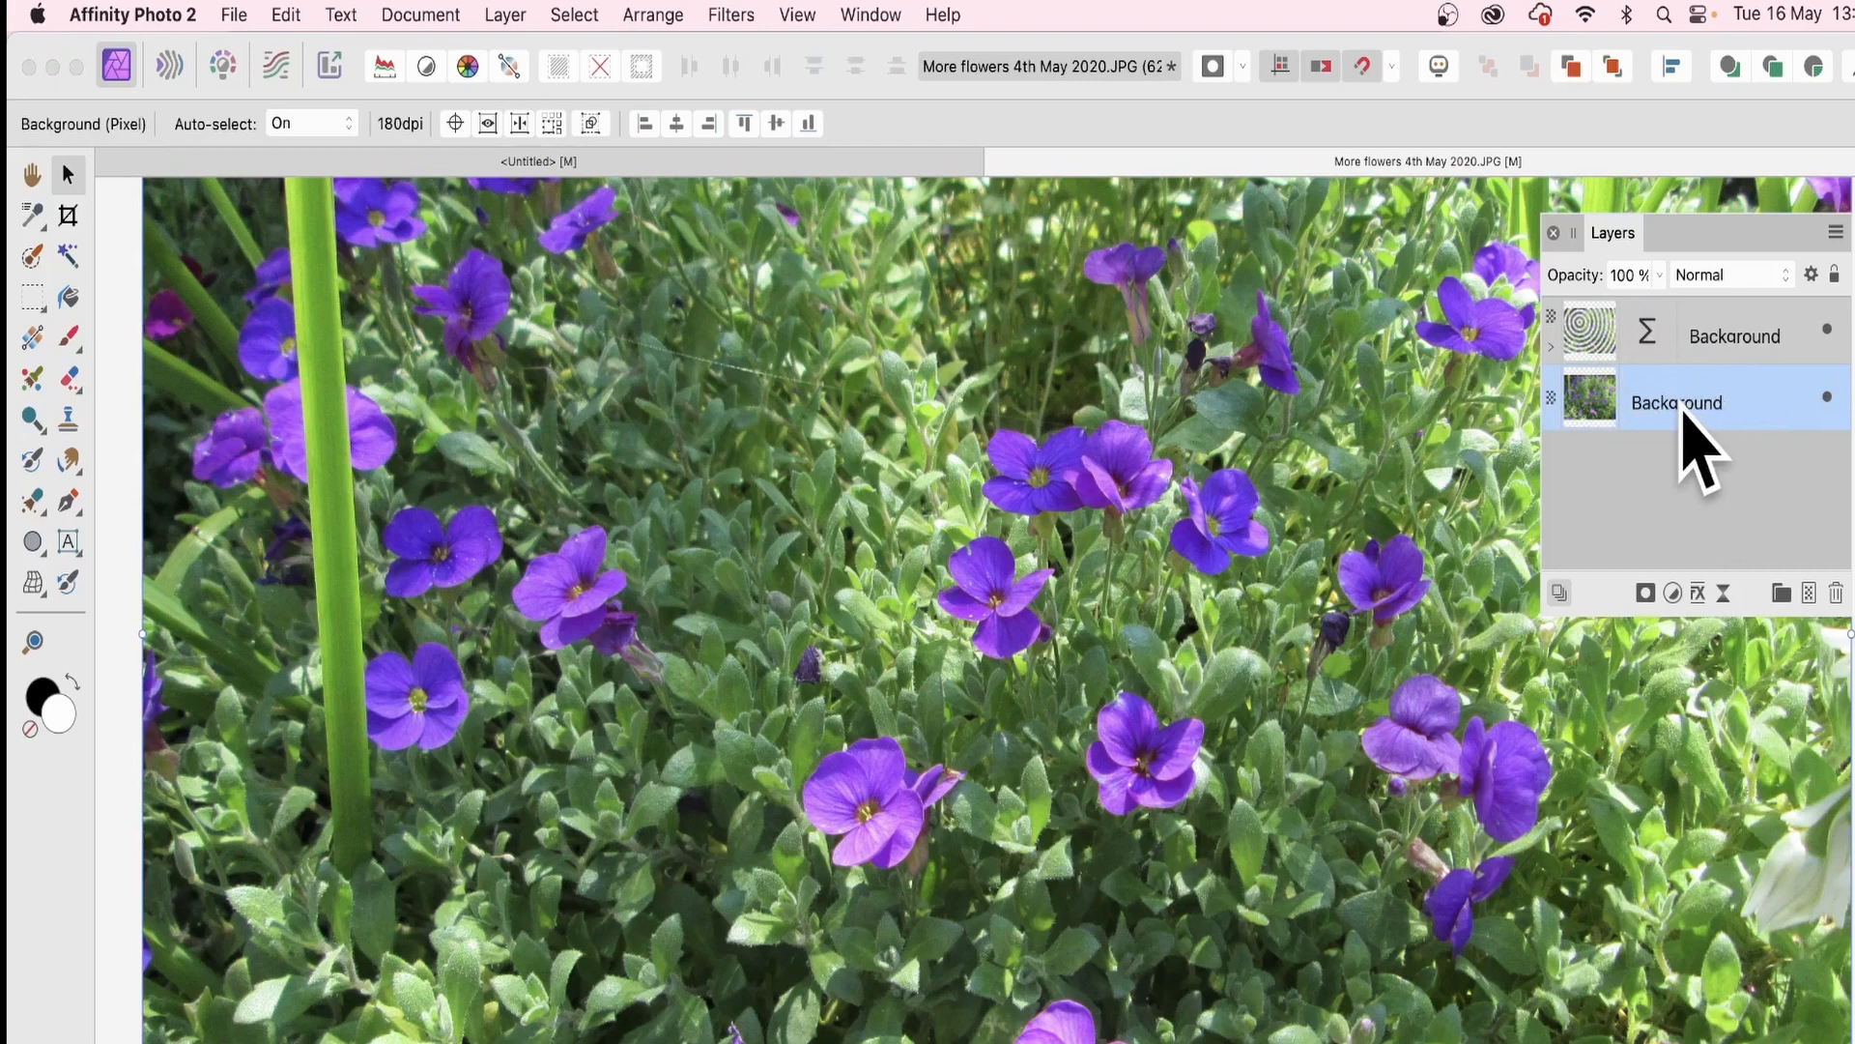
{"action": "left_click", "coordinate": [506, 14]}
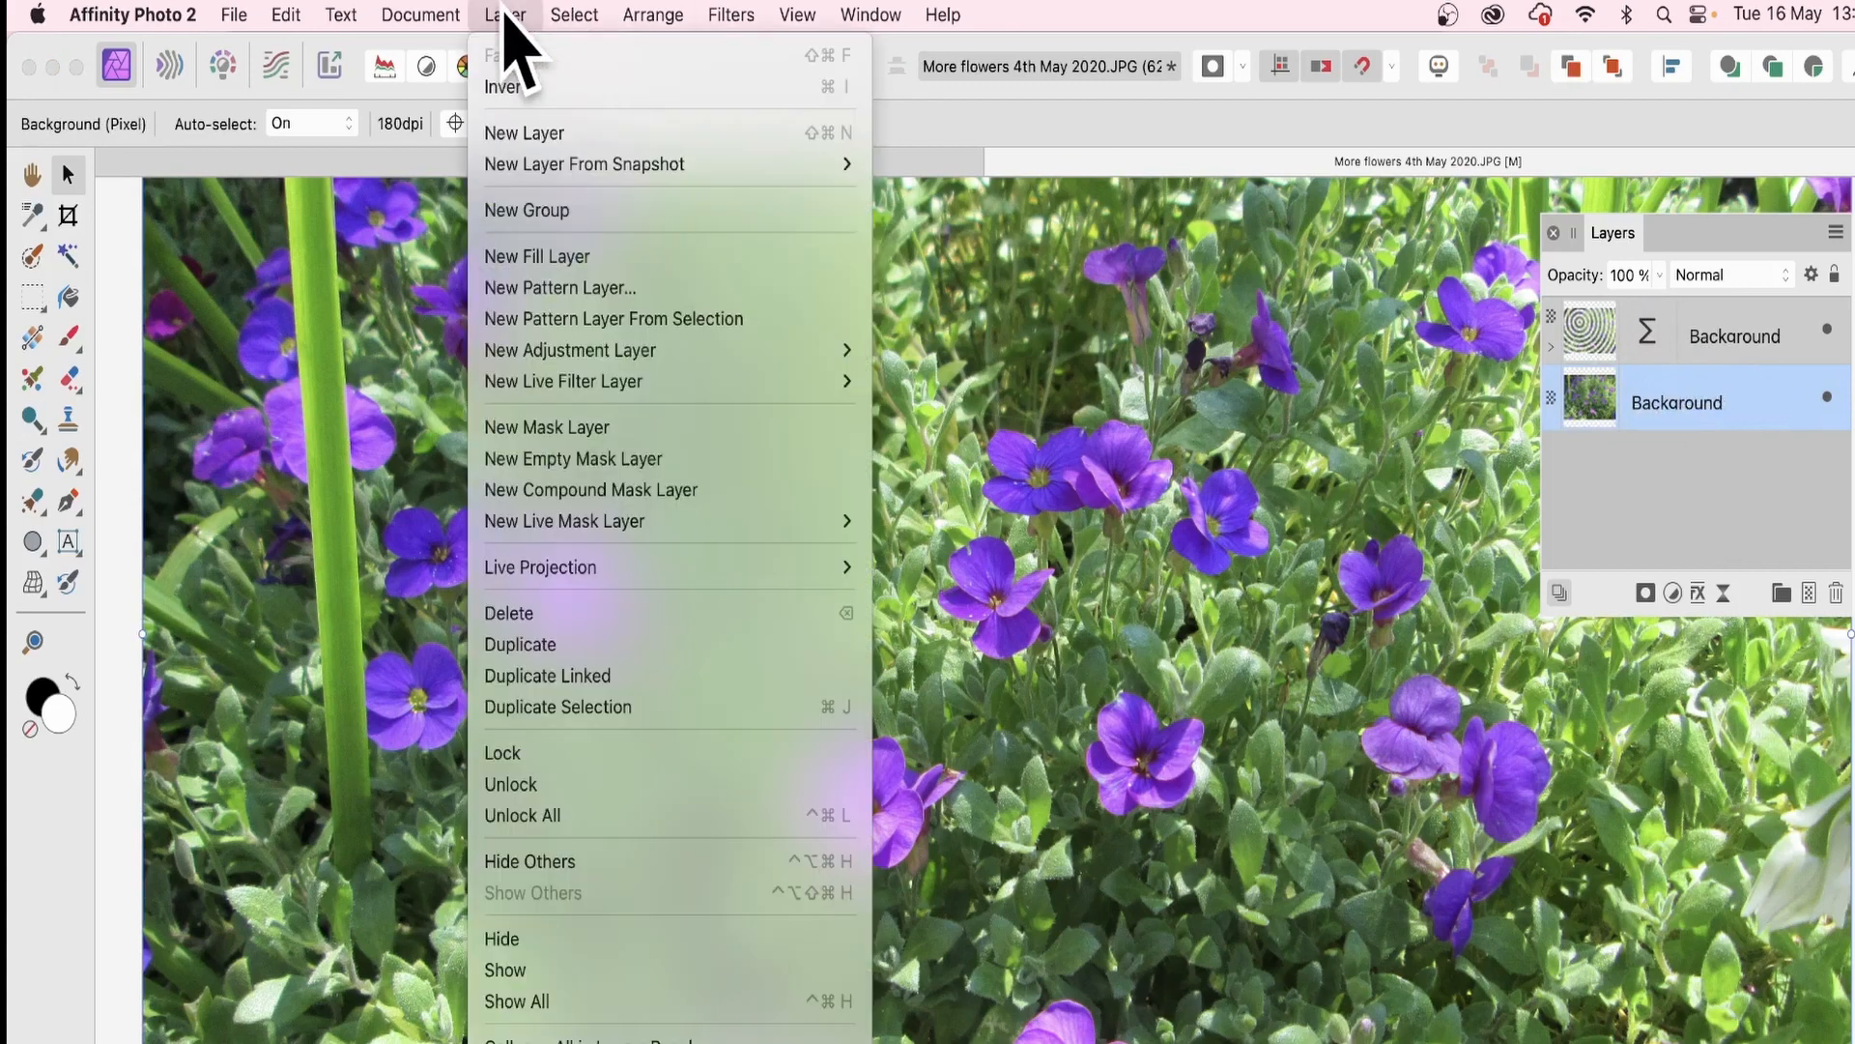
{"action": "mouse_move", "coordinate": [507, 381]}
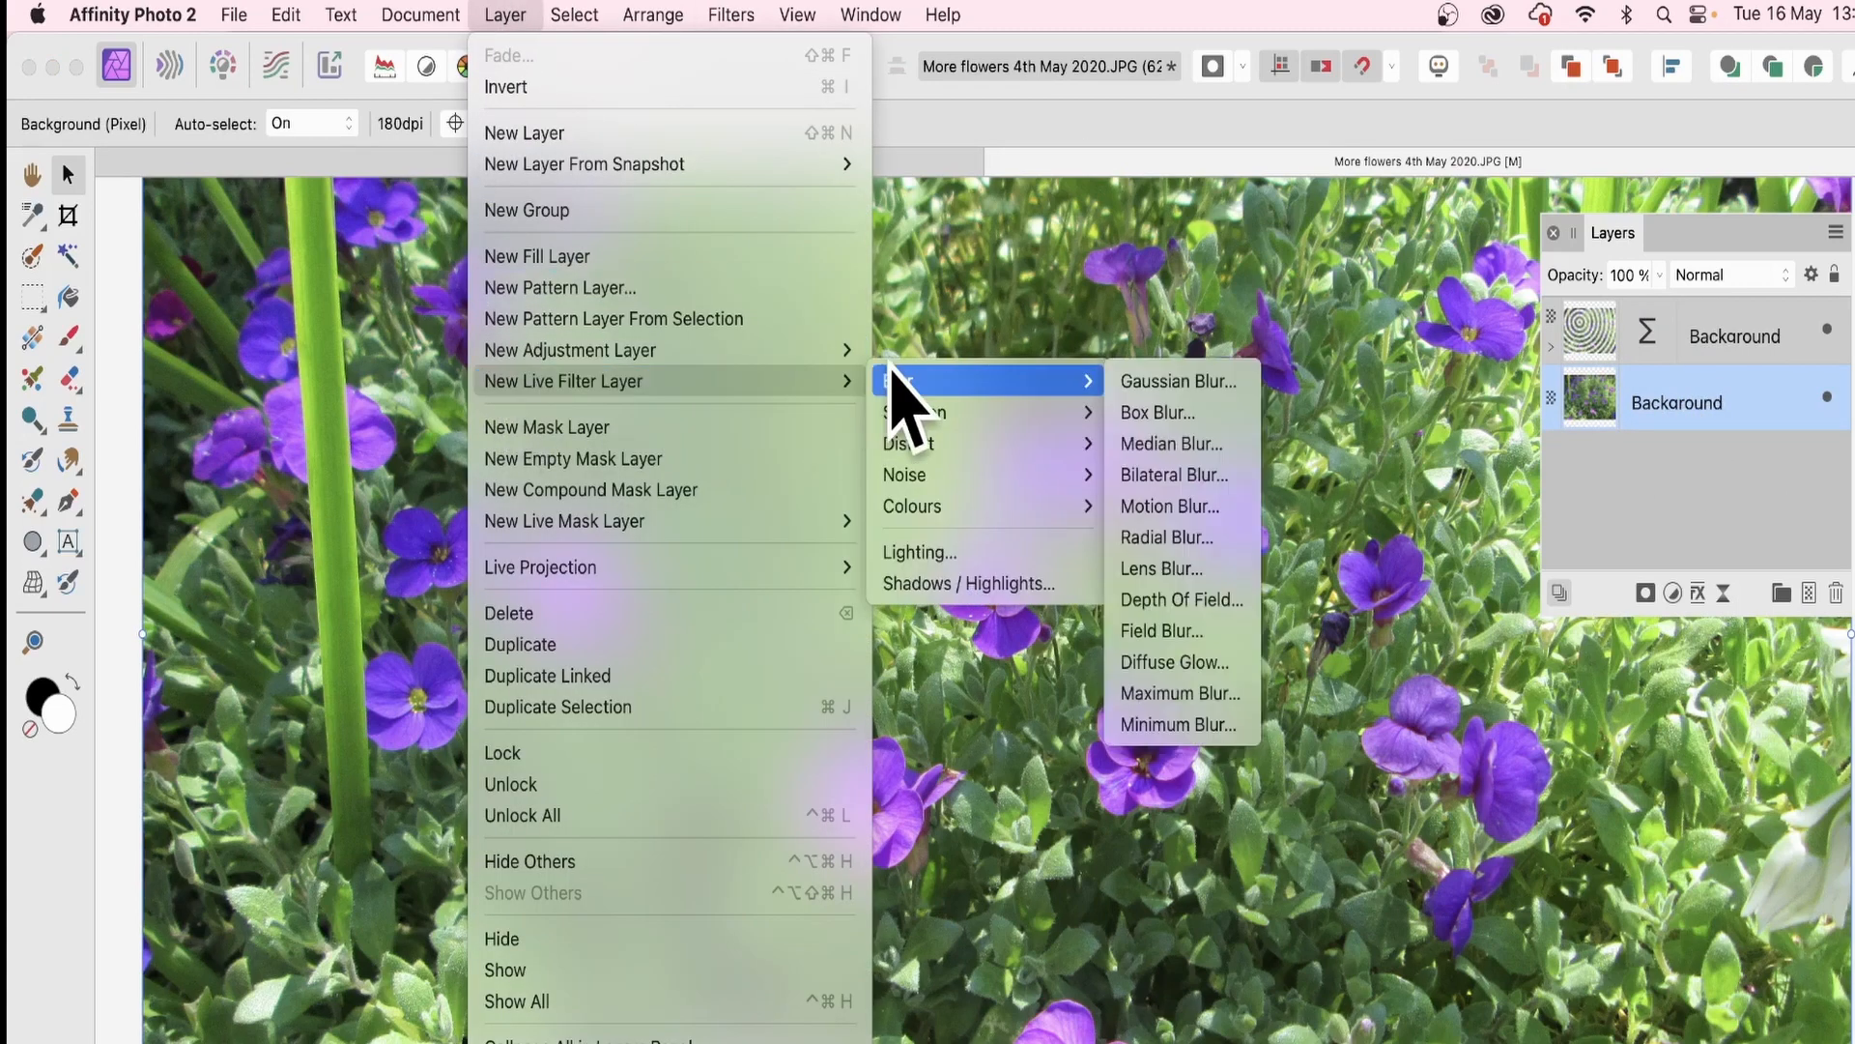
{"action": "mouse_move", "coordinate": [1079, 507]}
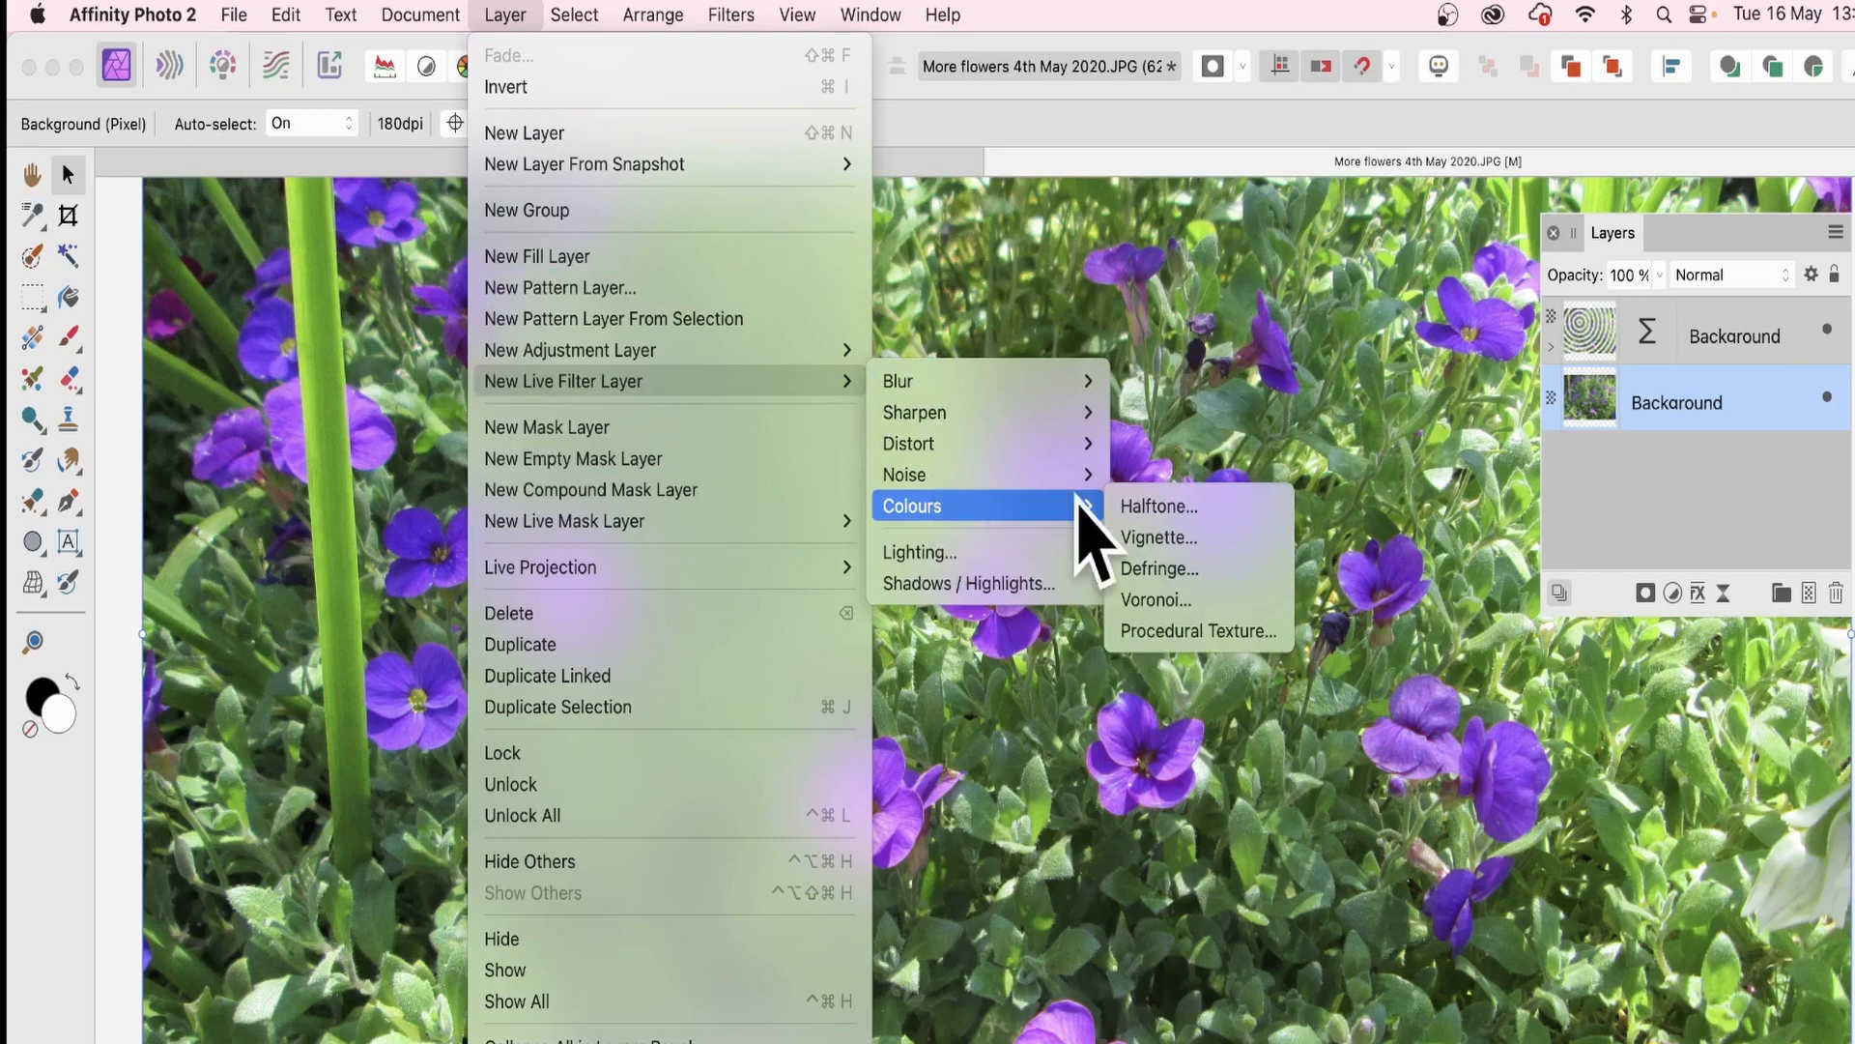
{"action": "left_click", "coordinate": [1196, 632]}
{"action": "left_click_drag", "start_coordinate": [1606, 476], "coordinate": [691, 316]}
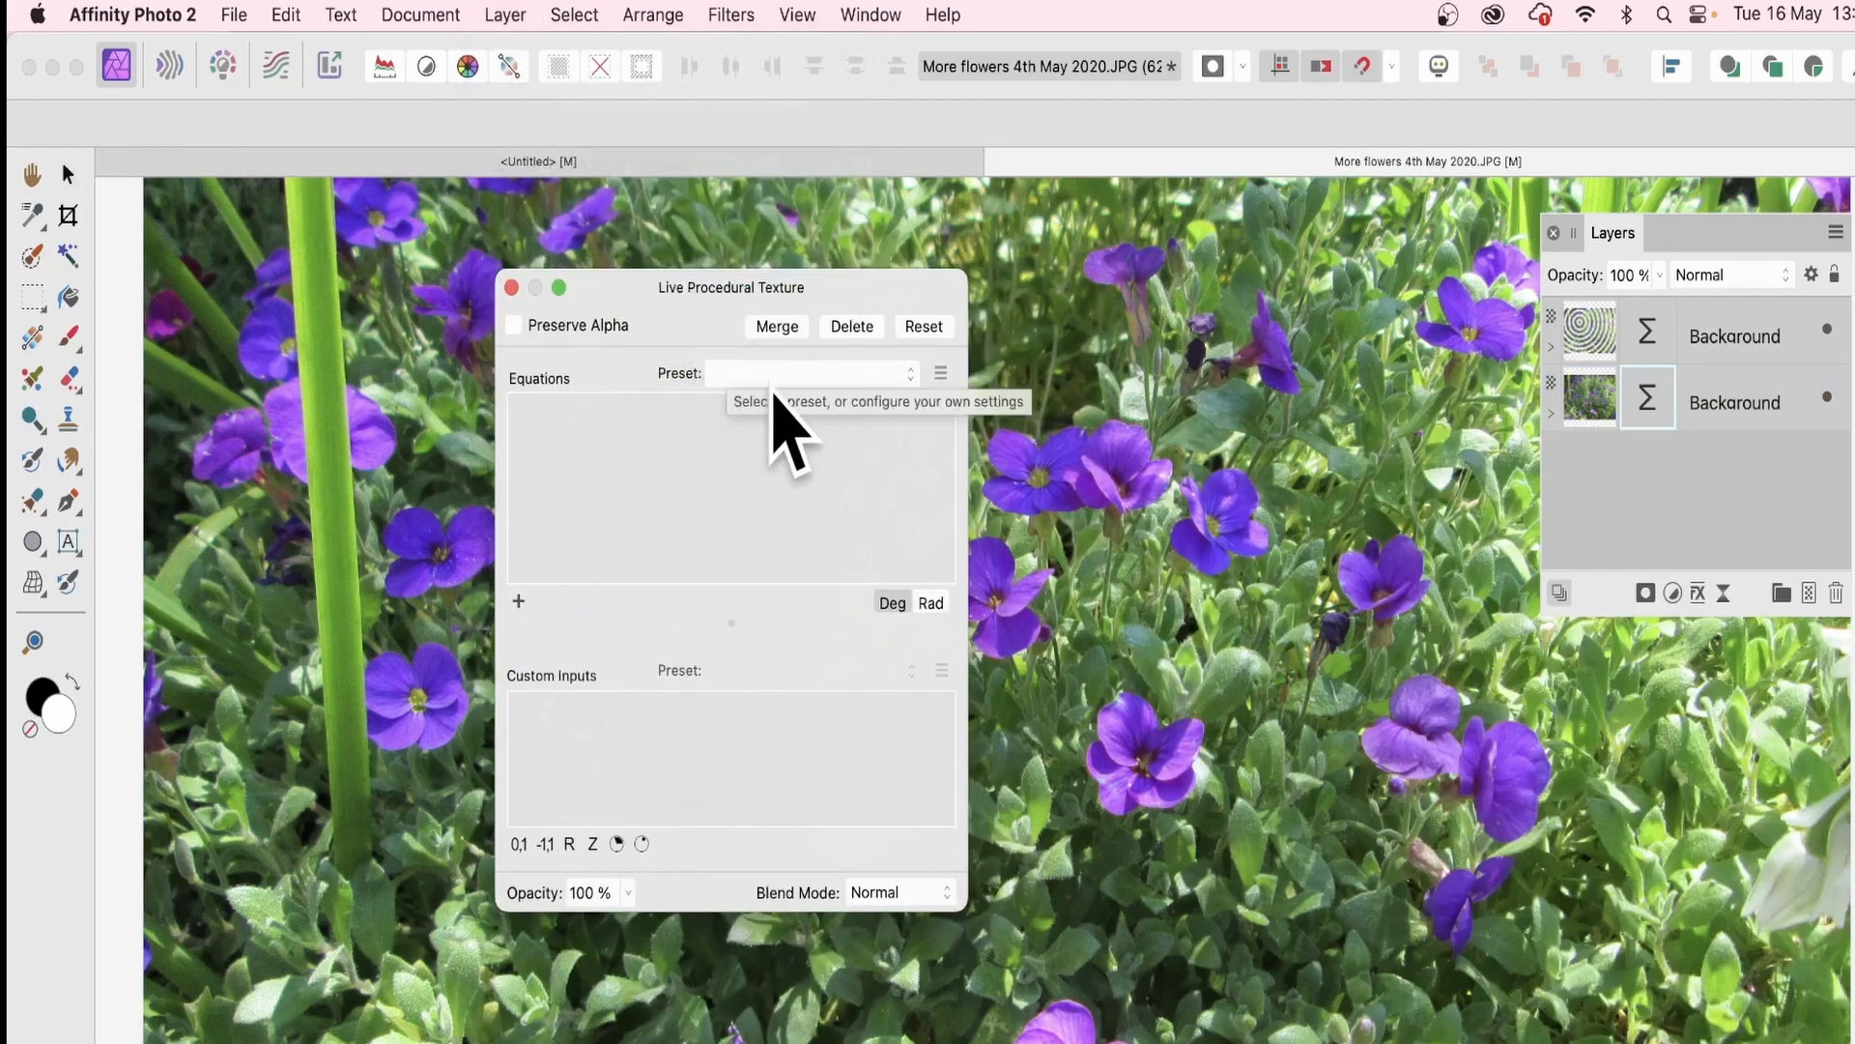
{"action": "left_click", "coordinate": [770, 375]}
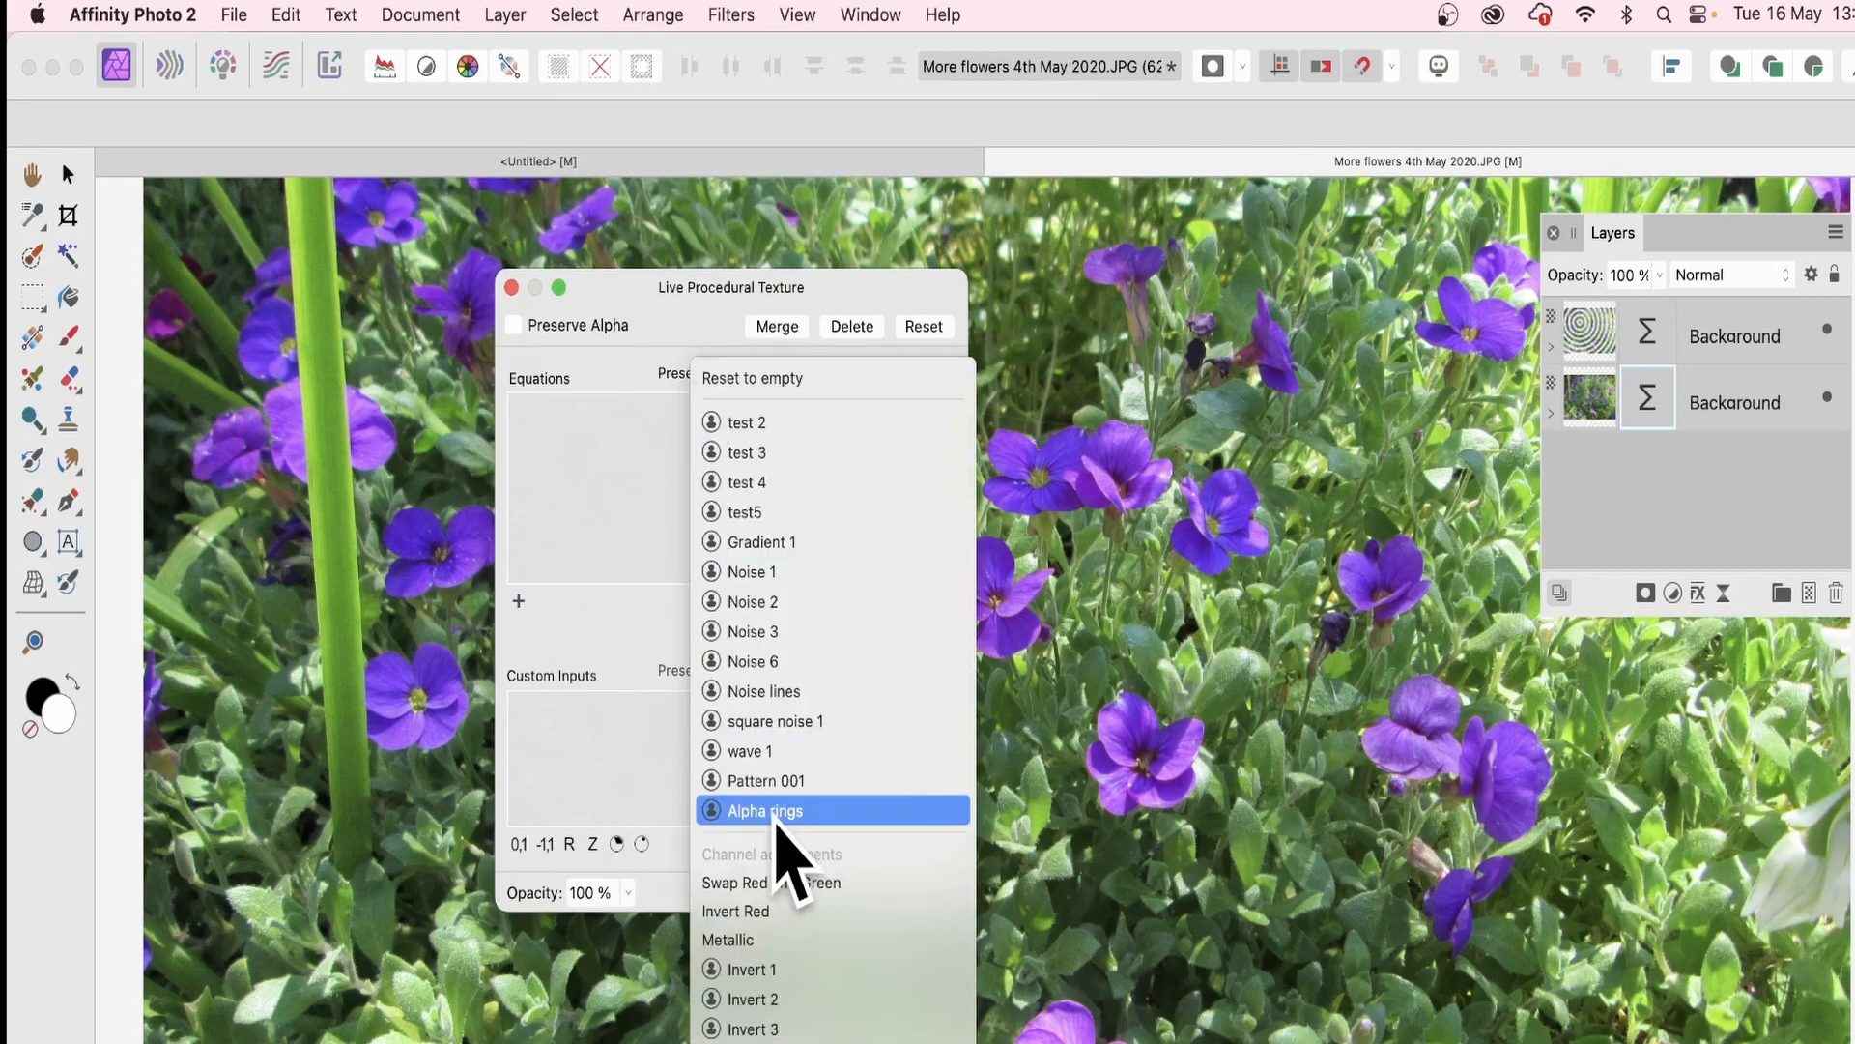
{"action": "left_click", "coordinate": [768, 812]}
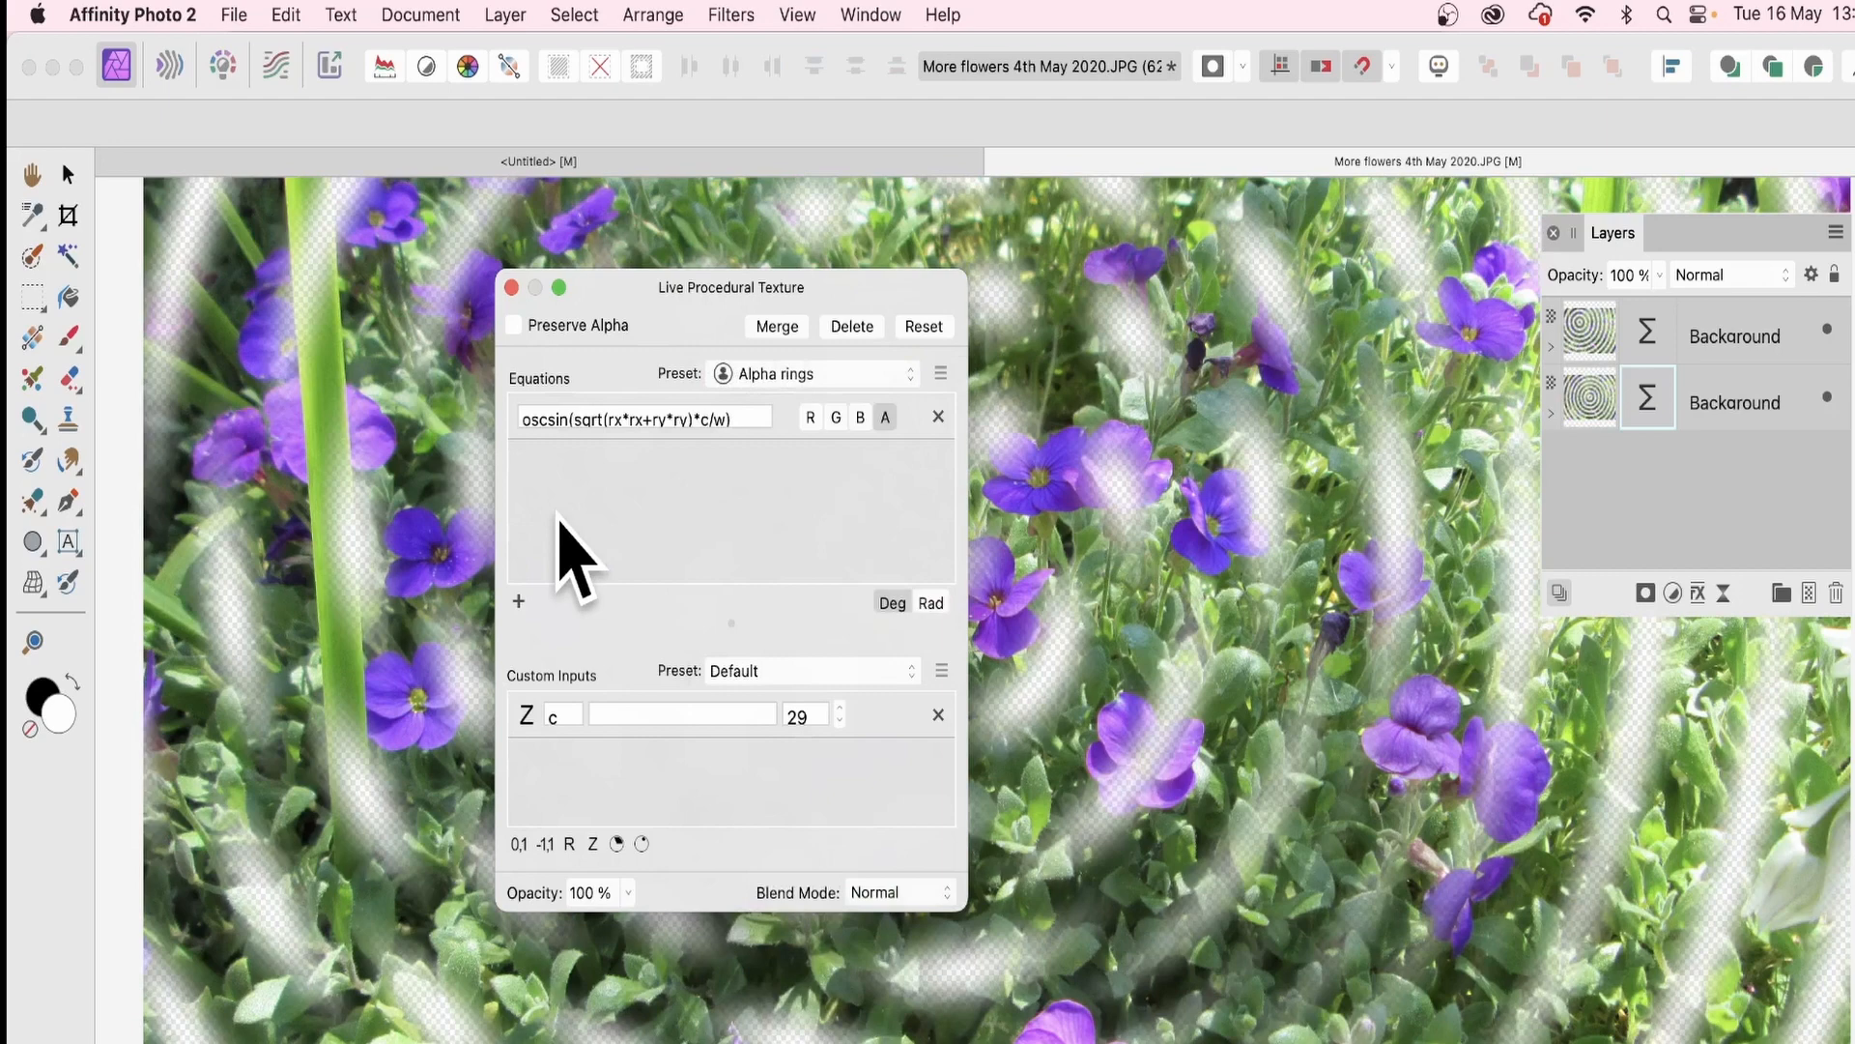
Set input c of the lower layer's texture to 31 and shift its ring centre right and slightly up on the canvas
{"action": "left_click", "coordinate": [841, 709]}
{"action": "left_click", "coordinate": [841, 709]}
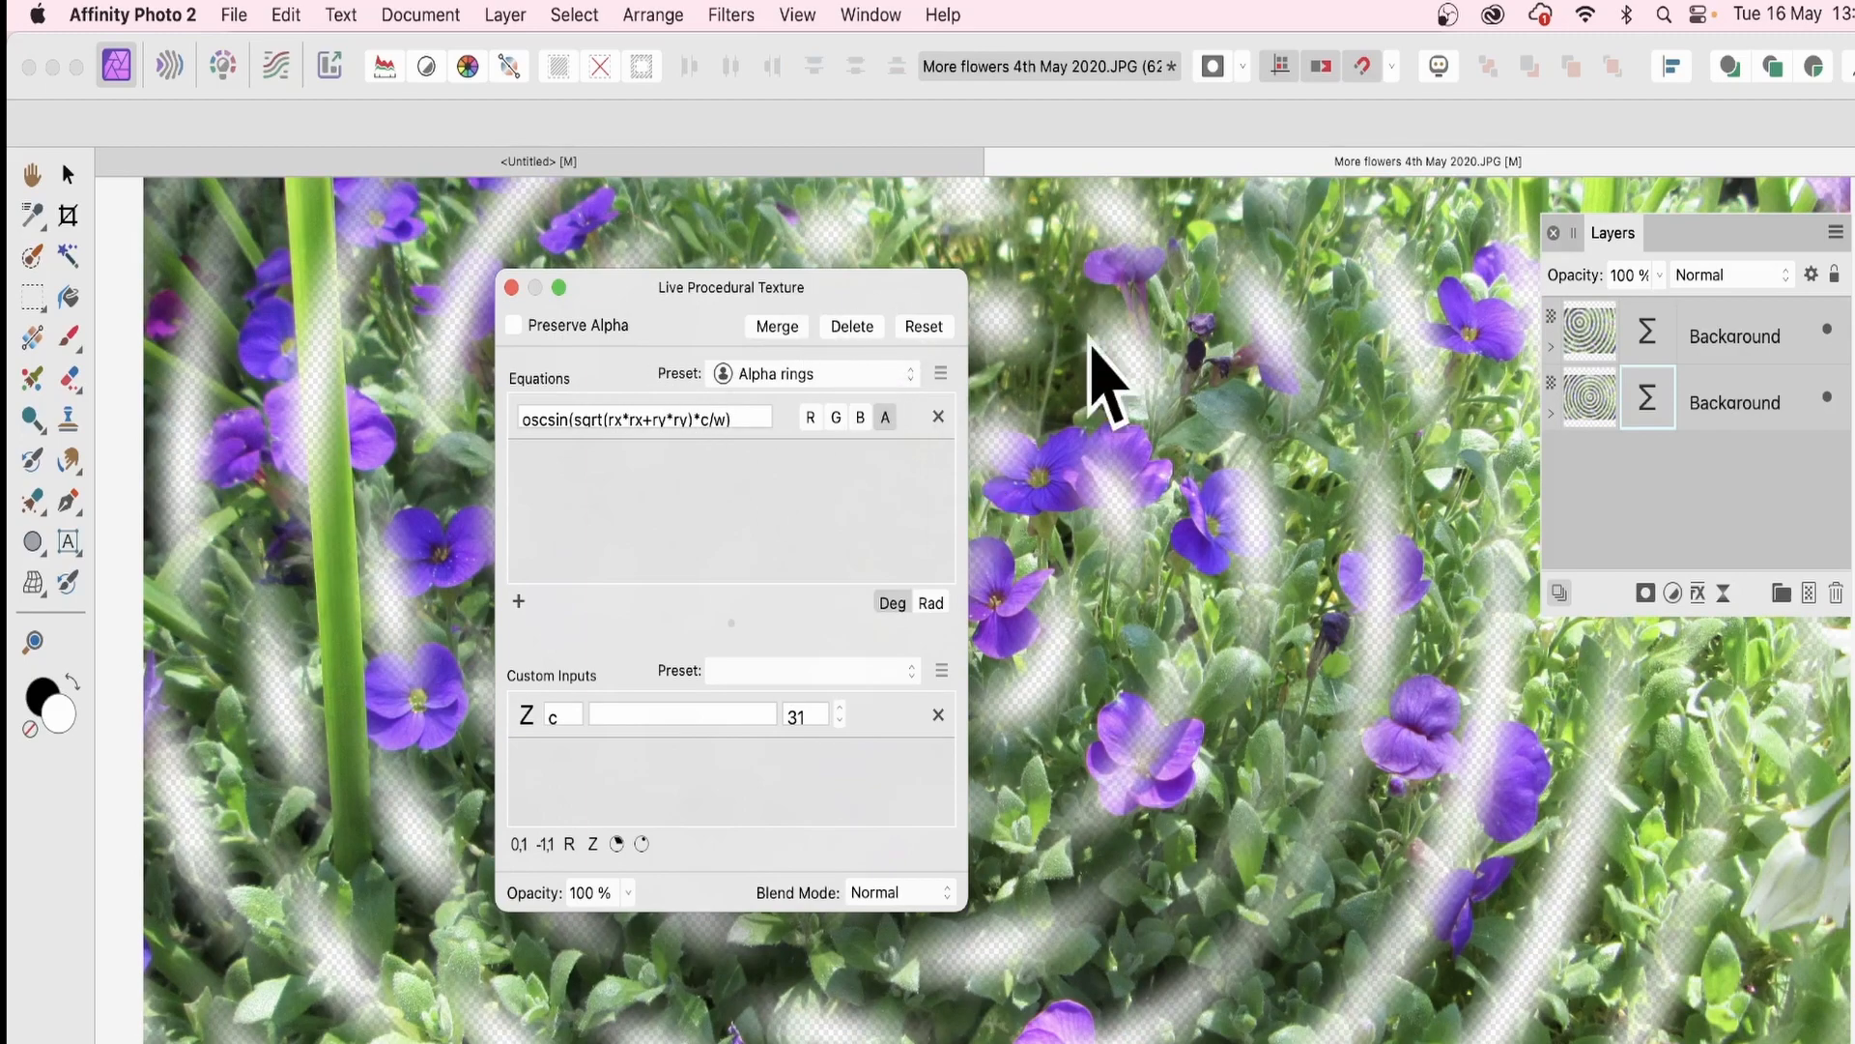
{"action": "left_click_drag", "start_coordinate": [1061, 663], "coordinate": [1419, 580]}
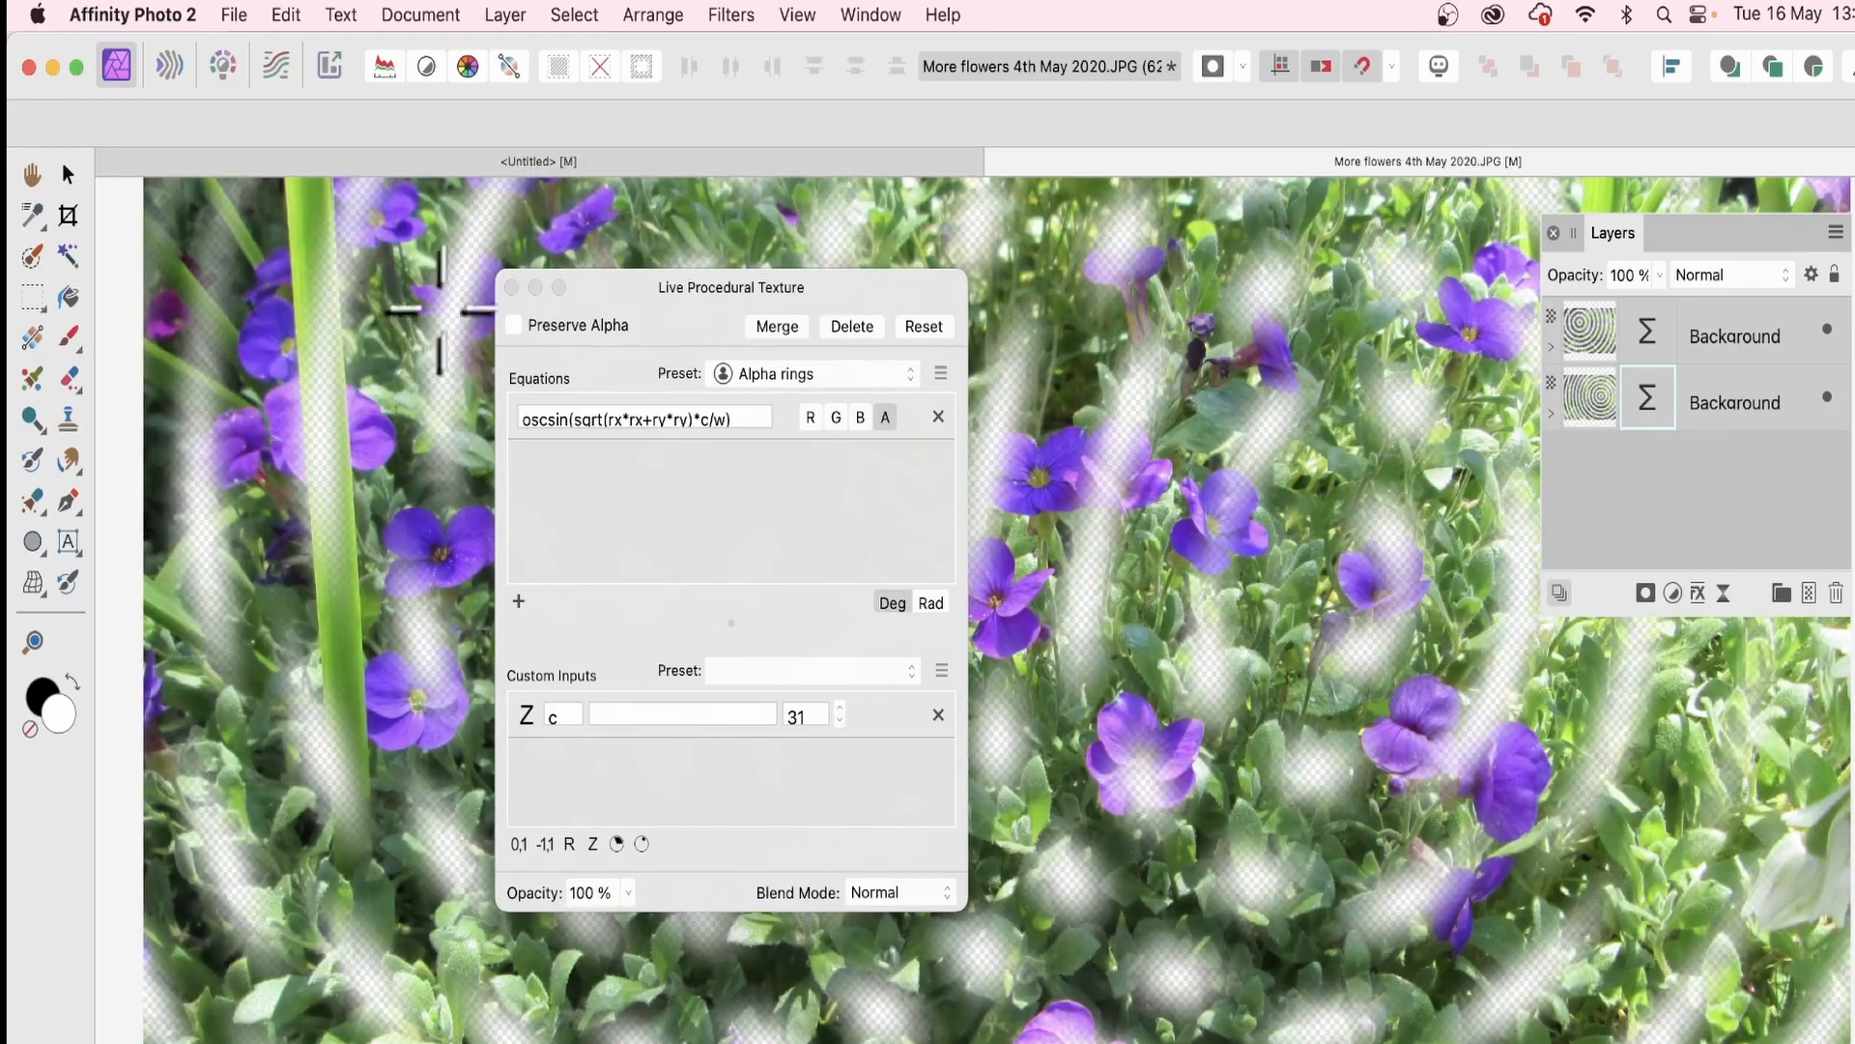
{"action": "left_click", "coordinate": [511, 287]}
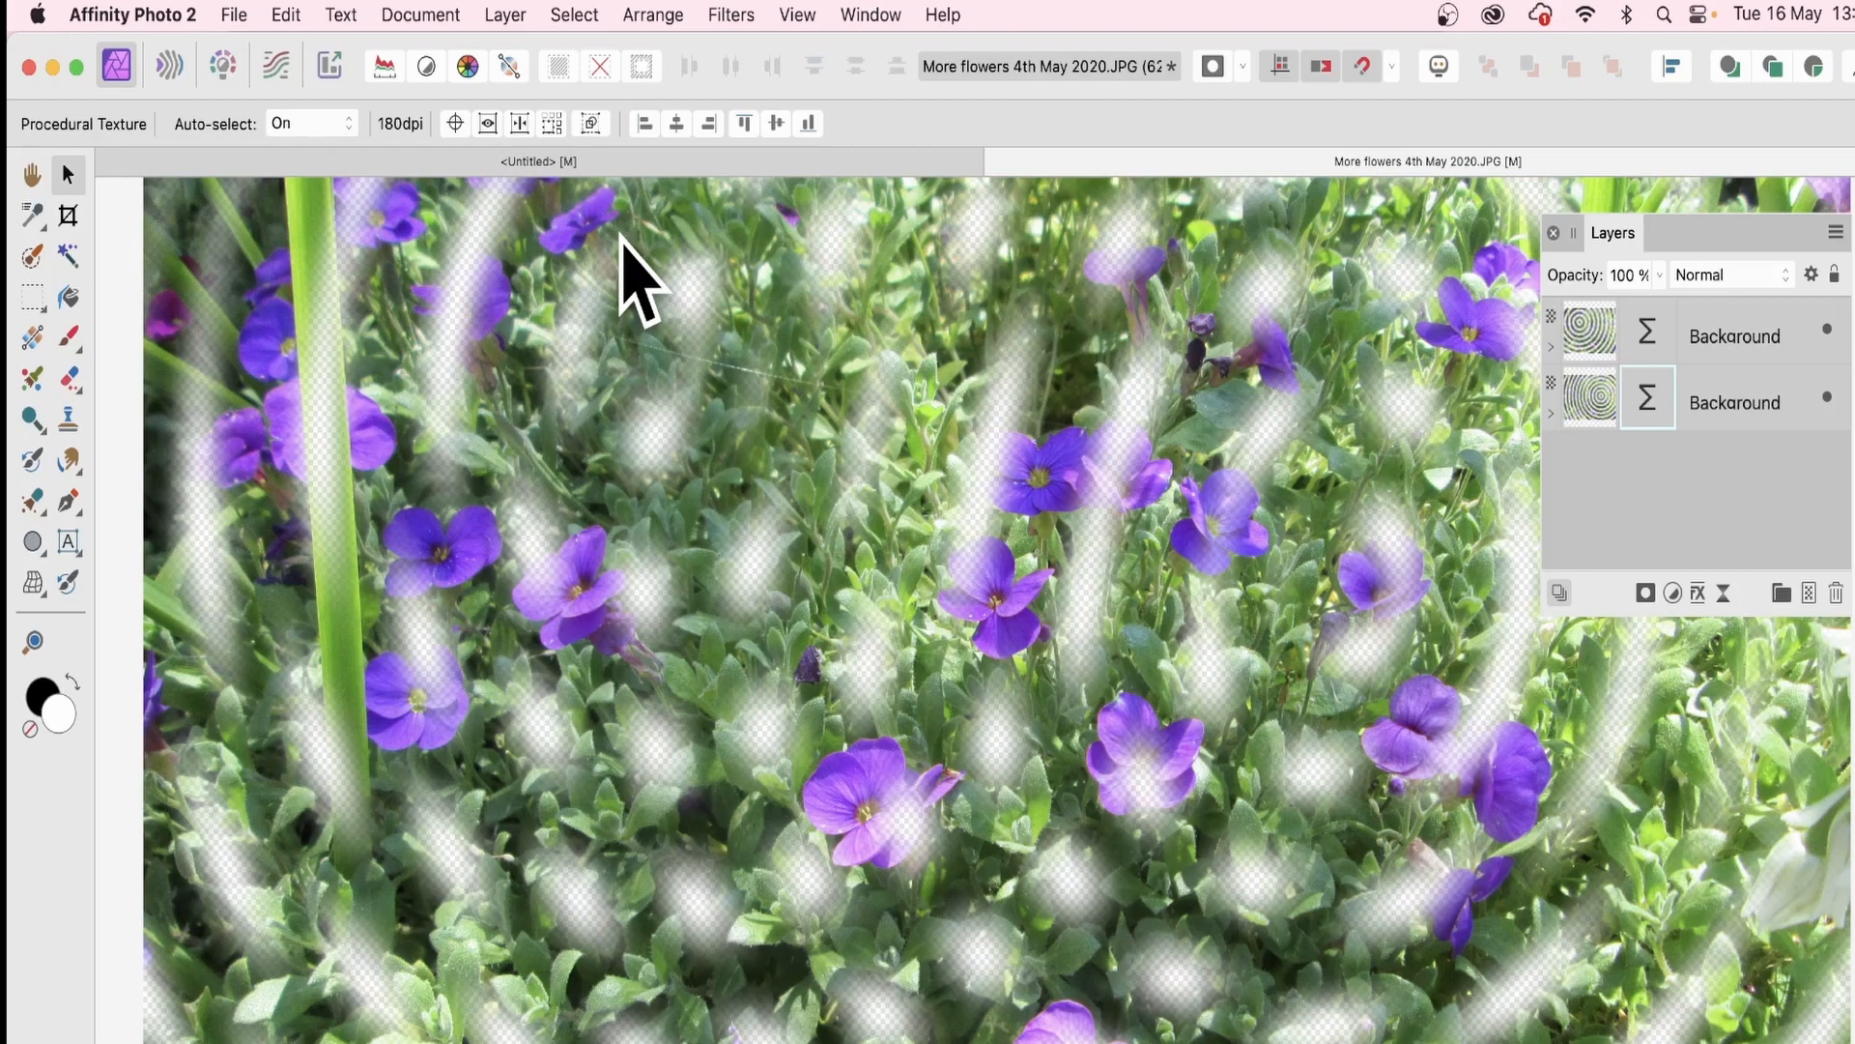
Add a 3D layer effect to the upper Background layer with a radius of 87 px
{"action": "left_click", "coordinate": [1700, 333]}
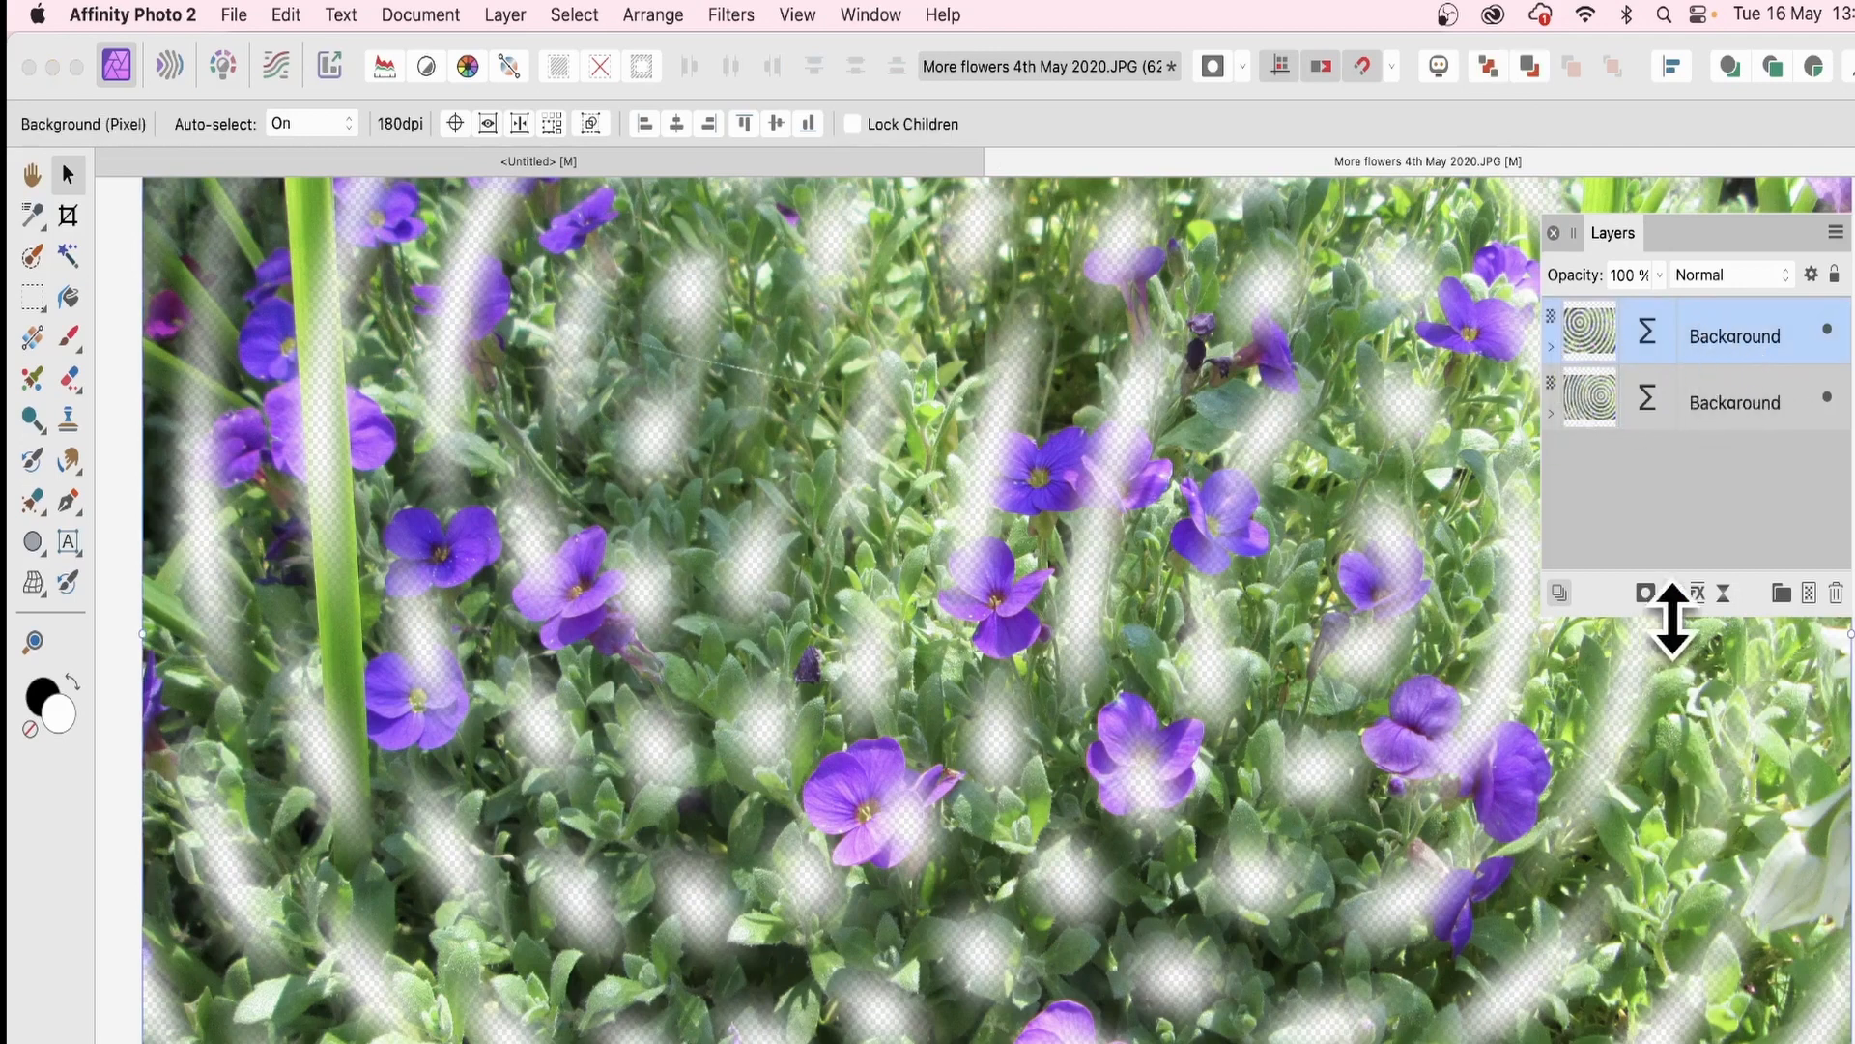
{"action": "left_click", "coordinate": [1698, 592]}
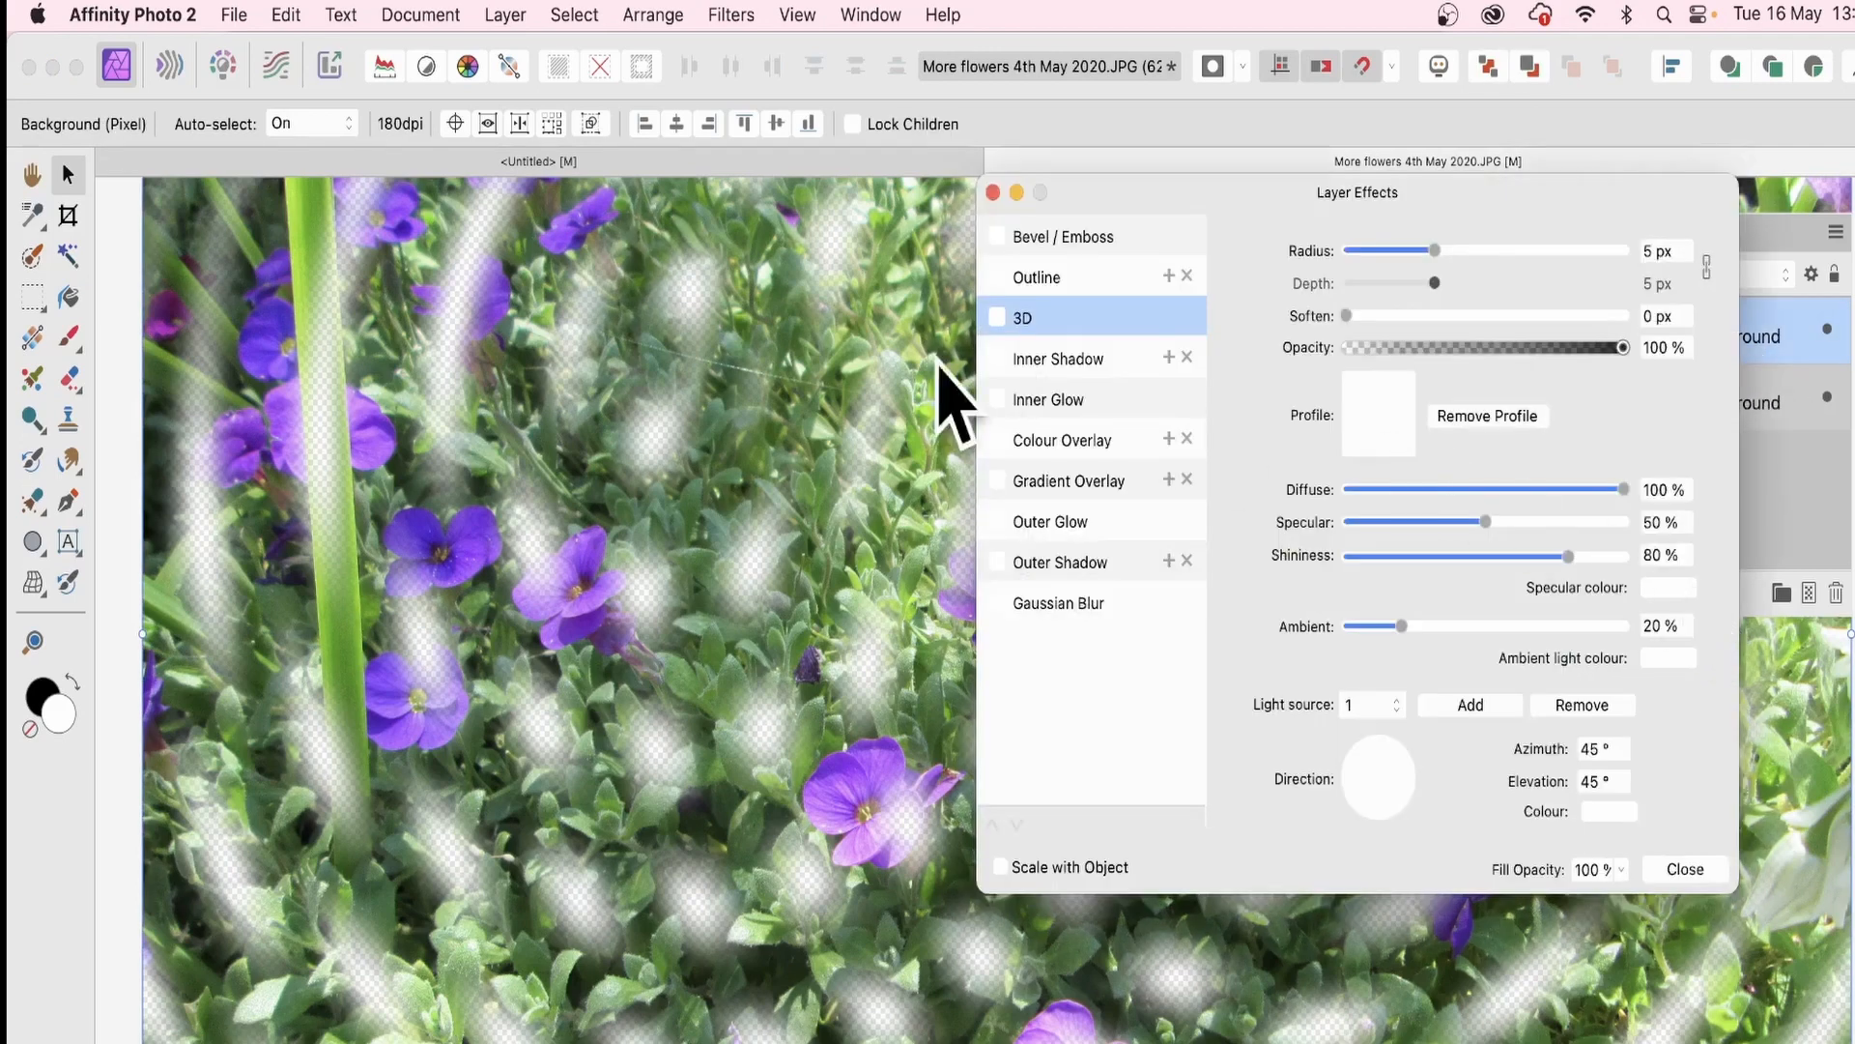
{"action": "left_click", "coordinate": [1001, 318]}
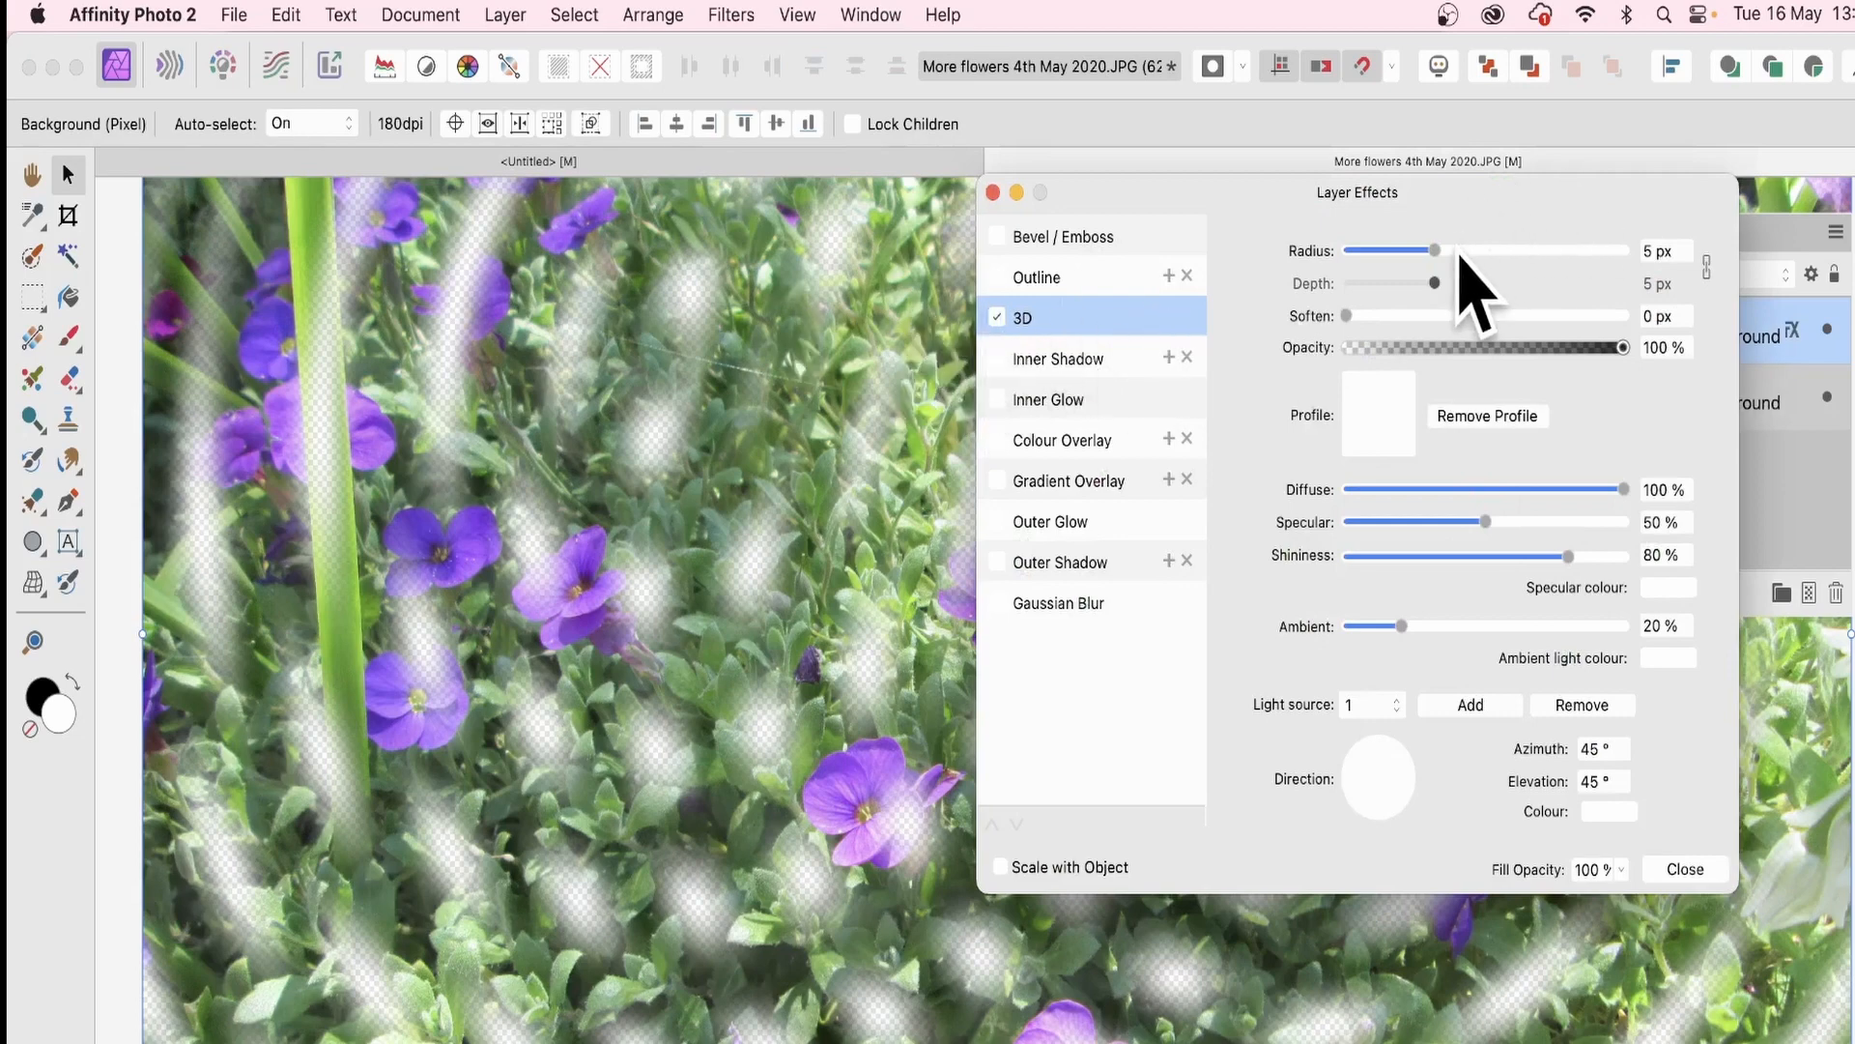
{"action": "left_click_drag", "start_coordinate": [1463, 256], "coordinate": [1623, 254]}
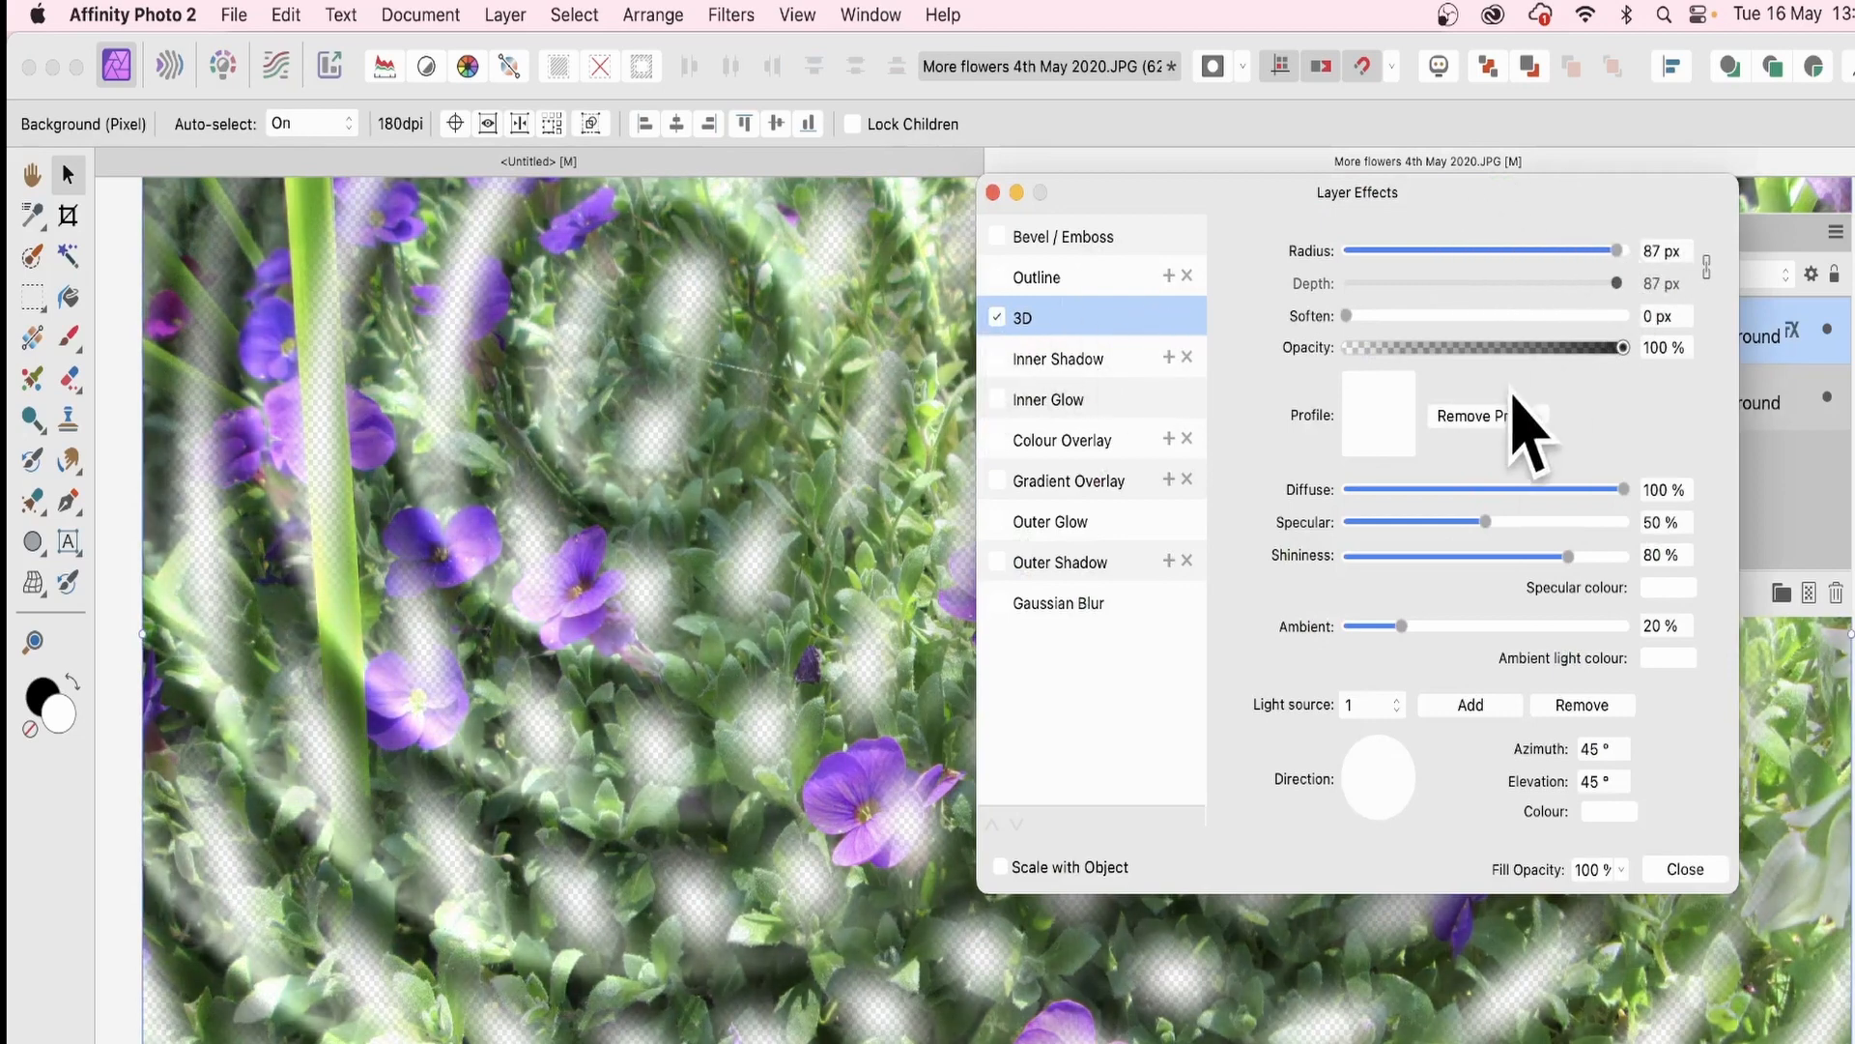
Give the upper layer's 3D effect the S-shaped standard profile, lower its upper middle point slightly, and set Soften to 1.8 px
{"action": "left_click", "coordinate": [1387, 411]}
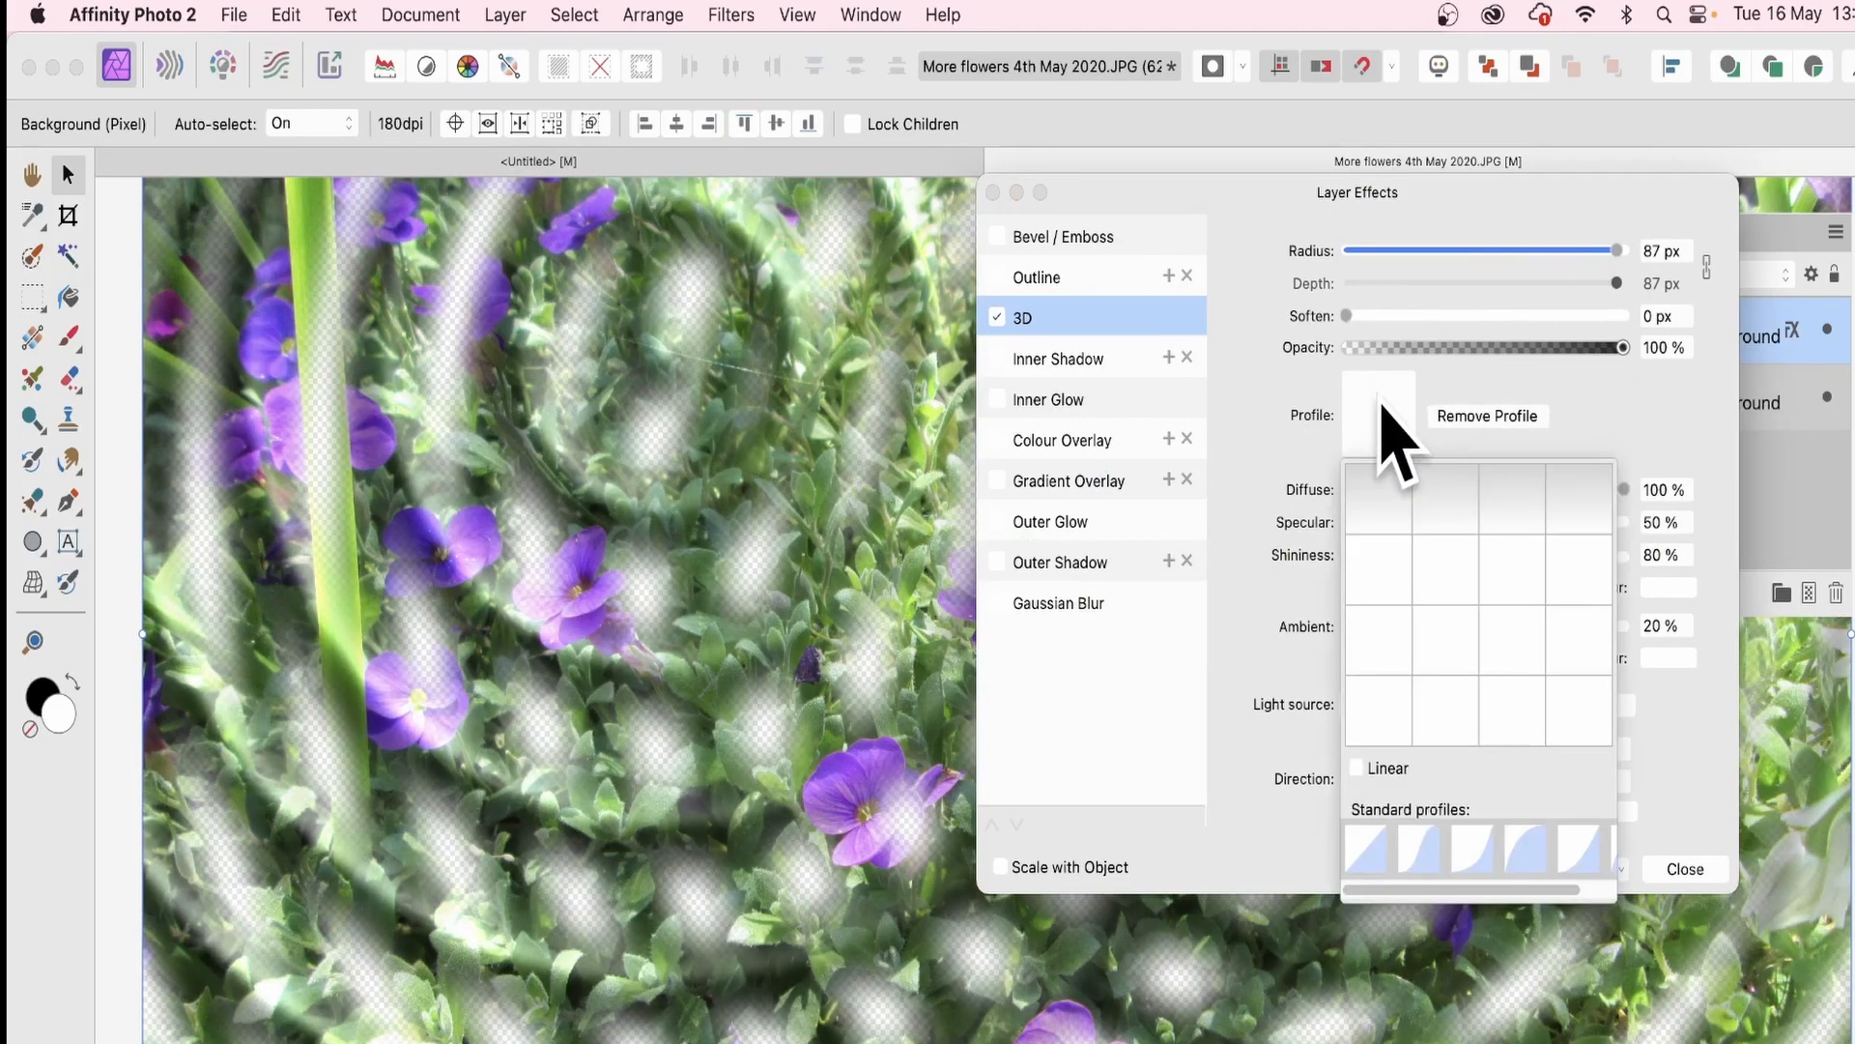
{"action": "left_click", "coordinate": [1422, 850]}
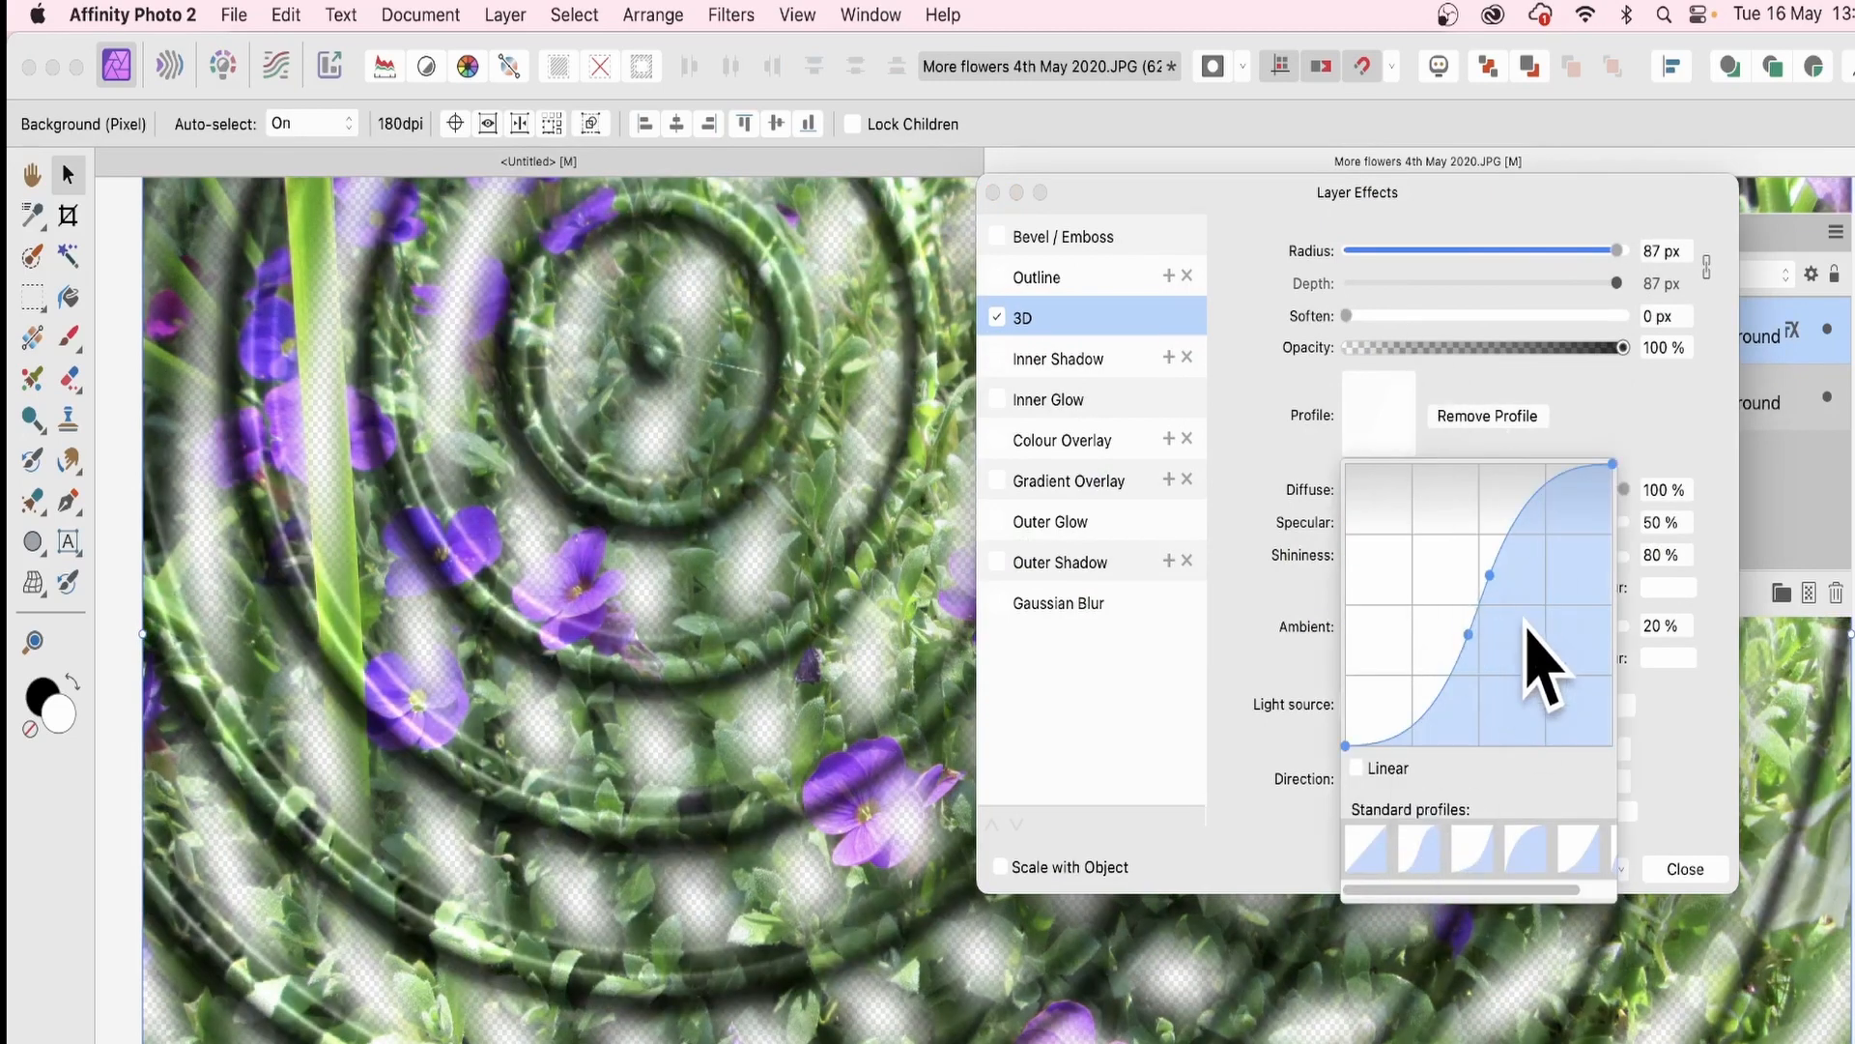
{"action": "mouse_move", "coordinate": [1489, 575]}
{"action": "left_mouse_down"}
{"action": "mouse_move", "coordinate": [1512, 593]}
{"action": "mouse_move", "coordinate": [1501, 581]}
{"action": "left_mouse_up"}
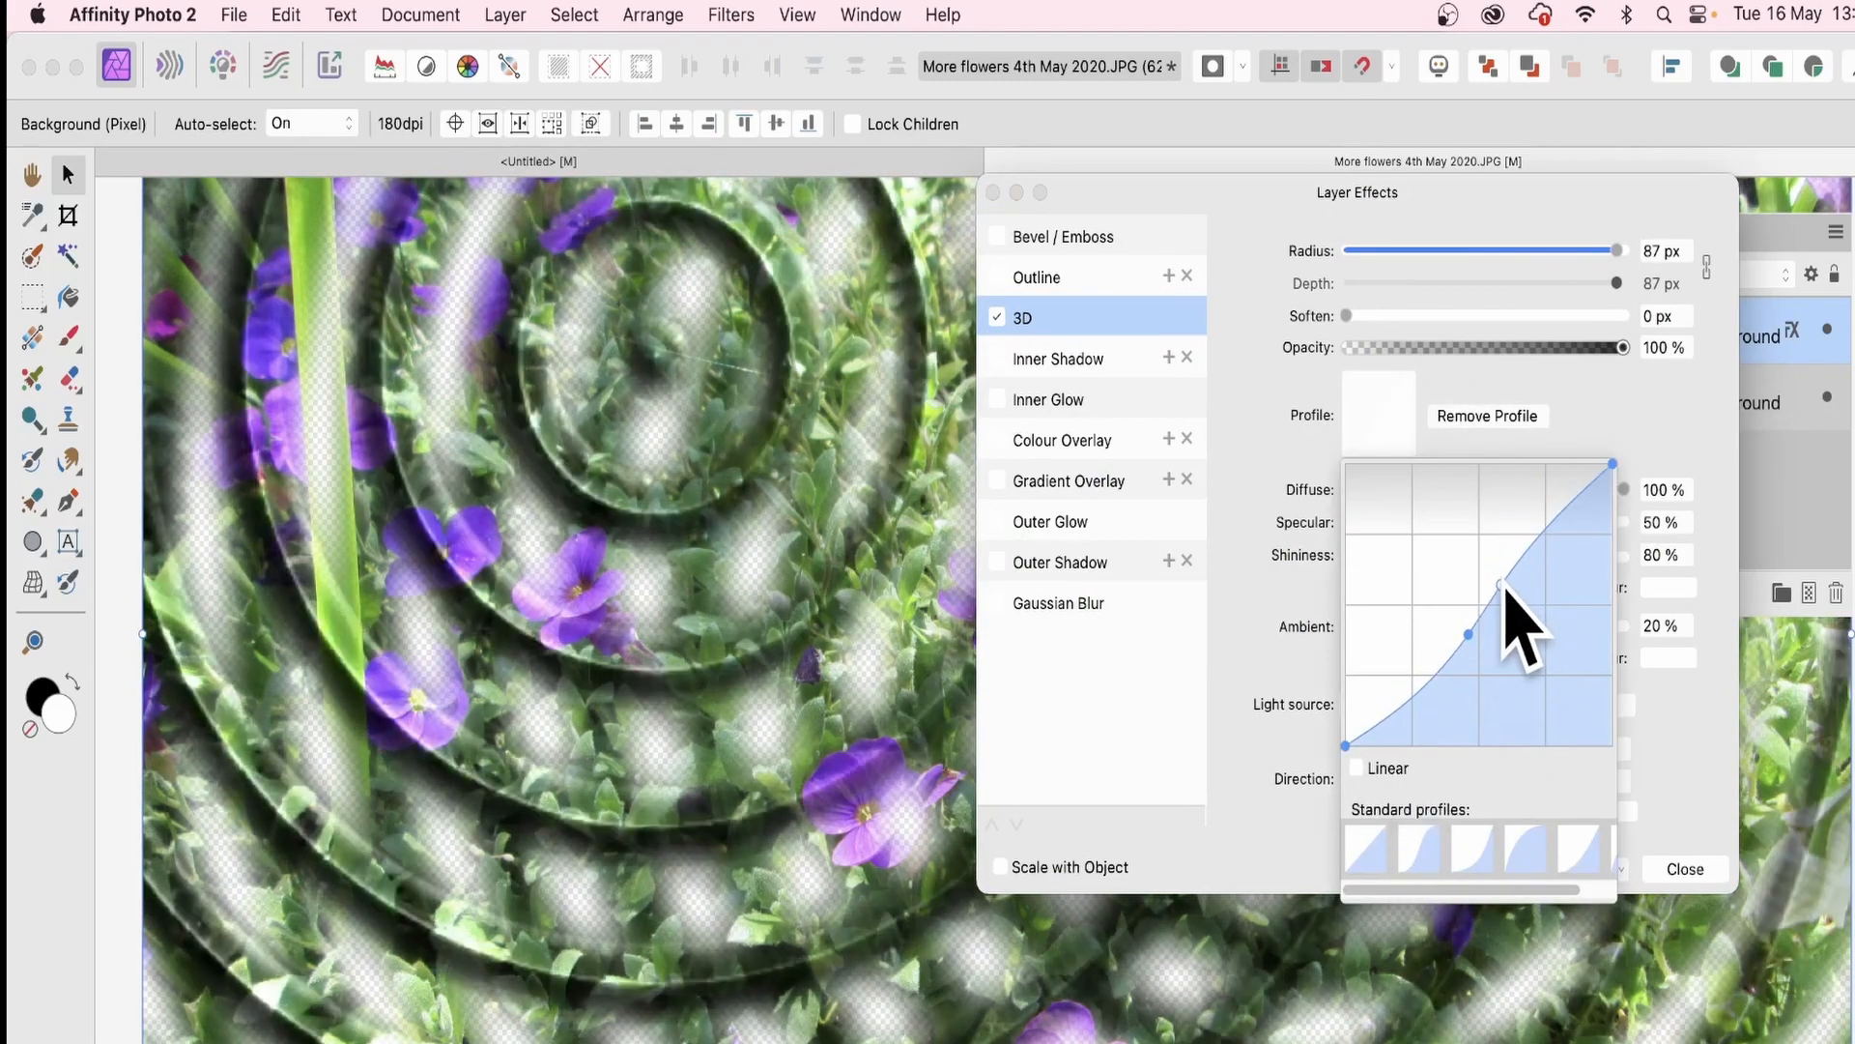
{"action": "left_click", "coordinate": [1458, 186]}
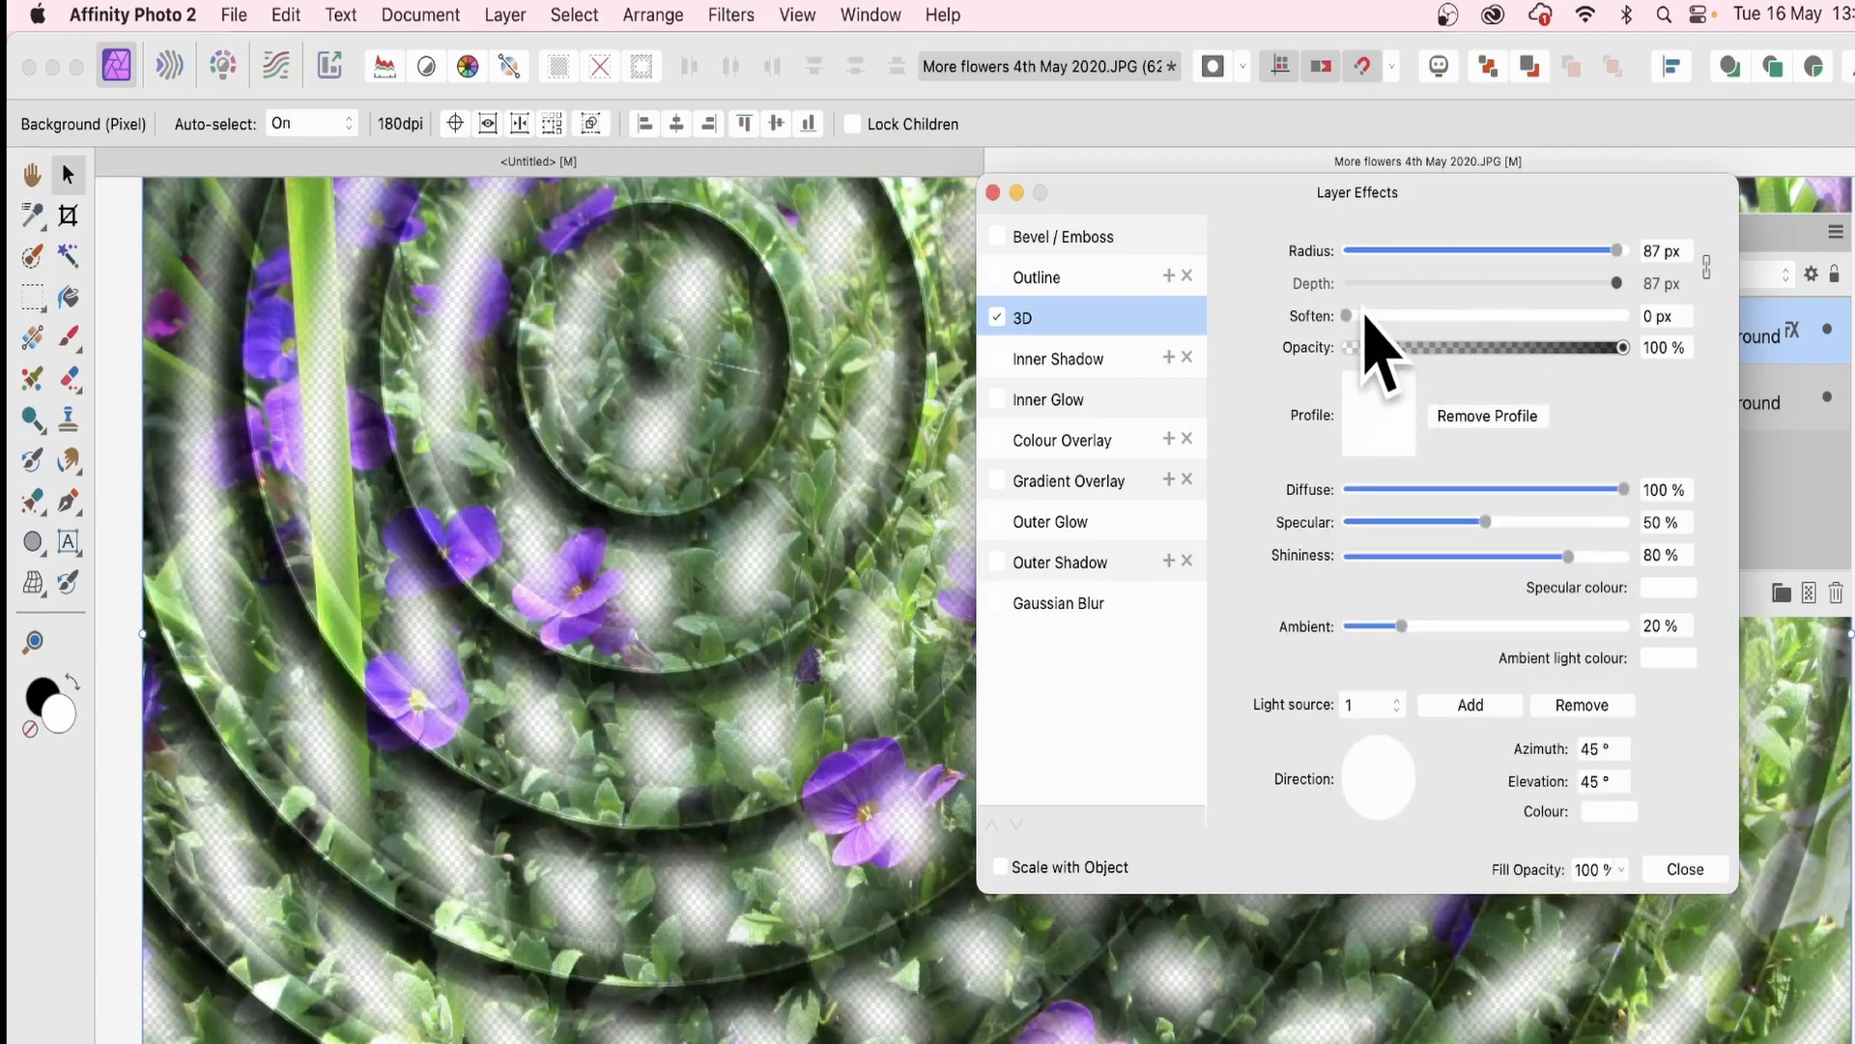
{"action": "left_click_drag", "start_coordinate": [1346, 316], "coordinate": [1409, 316]}
{"action": "left_click", "coordinate": [1703, 868]}
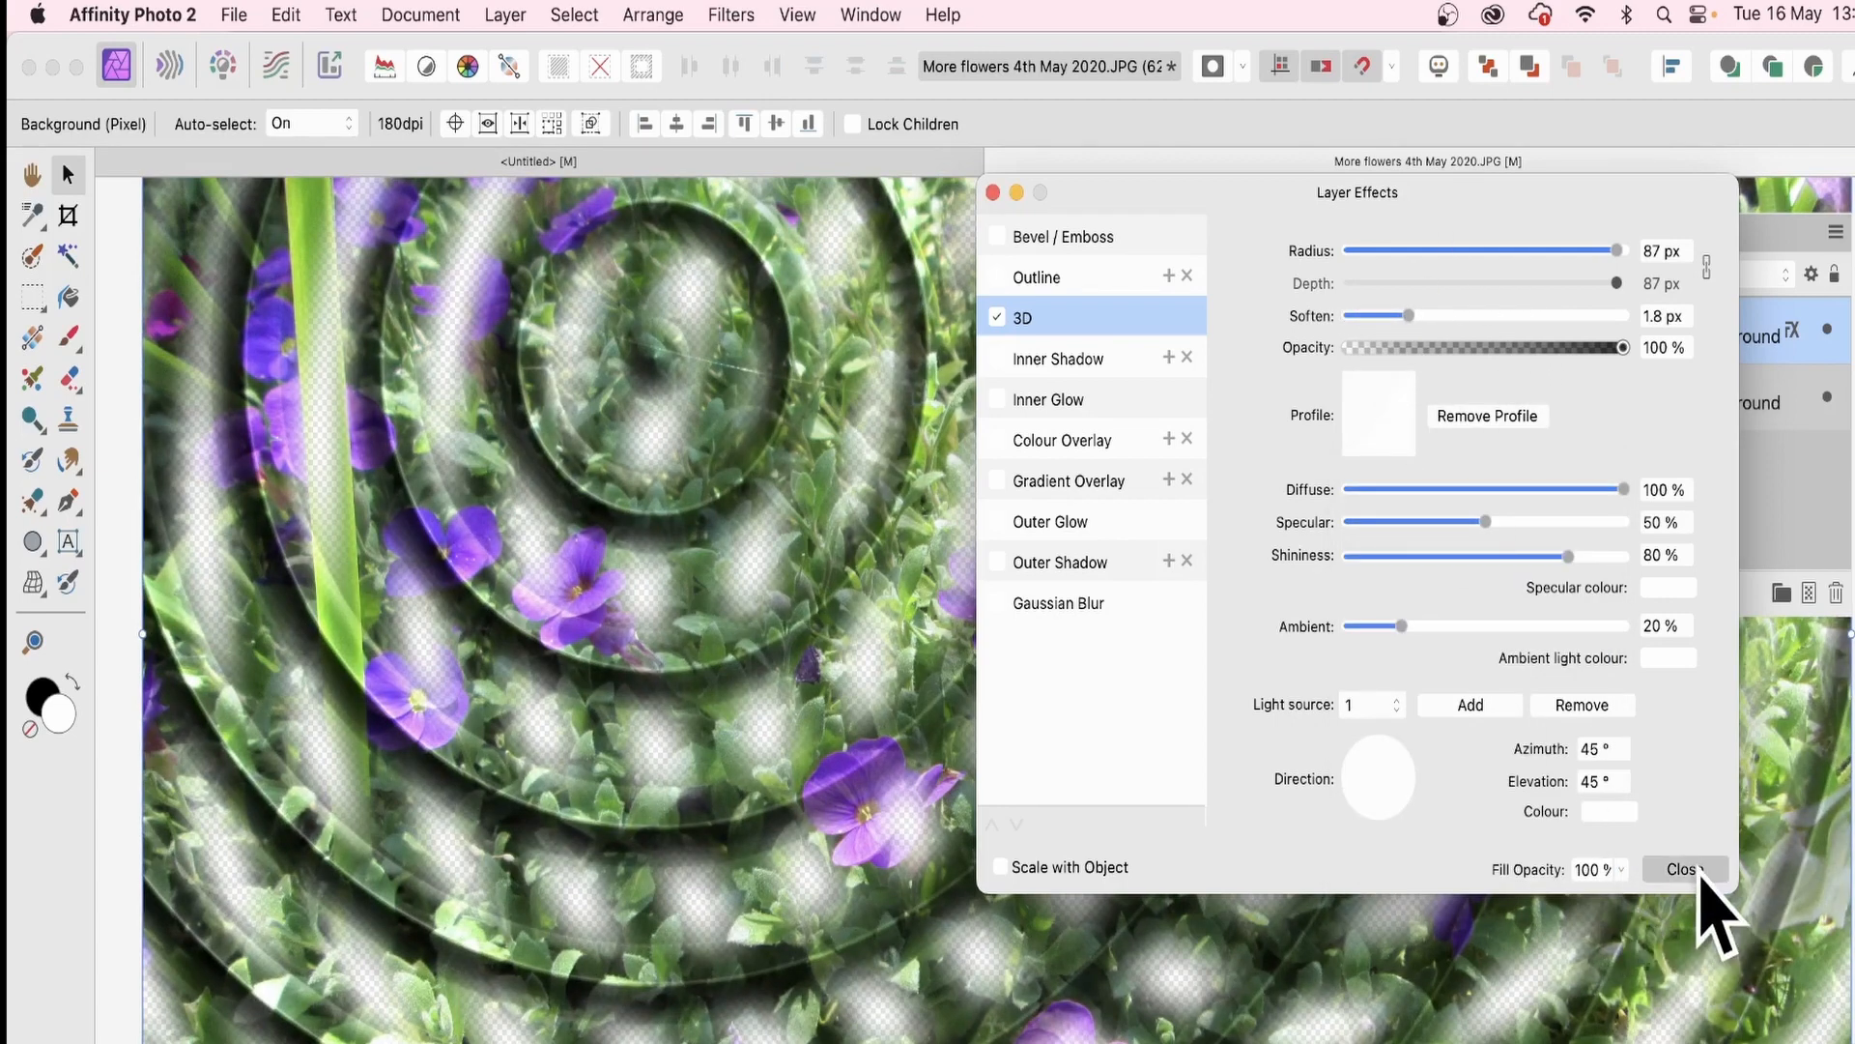
Add a 3D layer effect to the lower Background layer with radius 38 px and Soften 0.9 px
{"action": "left_click", "coordinate": [1730, 404]}
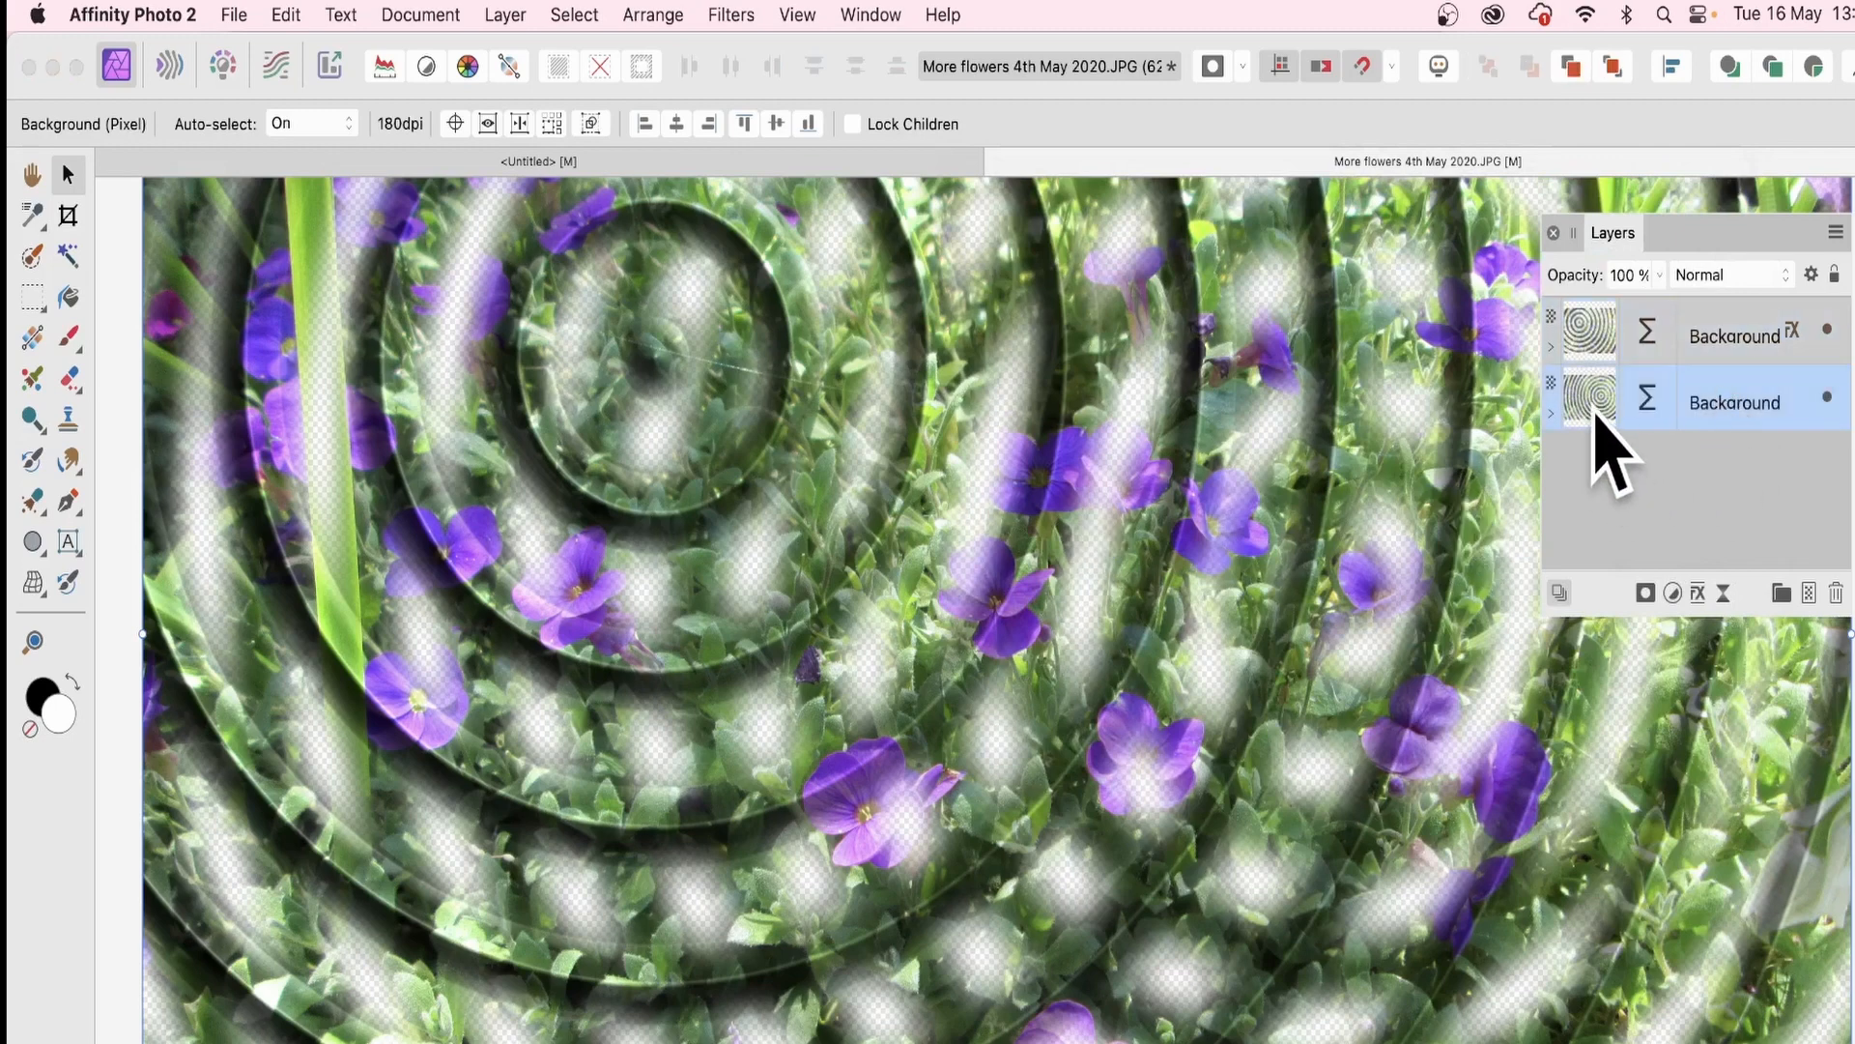
{"action": "left_click", "coordinate": [1698, 593]}
{"action": "left_click", "coordinate": [997, 318]}
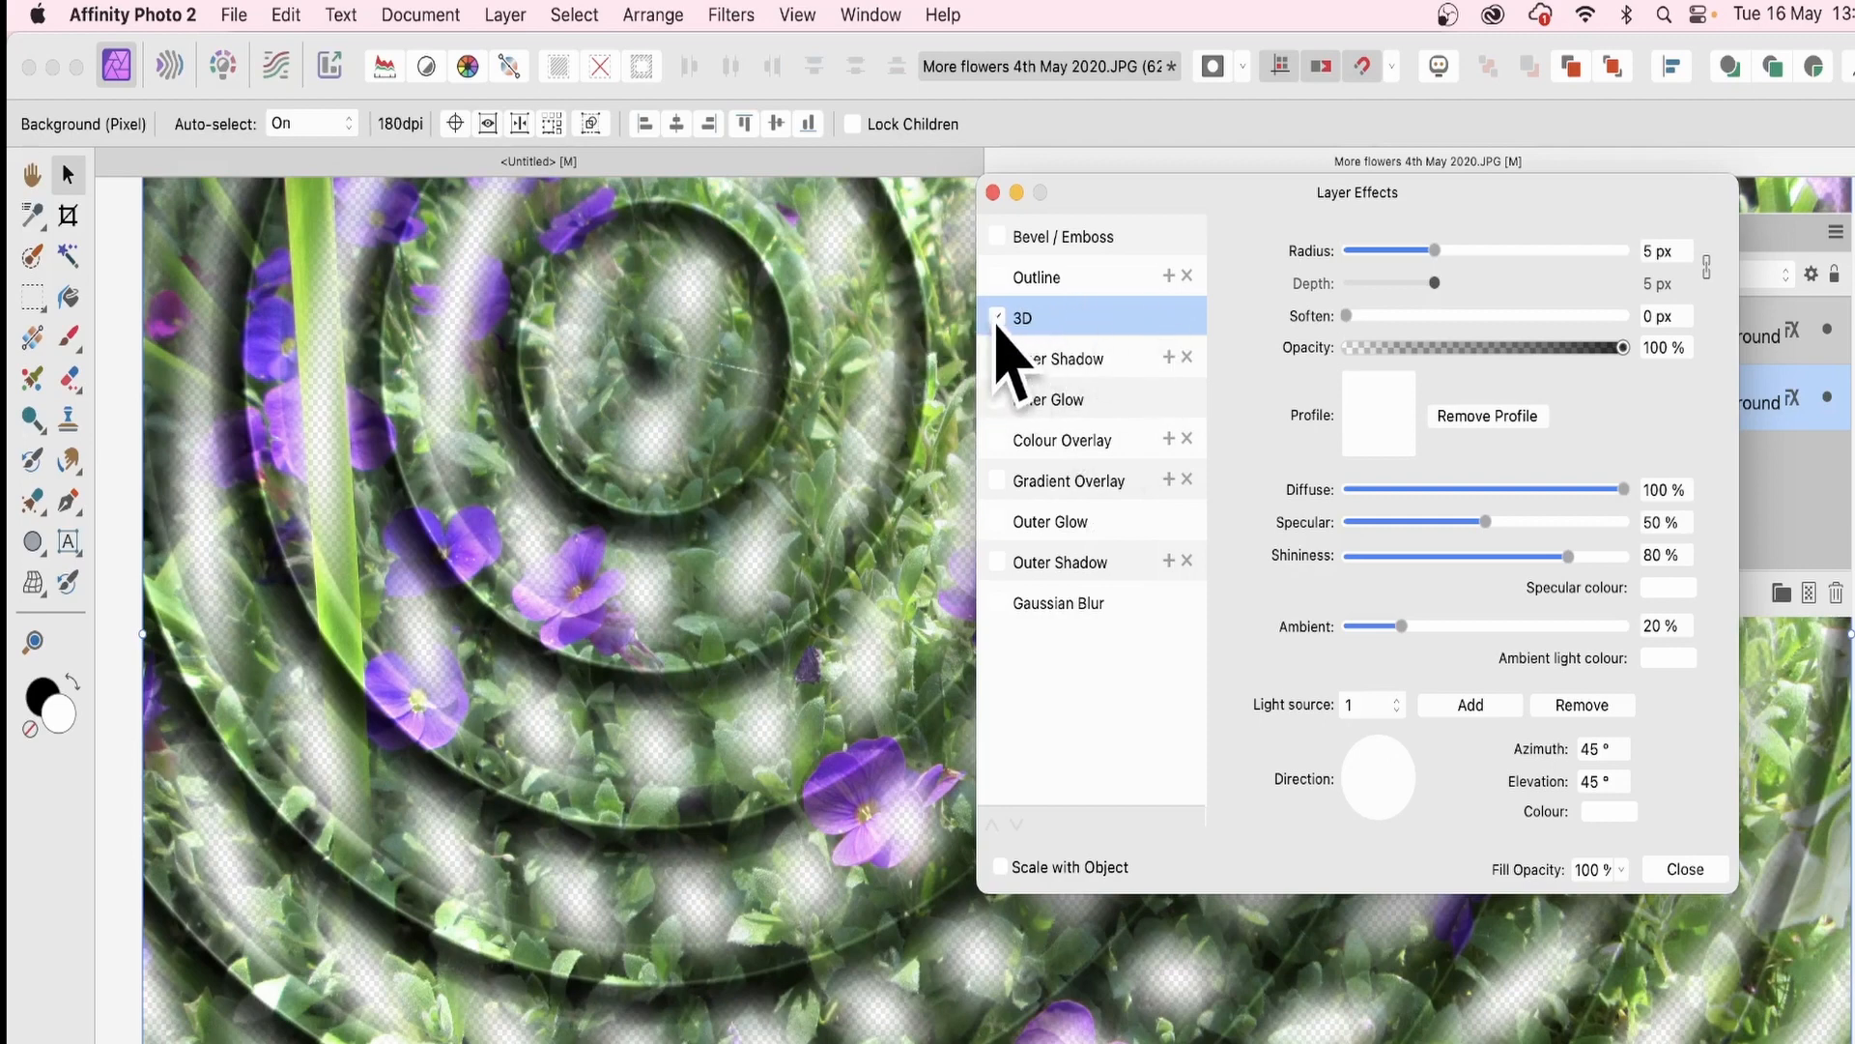
{"action": "left_click_drag", "start_coordinate": [1439, 250], "coordinate": [1556, 251]}
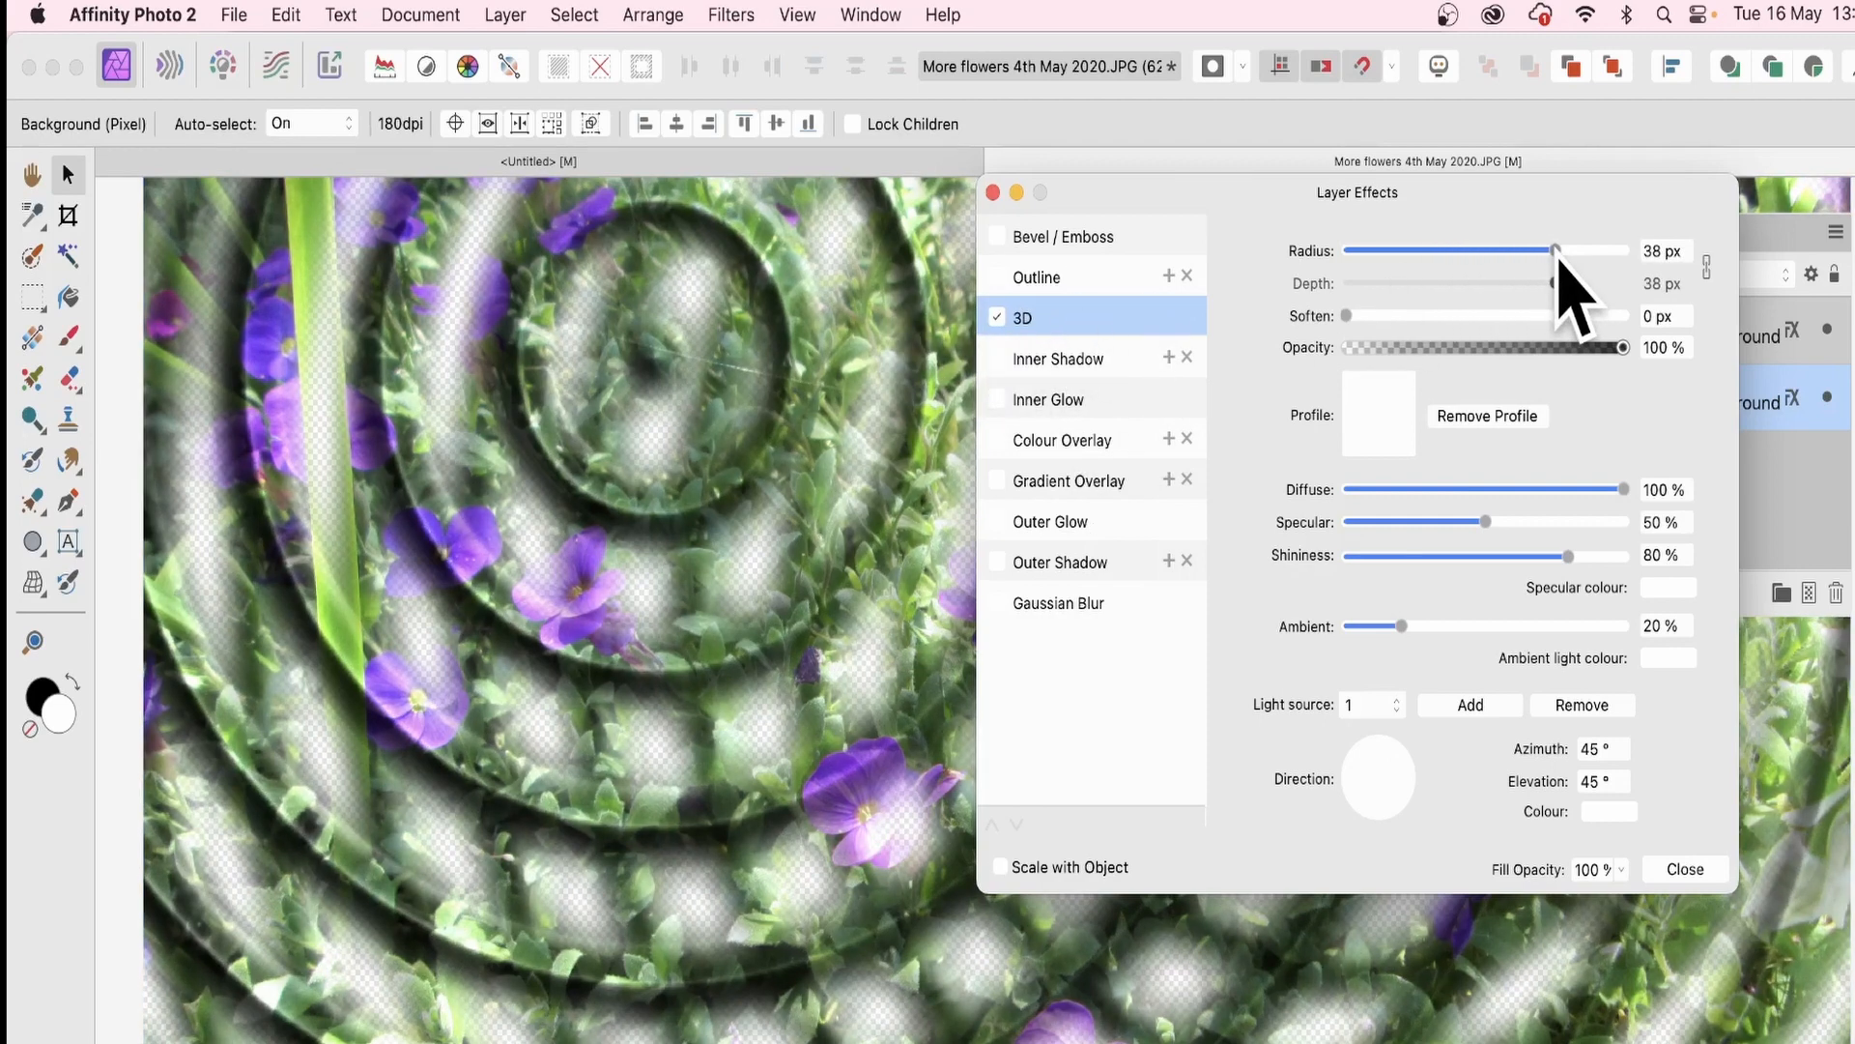
{"action": "left_click_drag", "start_coordinate": [1346, 316], "coordinate": [1378, 316]}
Apply the inward-curving third standard profile to the lower layer's 3D effect and close the effect settings
{"action": "left_click", "coordinate": [1400, 427]}
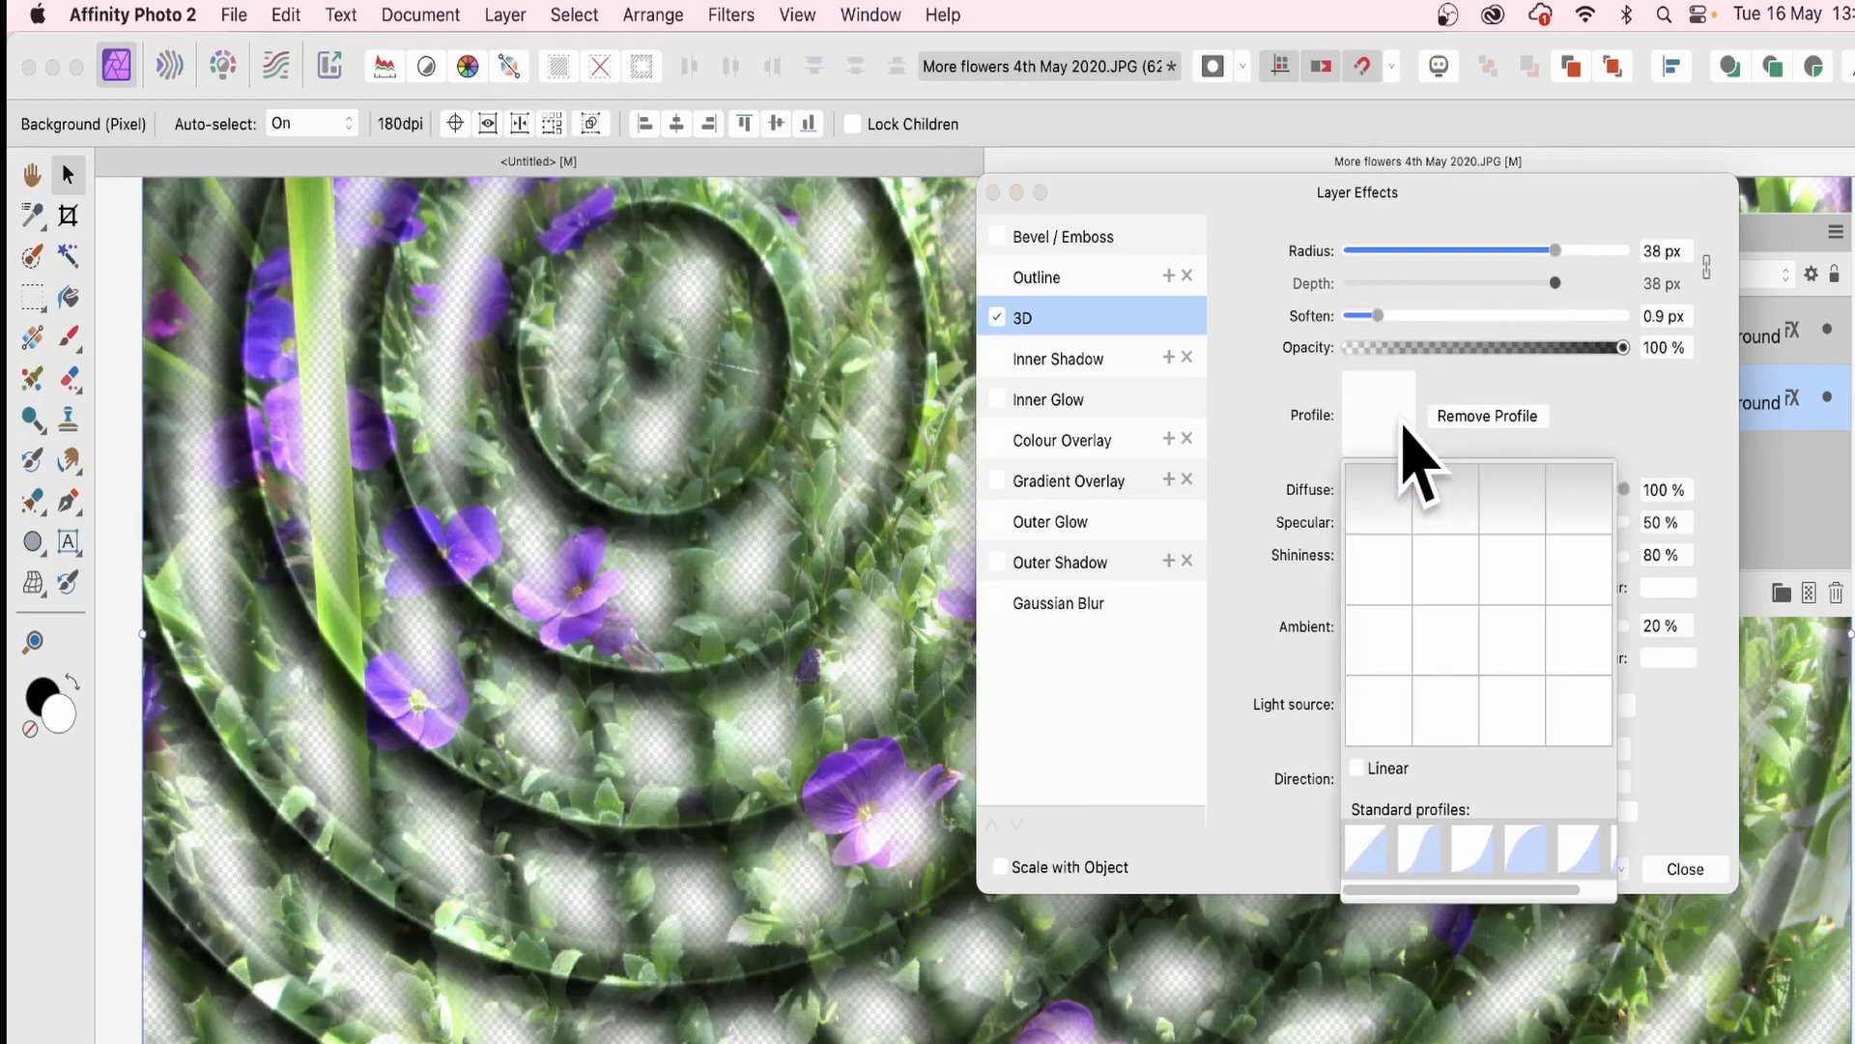
{"action": "left_click", "coordinate": [1473, 855]}
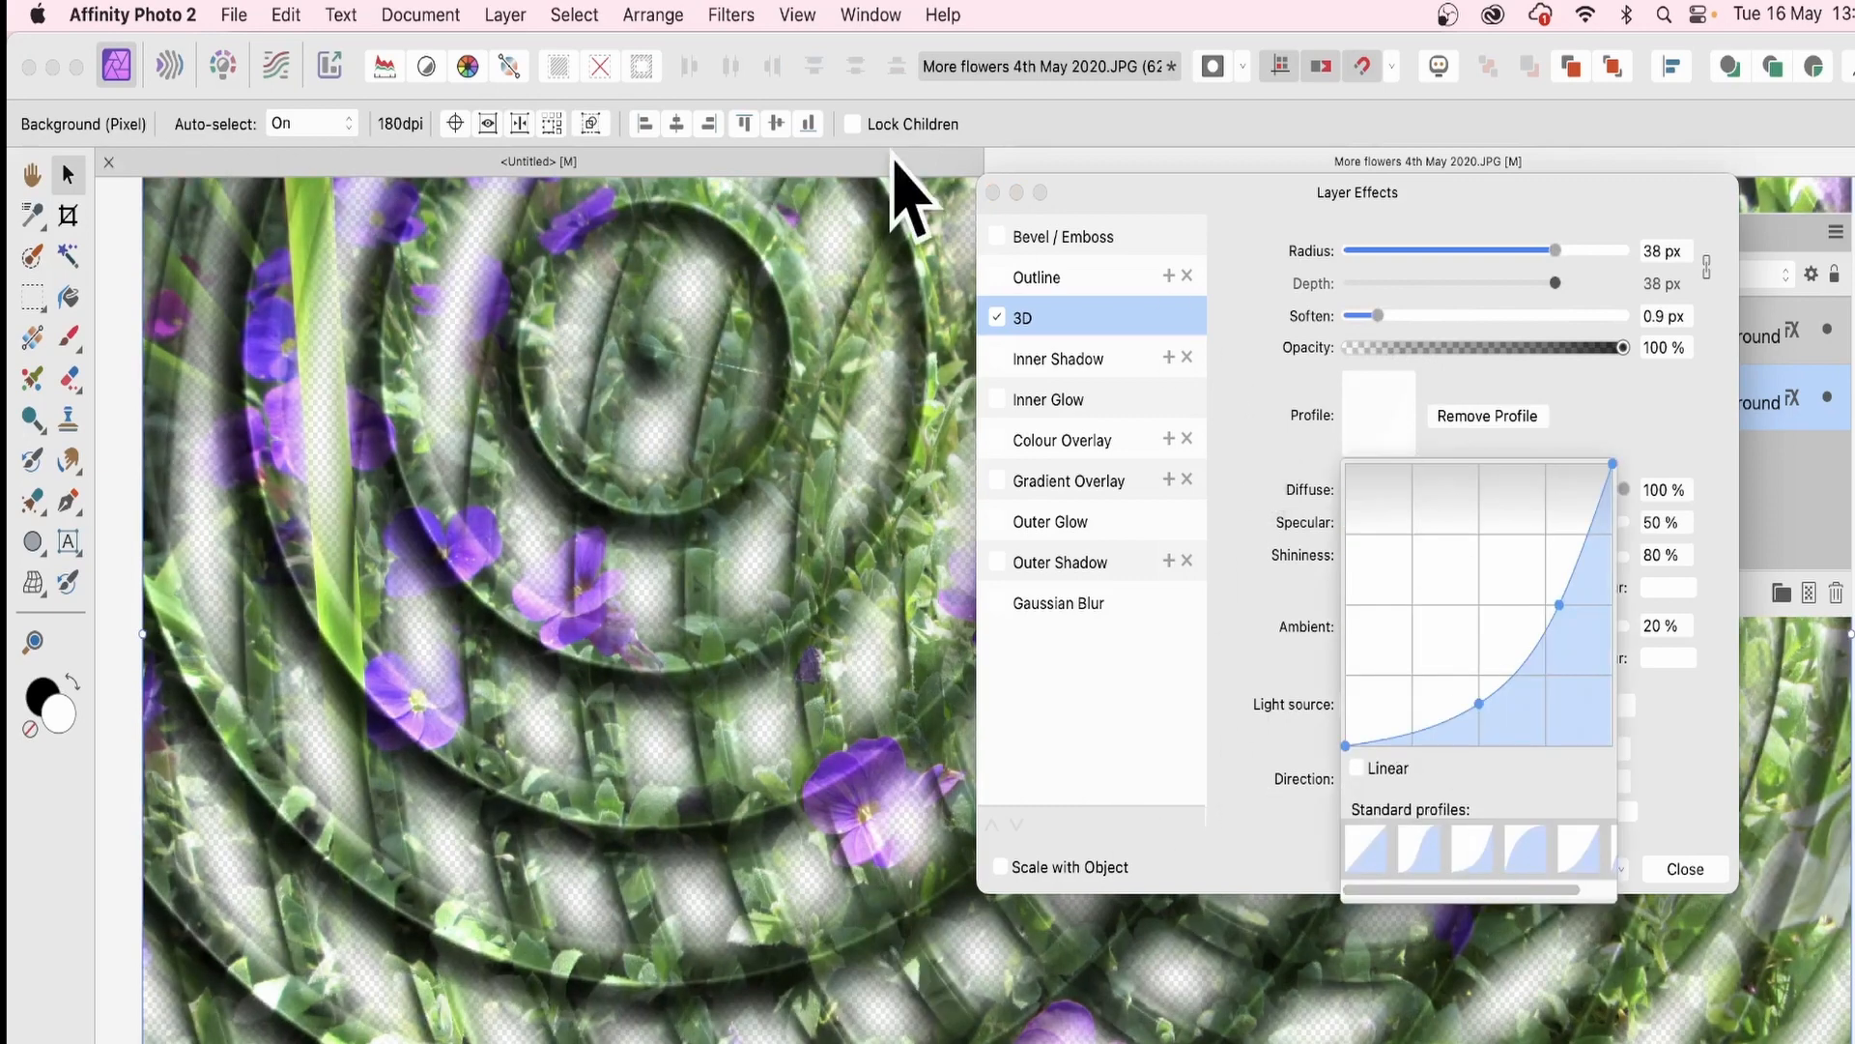
{"action": "left_click", "coordinate": [992, 192]}
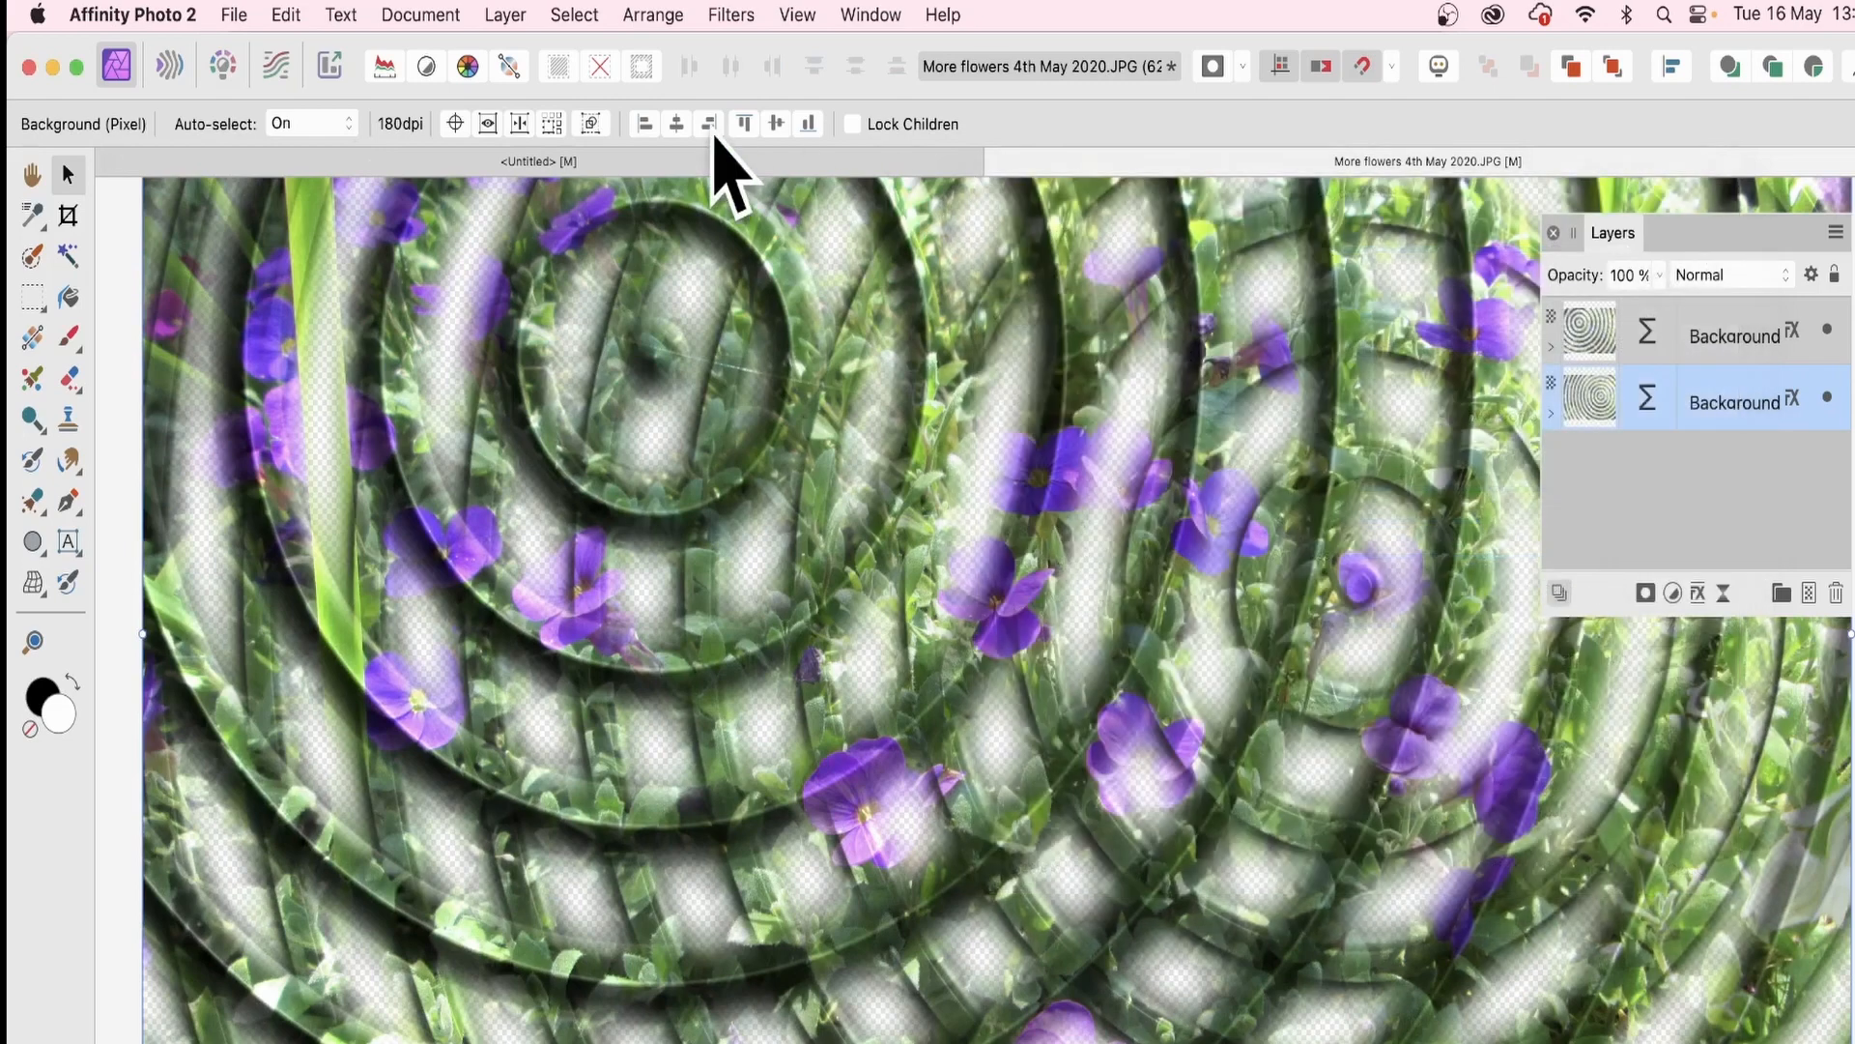
Review the upper layer's live procedural texture equation and inputs, leaving the settings as they are
{"action": "left_click", "coordinate": [1648, 333]}
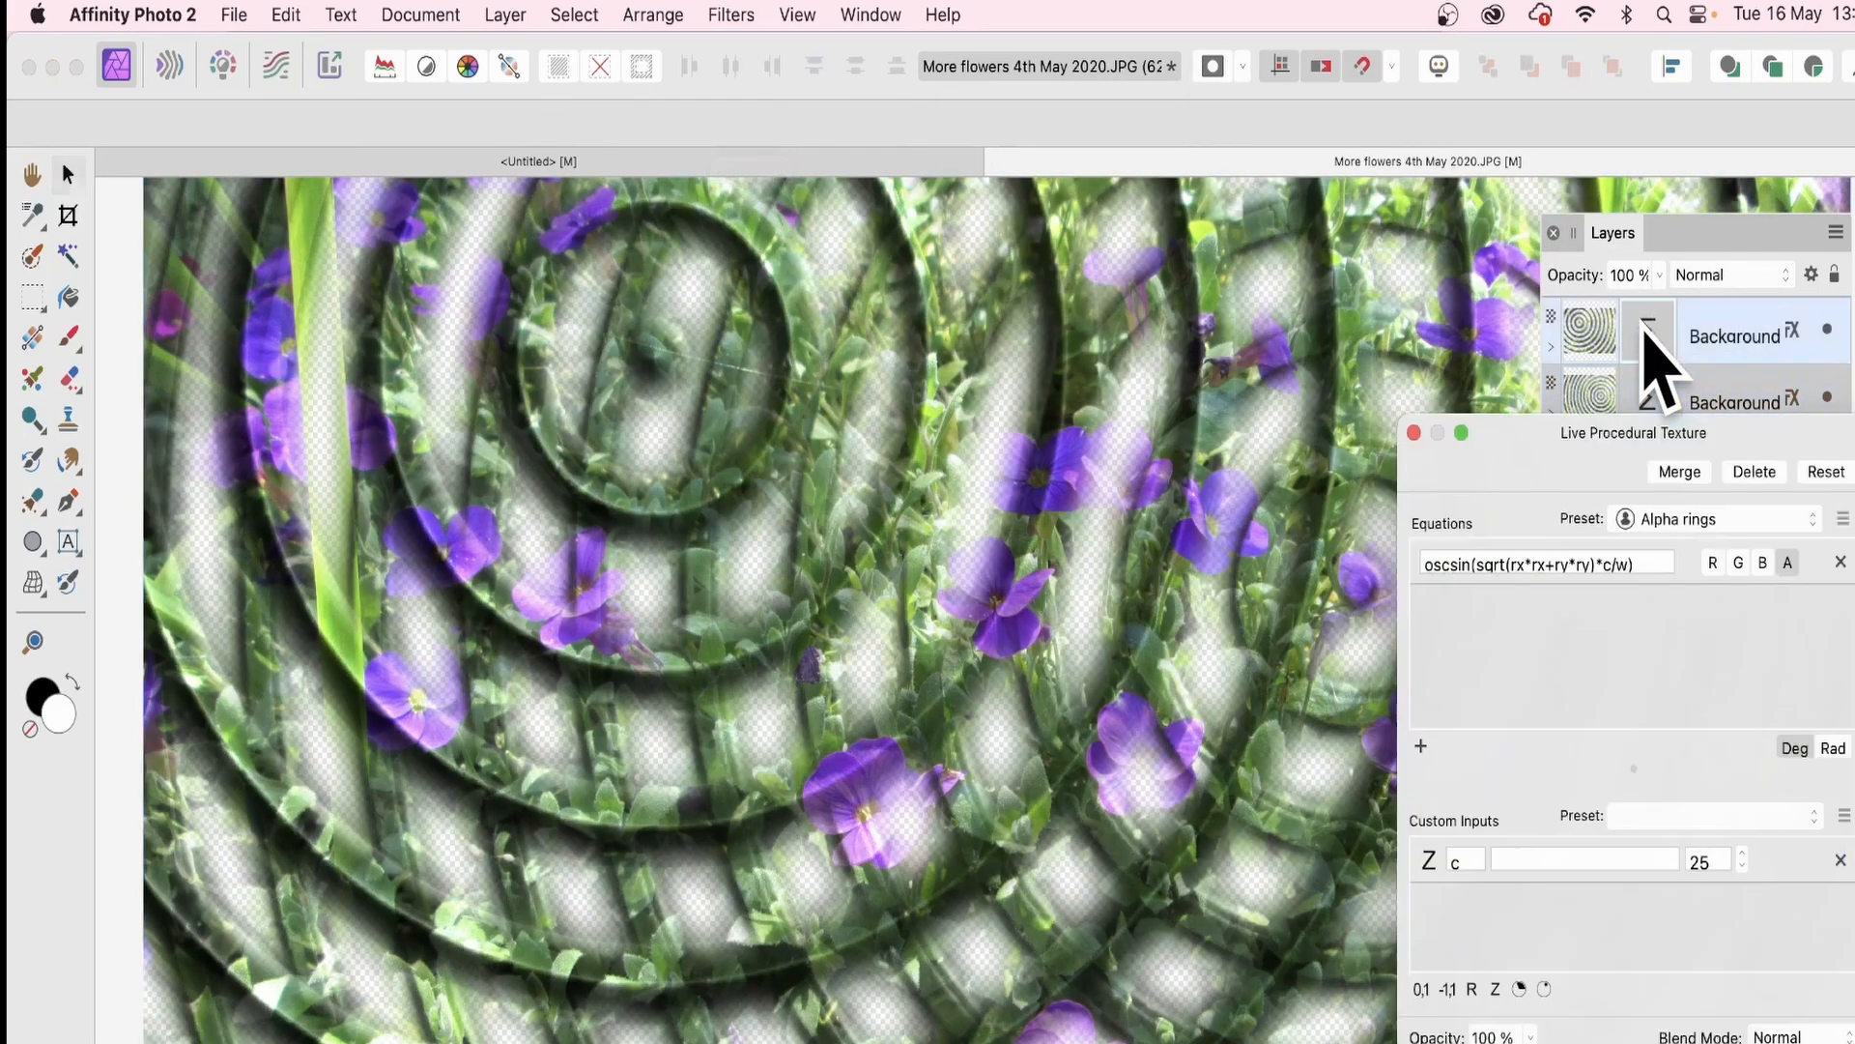
{"action": "left_click_drag", "start_coordinate": [1633, 446], "coordinate": [1039, 377]}
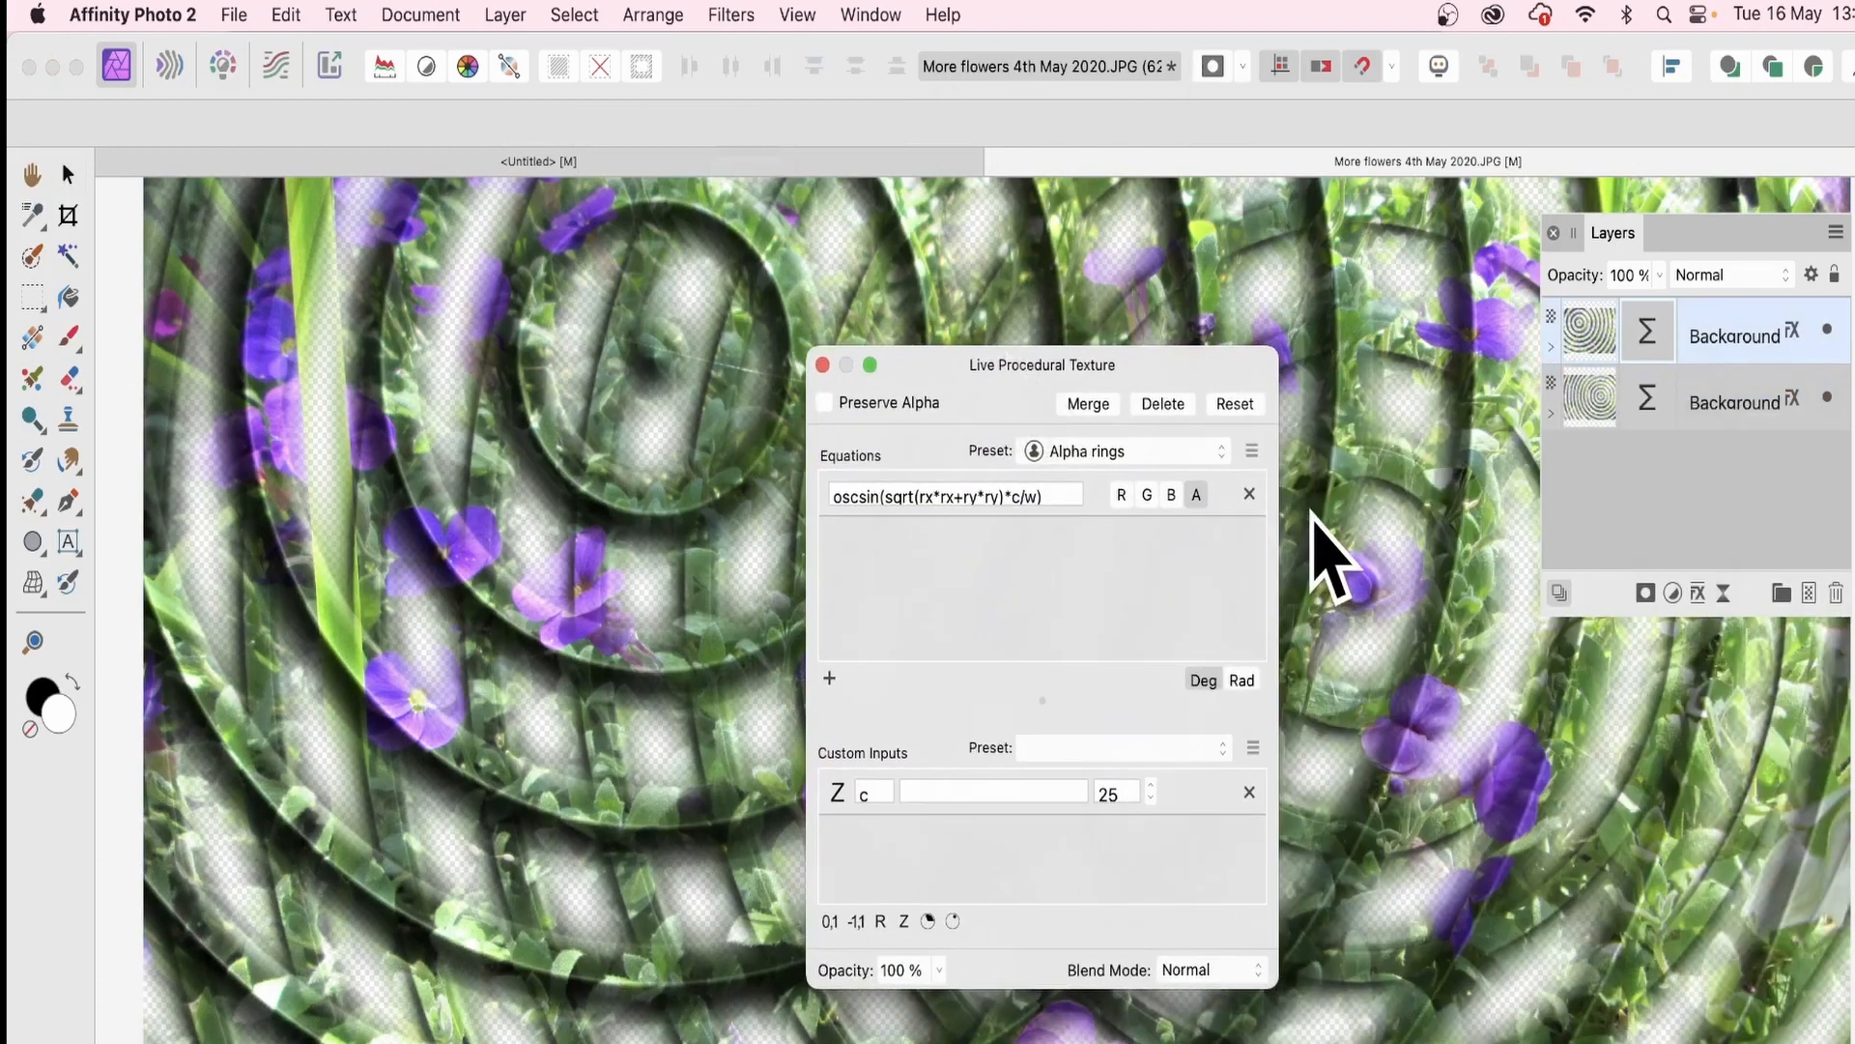
{"action": "left_click", "coordinate": [822, 364]}
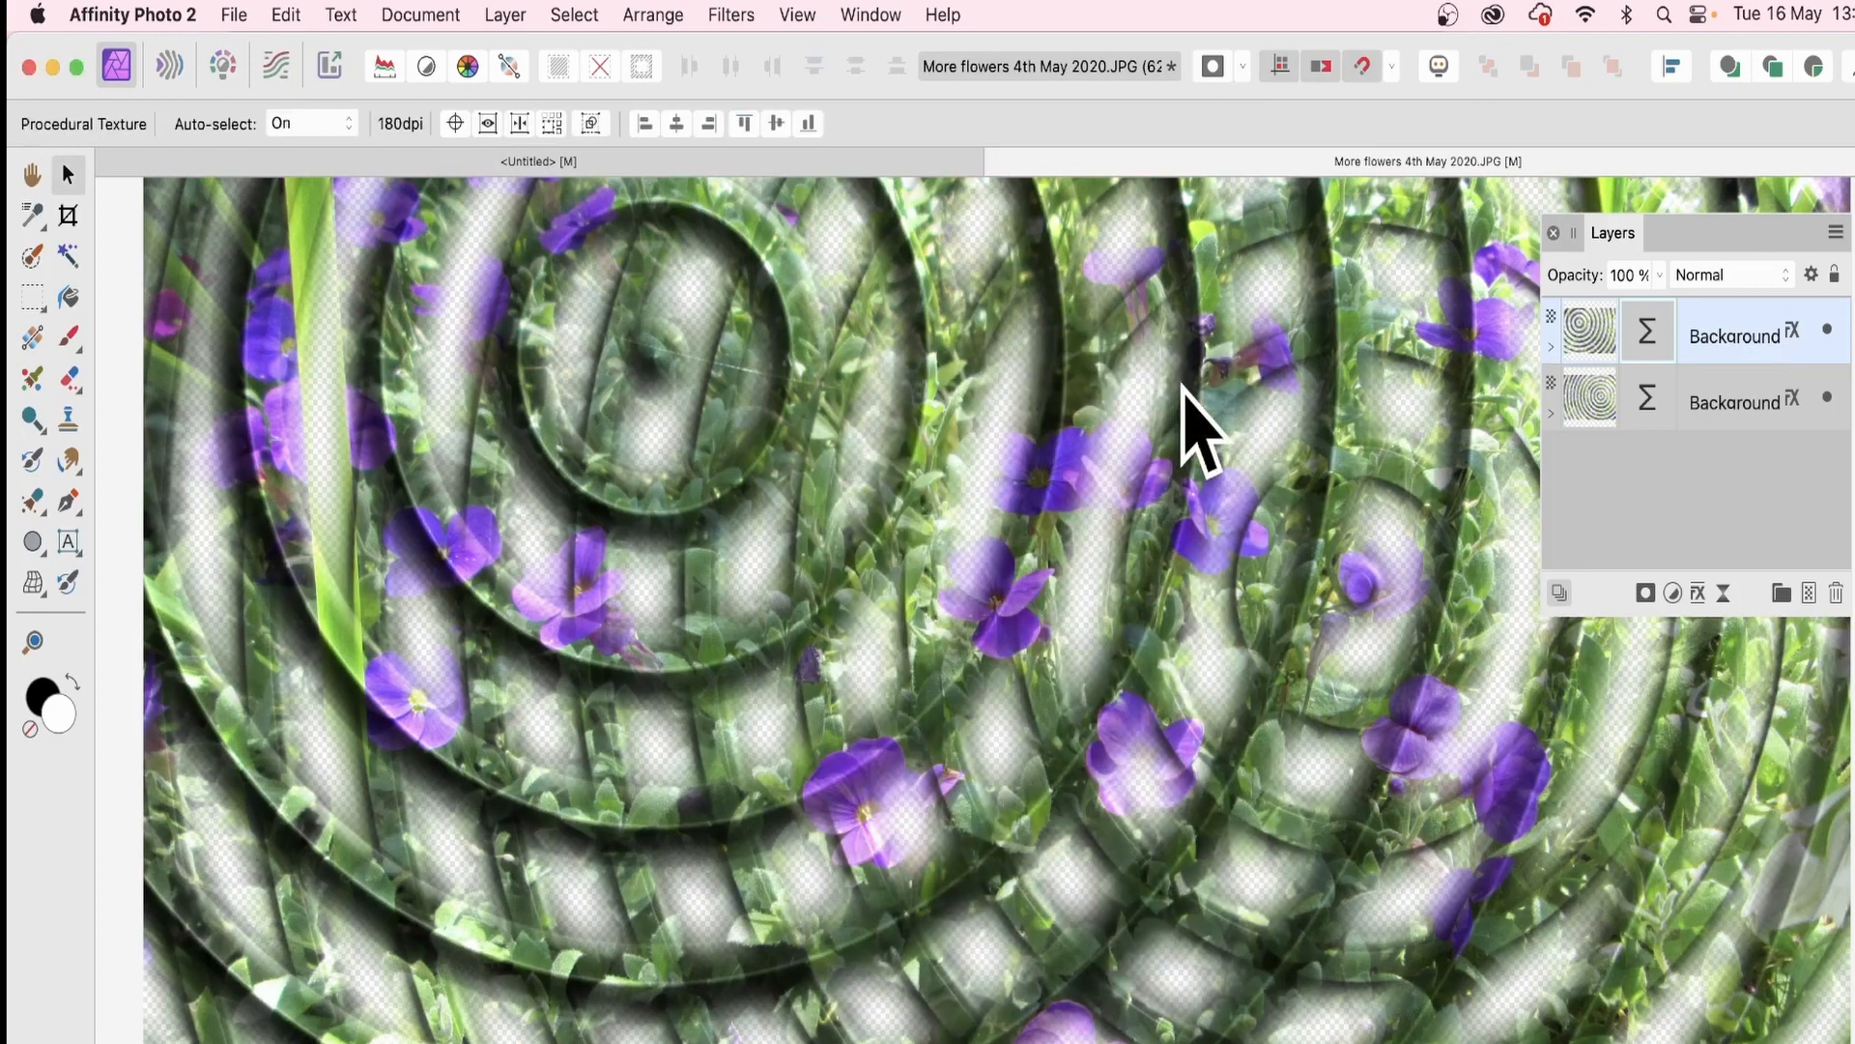
Merge the two visible Background layers into a new pixel layer with Merge Visible and hide both originals
{"action": "left_click", "coordinate": [1743, 408]}
{"action": "left_click", "coordinate": [1722, 336]}
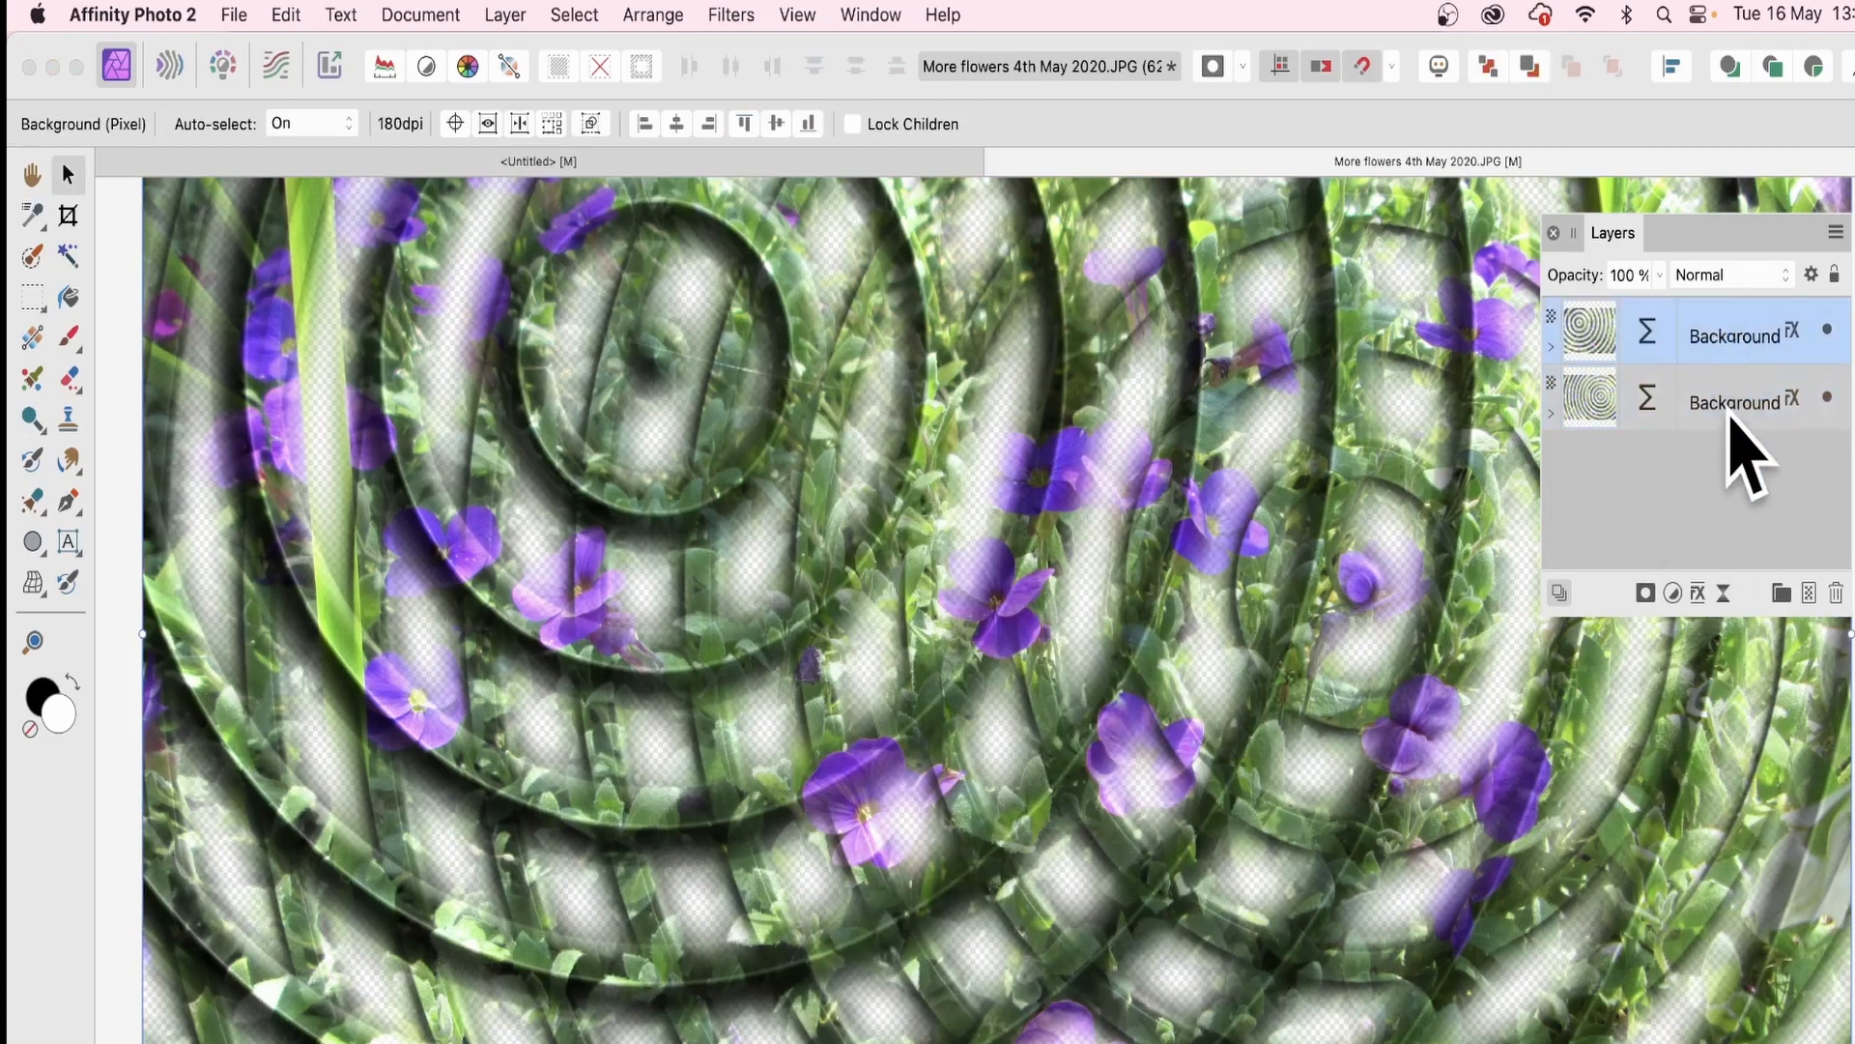
{"action": "left_click", "coordinate": [1728, 406], "text": "shift"}
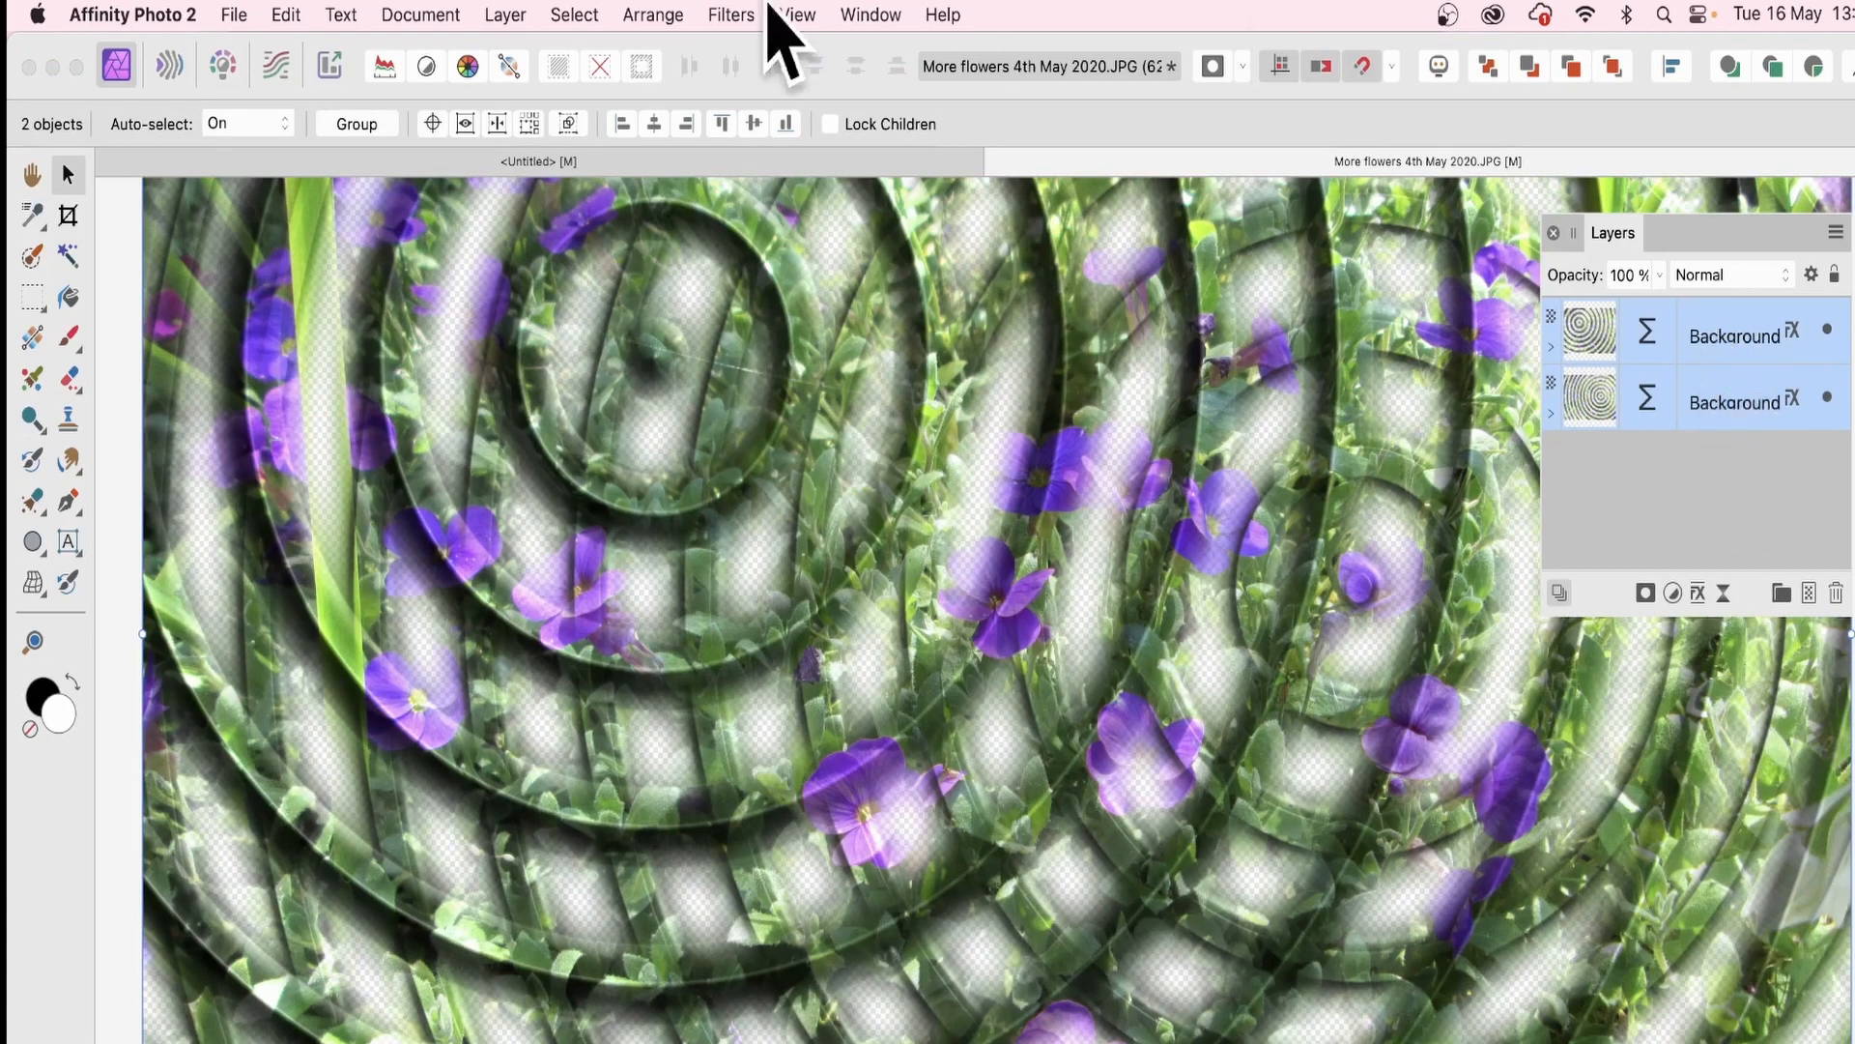
{"action": "left_click", "coordinate": [493, 12]}
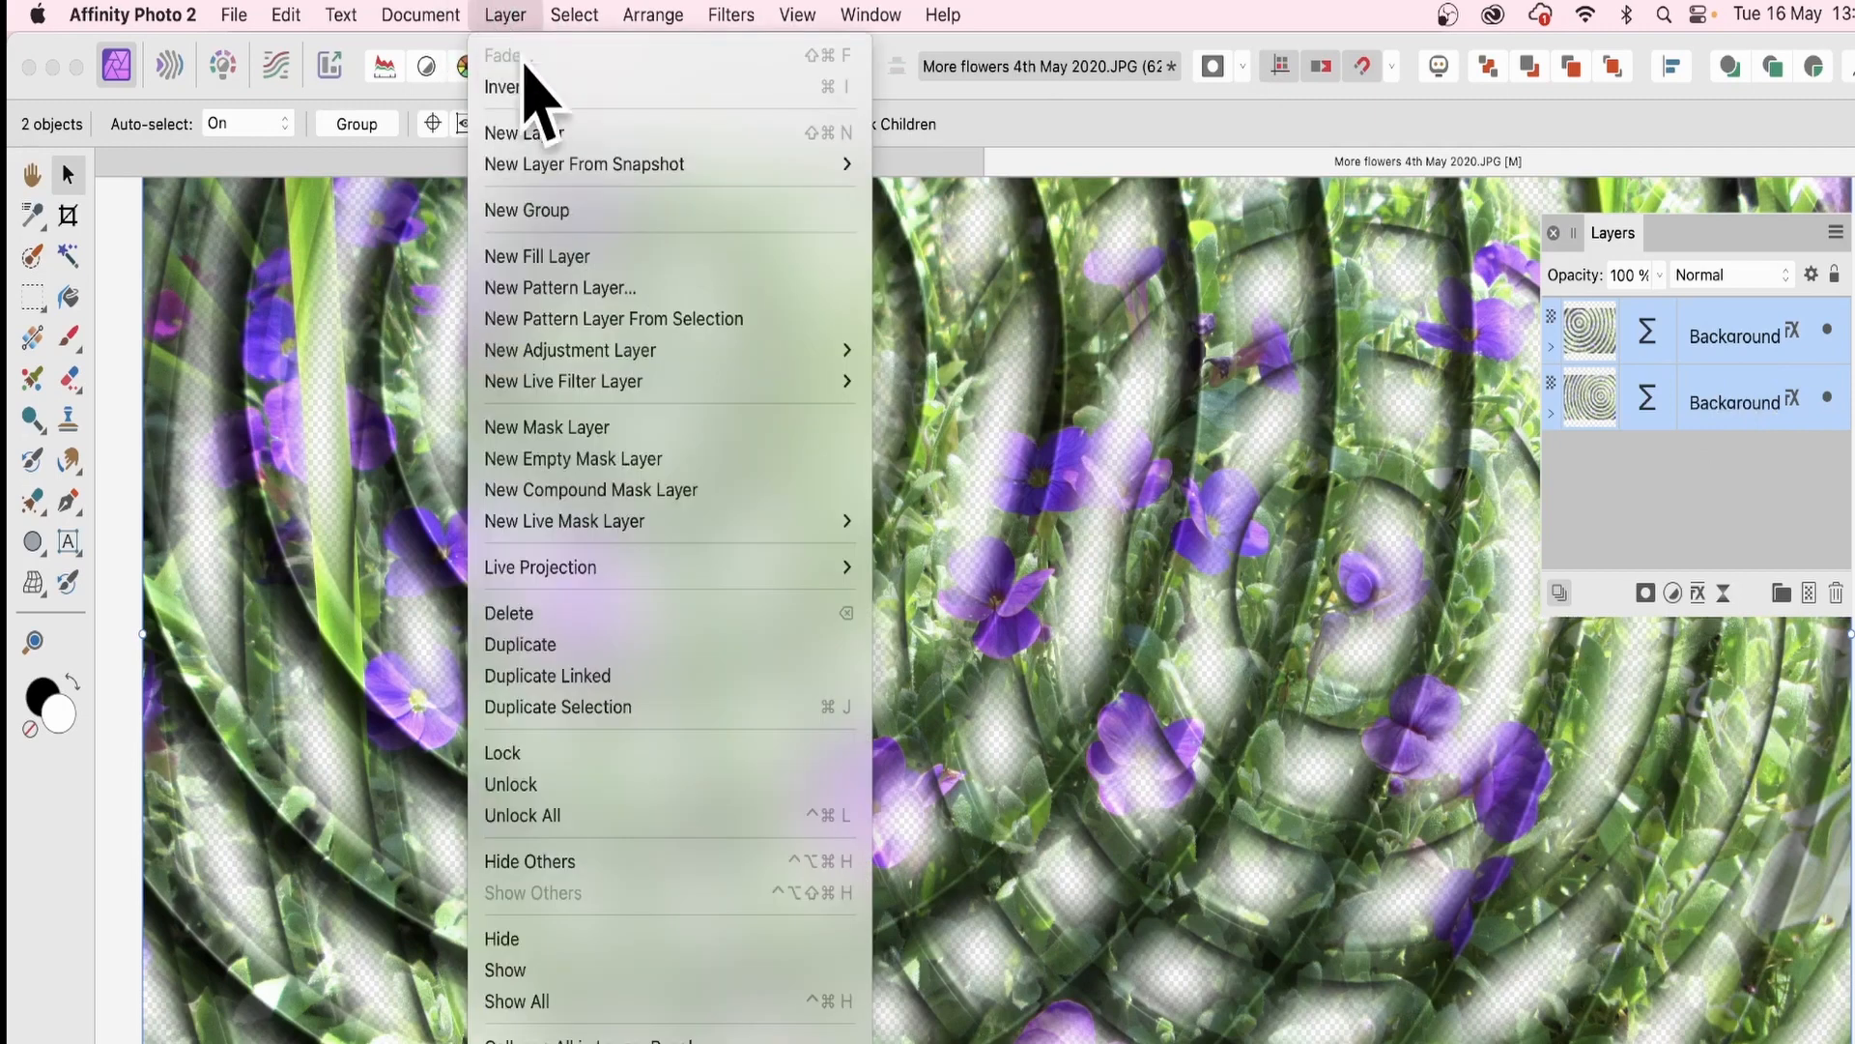
{"action": "scroll", "coordinate": [642, 869], "scroll_direction": "down", "scroll_amount": 5}
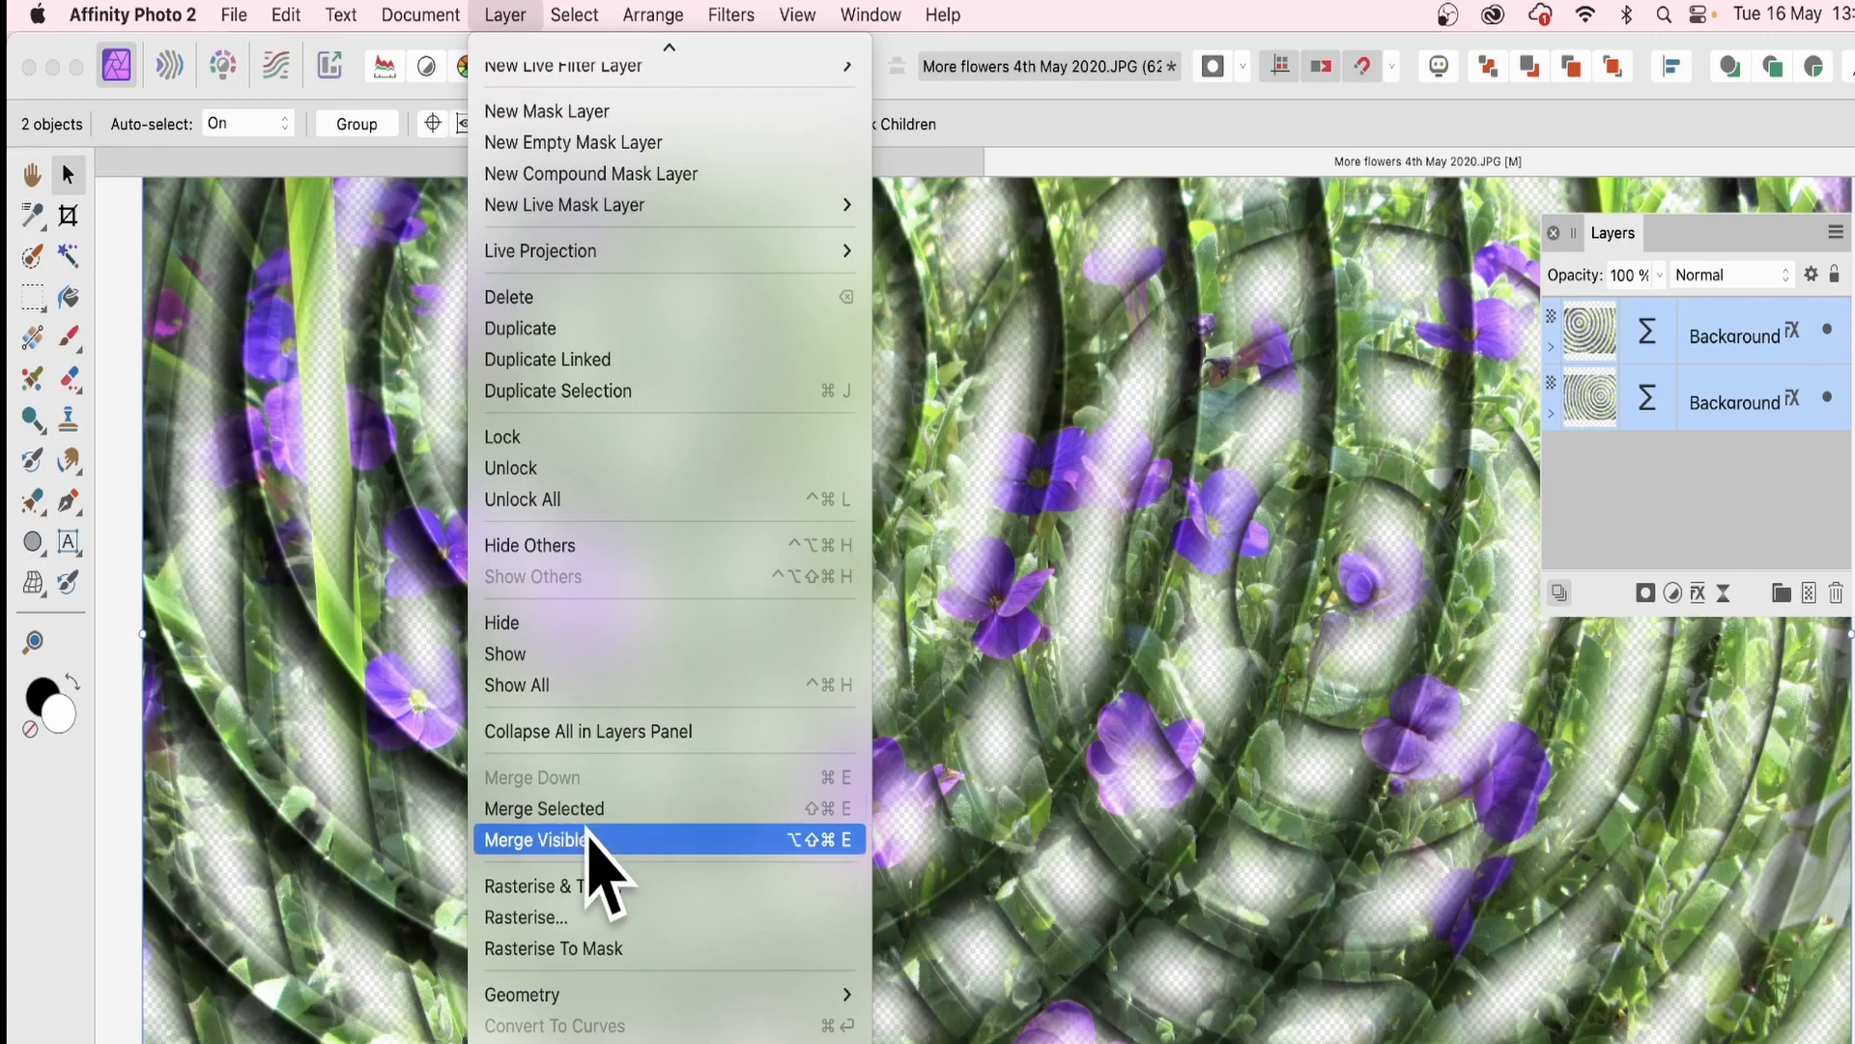
{"action": "left_click", "coordinate": [586, 837]}
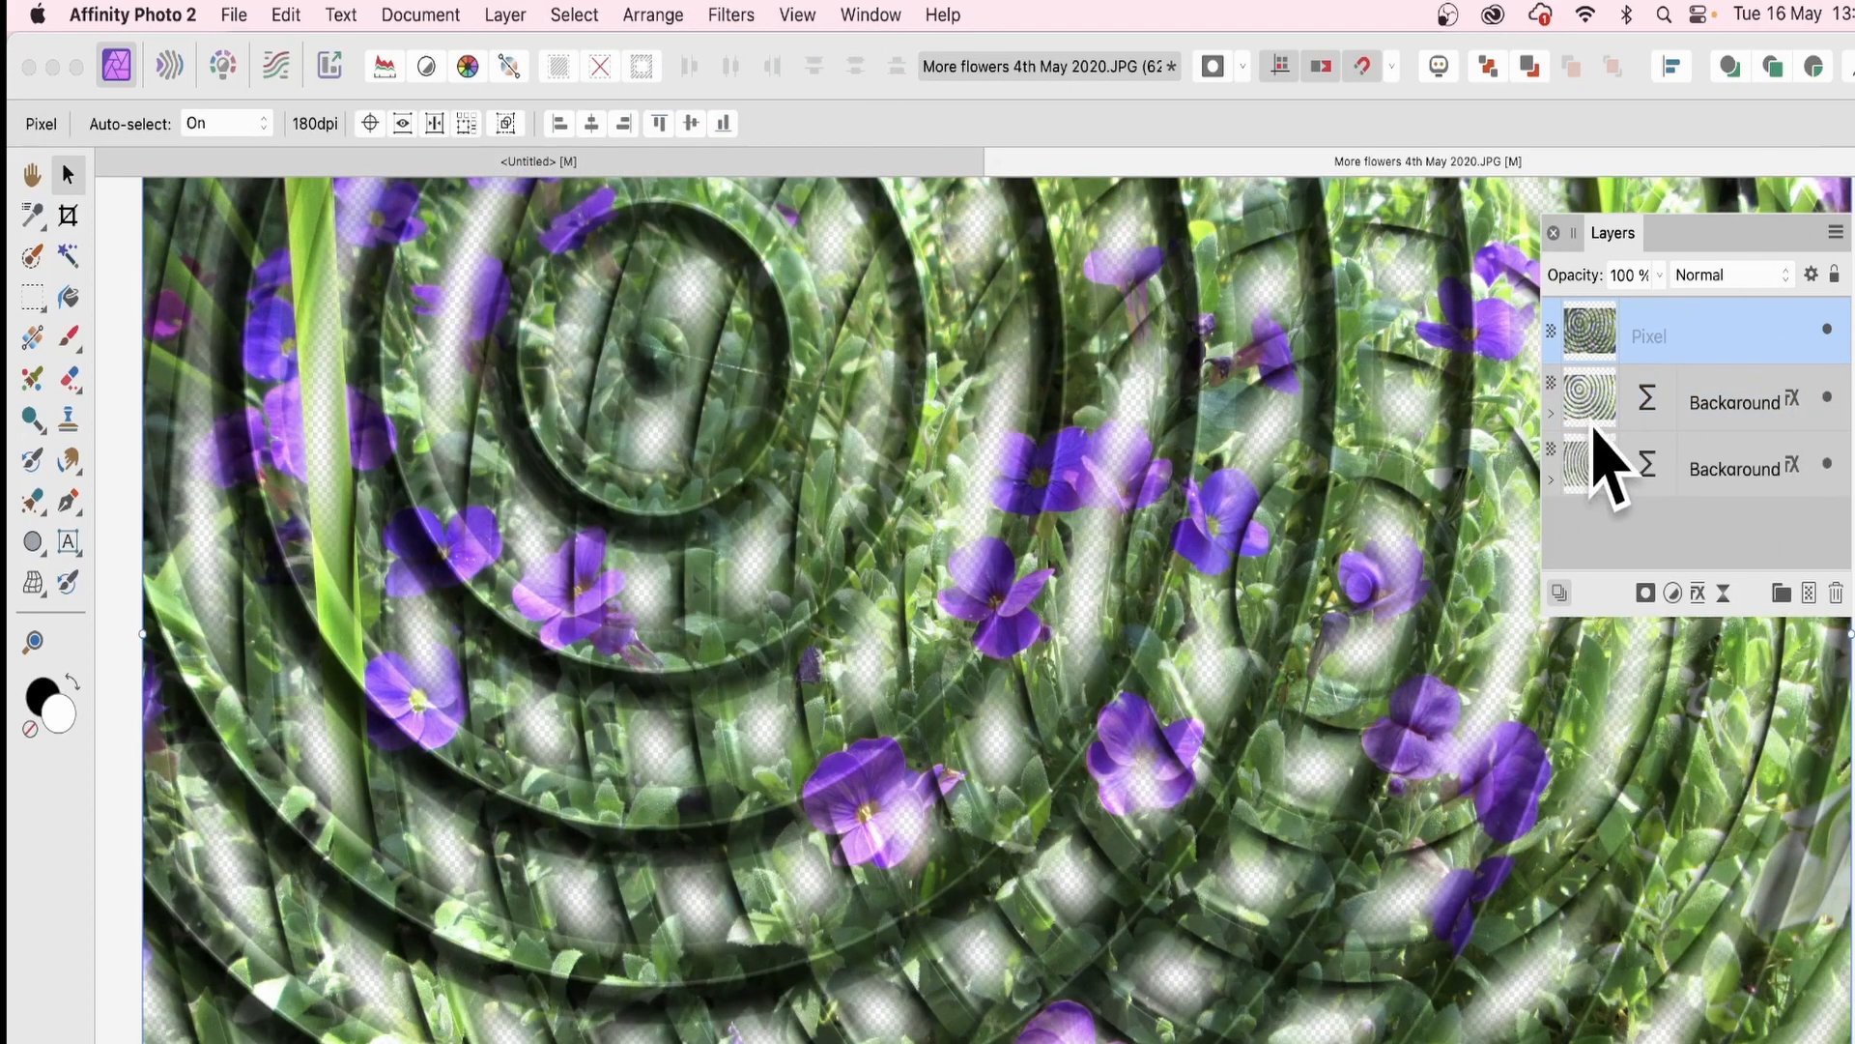
{"action": "left_click", "coordinate": [1826, 396]}
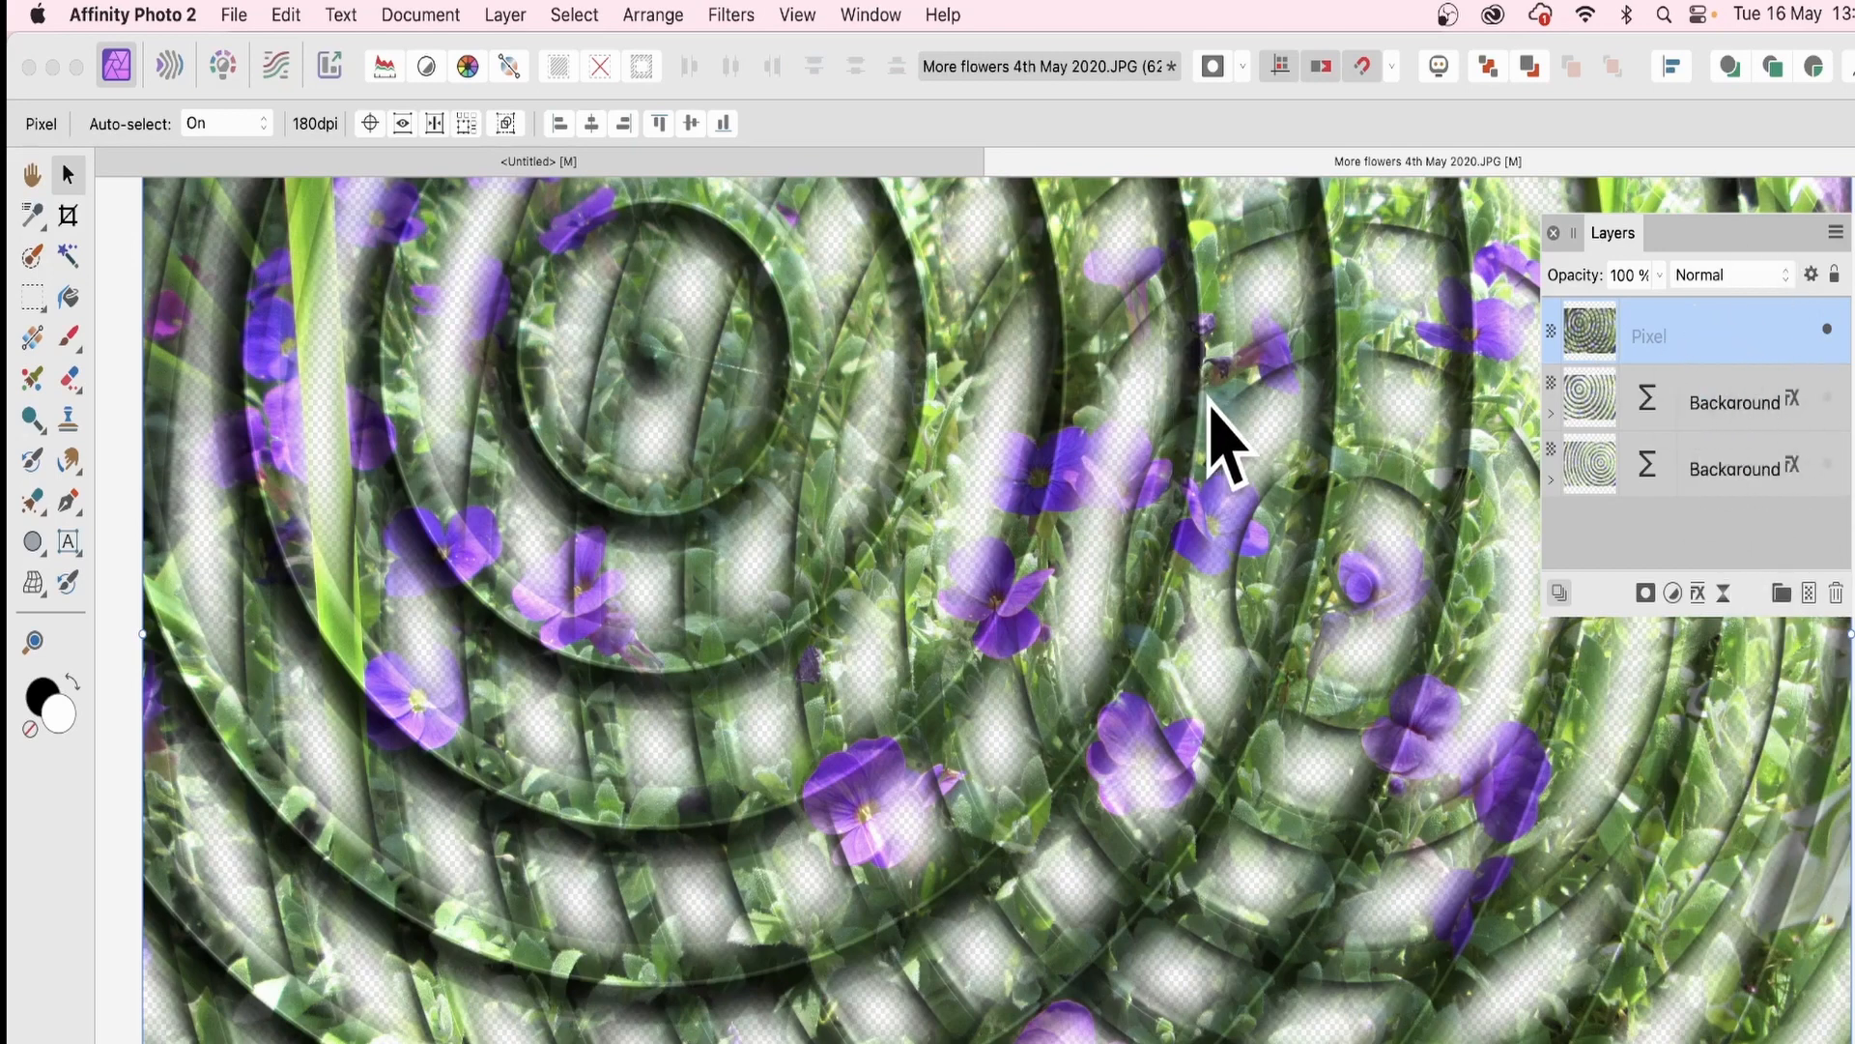
Add a 3D effect to the merged Pixel layer with radius 28.4 px, Soften 1.6 px, light azimuth 140.8° and elevation 45.4°
{"action": "left_click", "coordinate": [1699, 595]}
{"action": "left_click_drag", "start_coordinate": [994, 187], "coordinate": [900, 186]}
{"action": "left_click", "coordinate": [785, 317]}
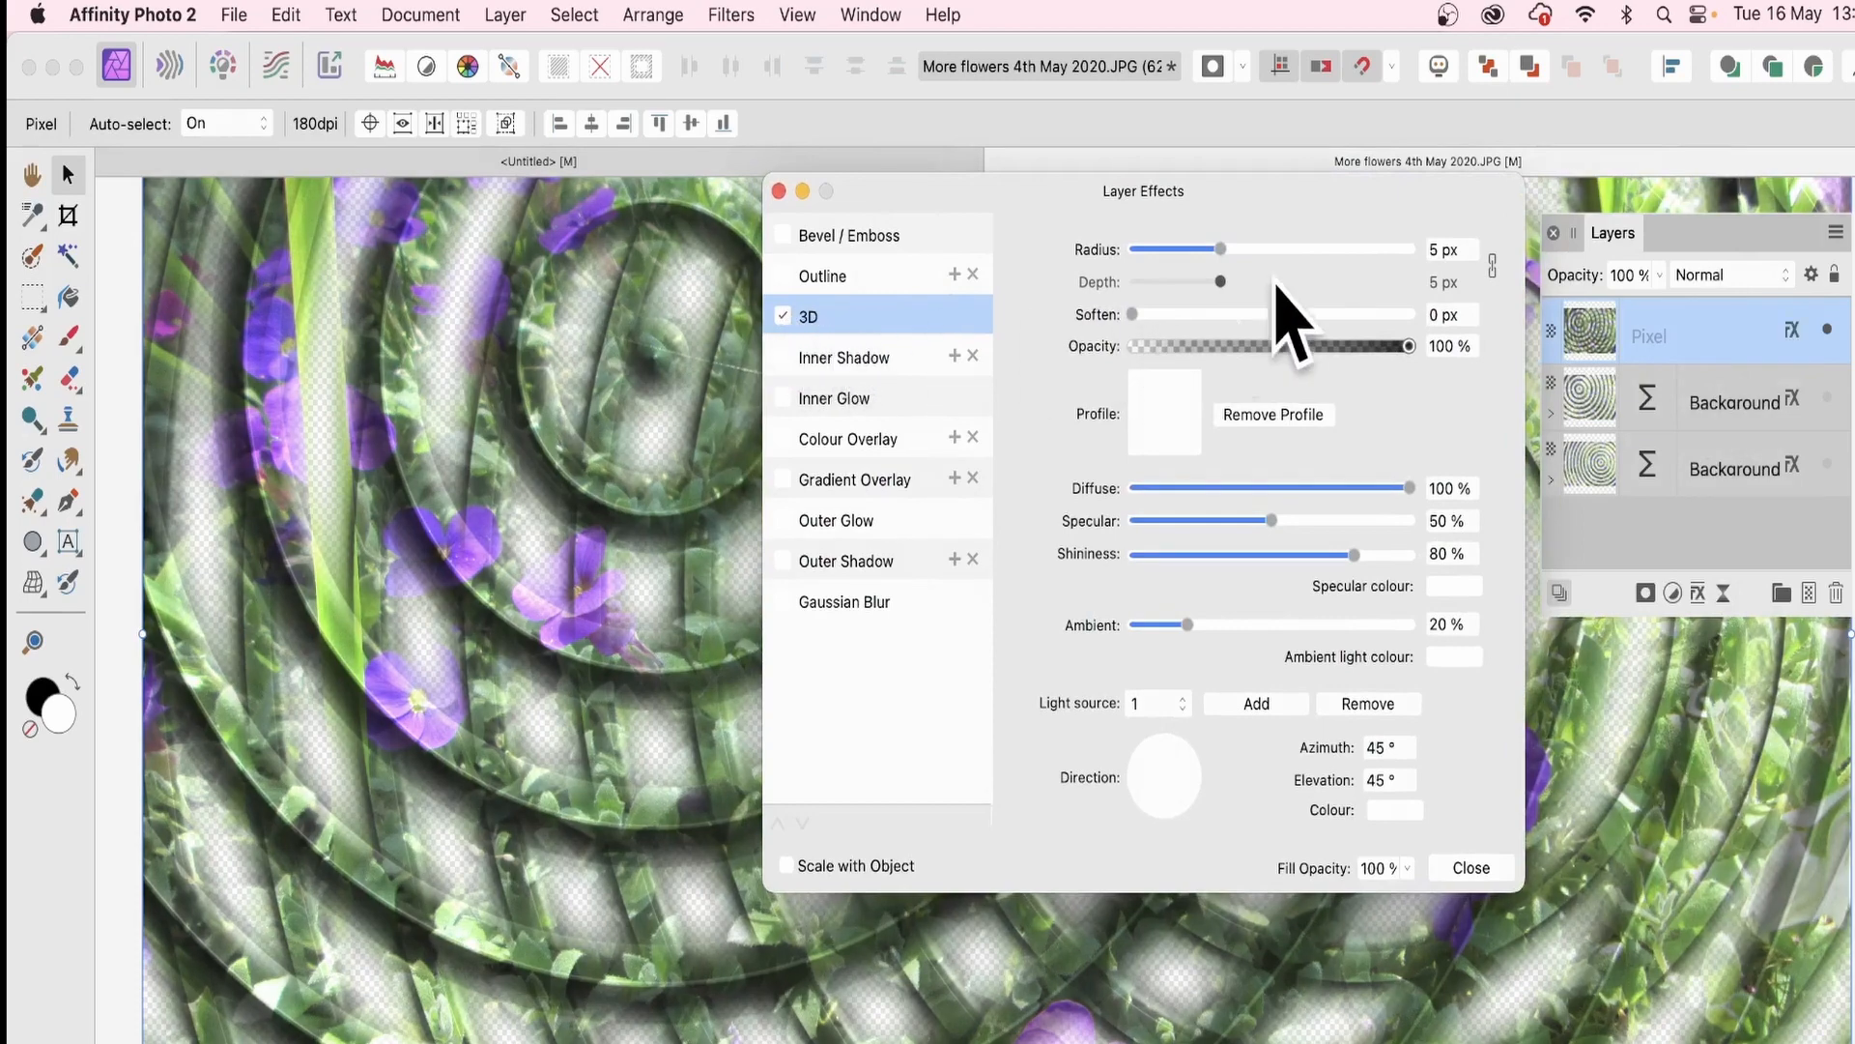
{"action": "mouse_move", "coordinate": [1238, 251]}
{"action": "left_mouse_down"}
{"action": "mouse_move", "coordinate": [1343, 251]}
{"action": "mouse_move", "coordinate": [1311, 251]}
{"action": "left_mouse_up"}
{"action": "left_click_drag", "start_coordinate": [1134, 315], "coordinate": [1172, 373]}
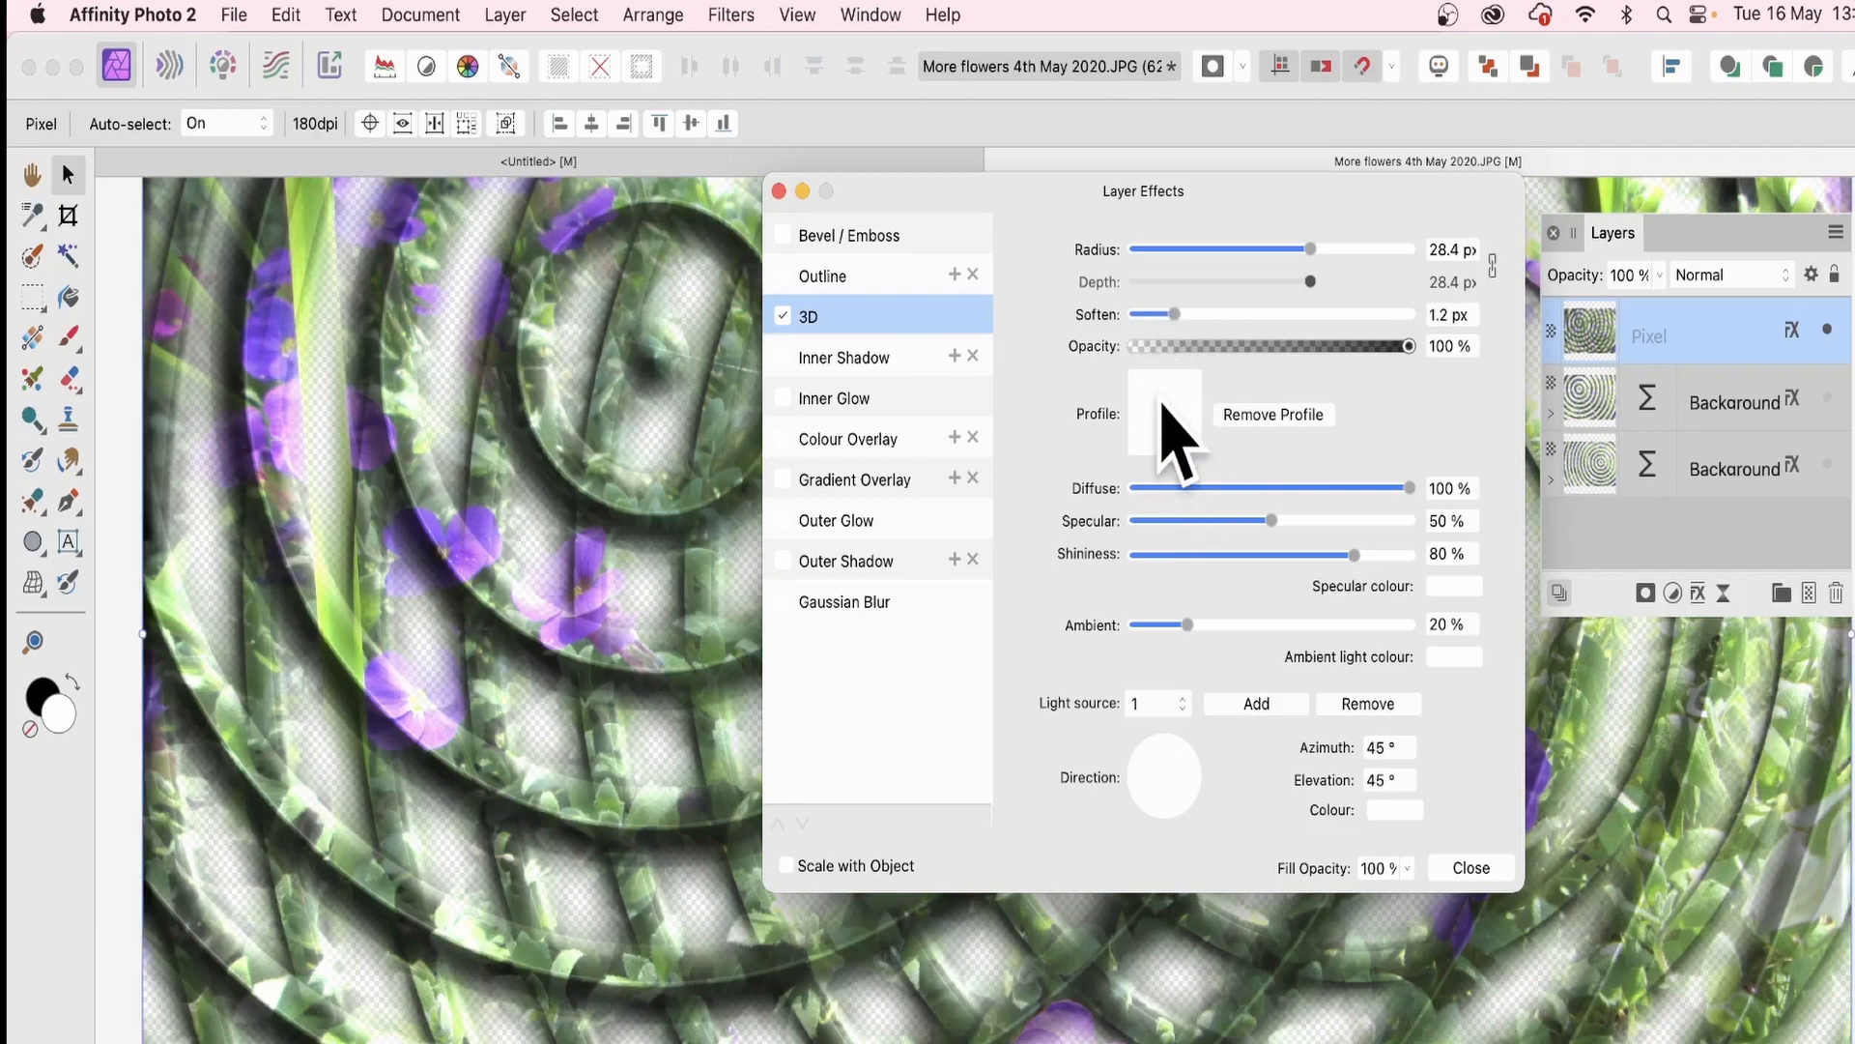
{"action": "mouse_move", "coordinate": [1173, 779]}
{"action": "left_mouse_down"}
{"action": "mouse_move", "coordinate": [1185, 812]}
{"action": "mouse_move", "coordinate": [1149, 759]}
{"action": "mouse_move", "coordinate": [1160, 781]}
{"action": "left_mouse_up"}
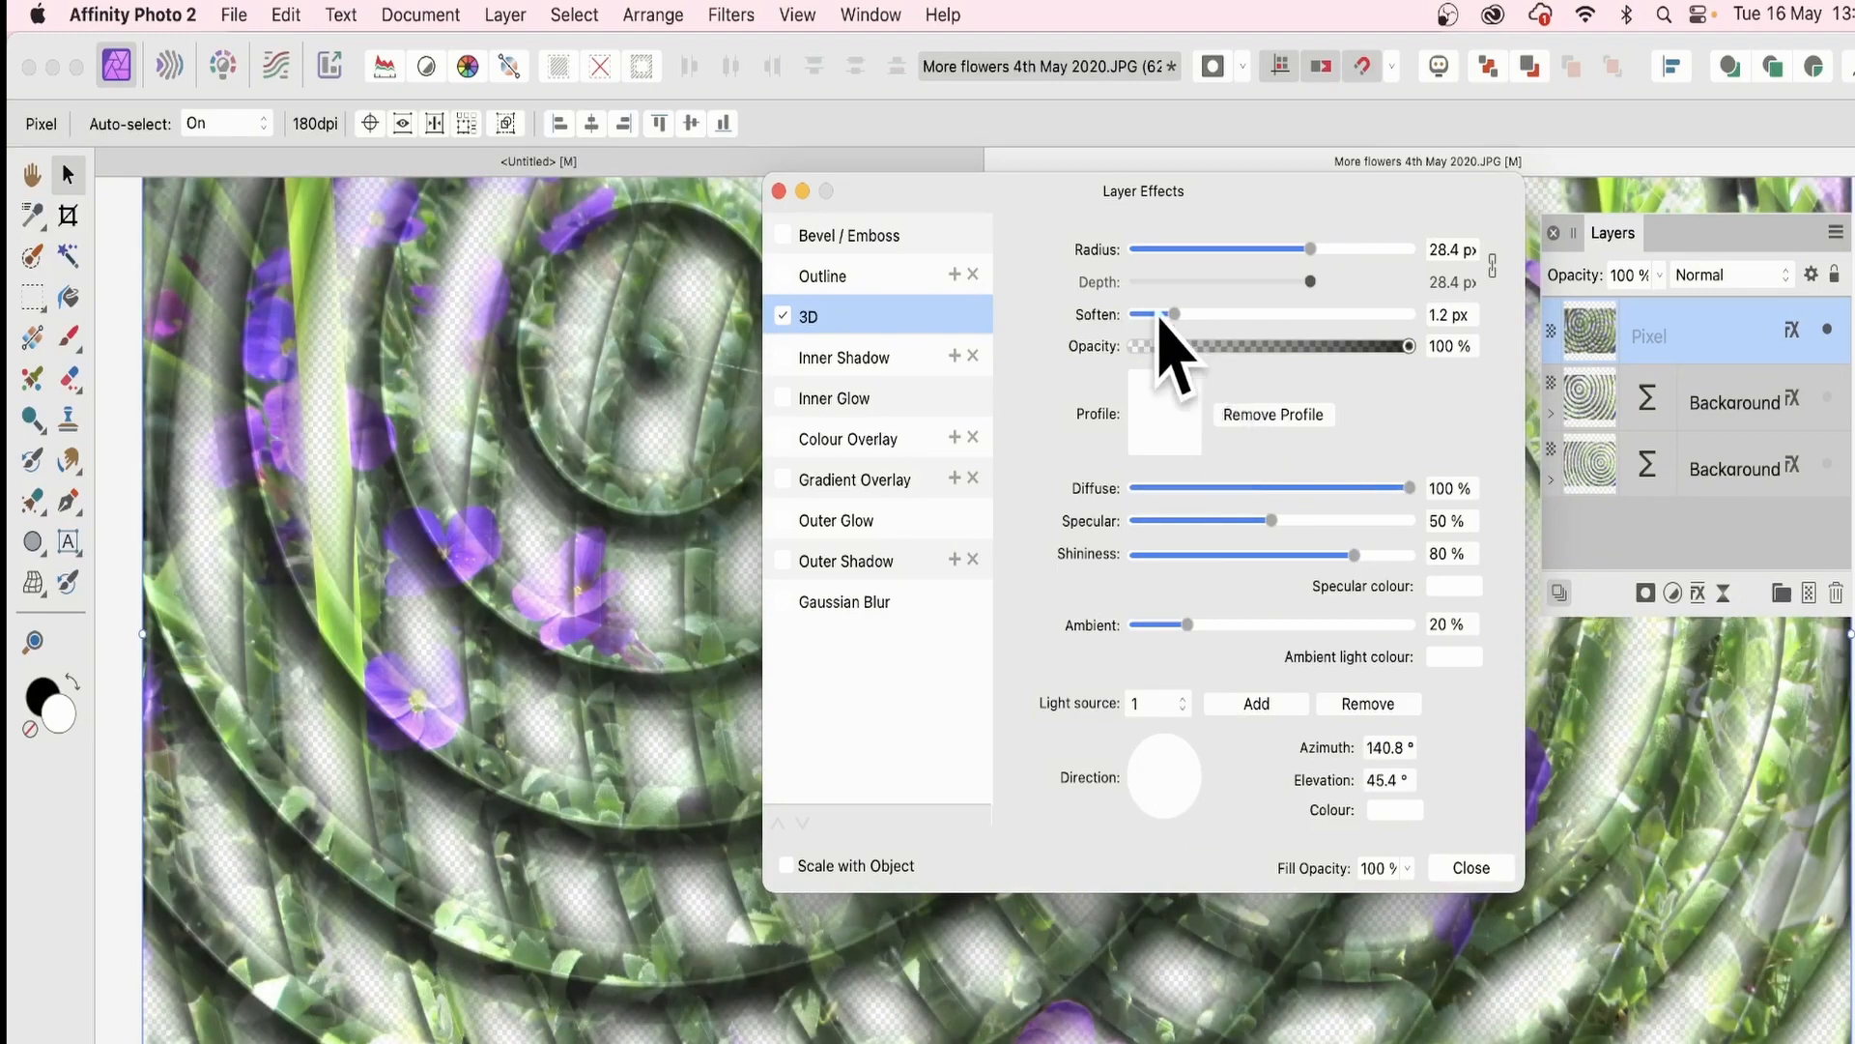
{"action": "left_click_drag", "start_coordinate": [1160, 319], "coordinate": [1189, 317]}
Try several standard profiles on the Pixel layer's 3D effect, choose the inward-curving third one and pull its lower middle point down
{"action": "left_click", "coordinate": [1183, 430]}
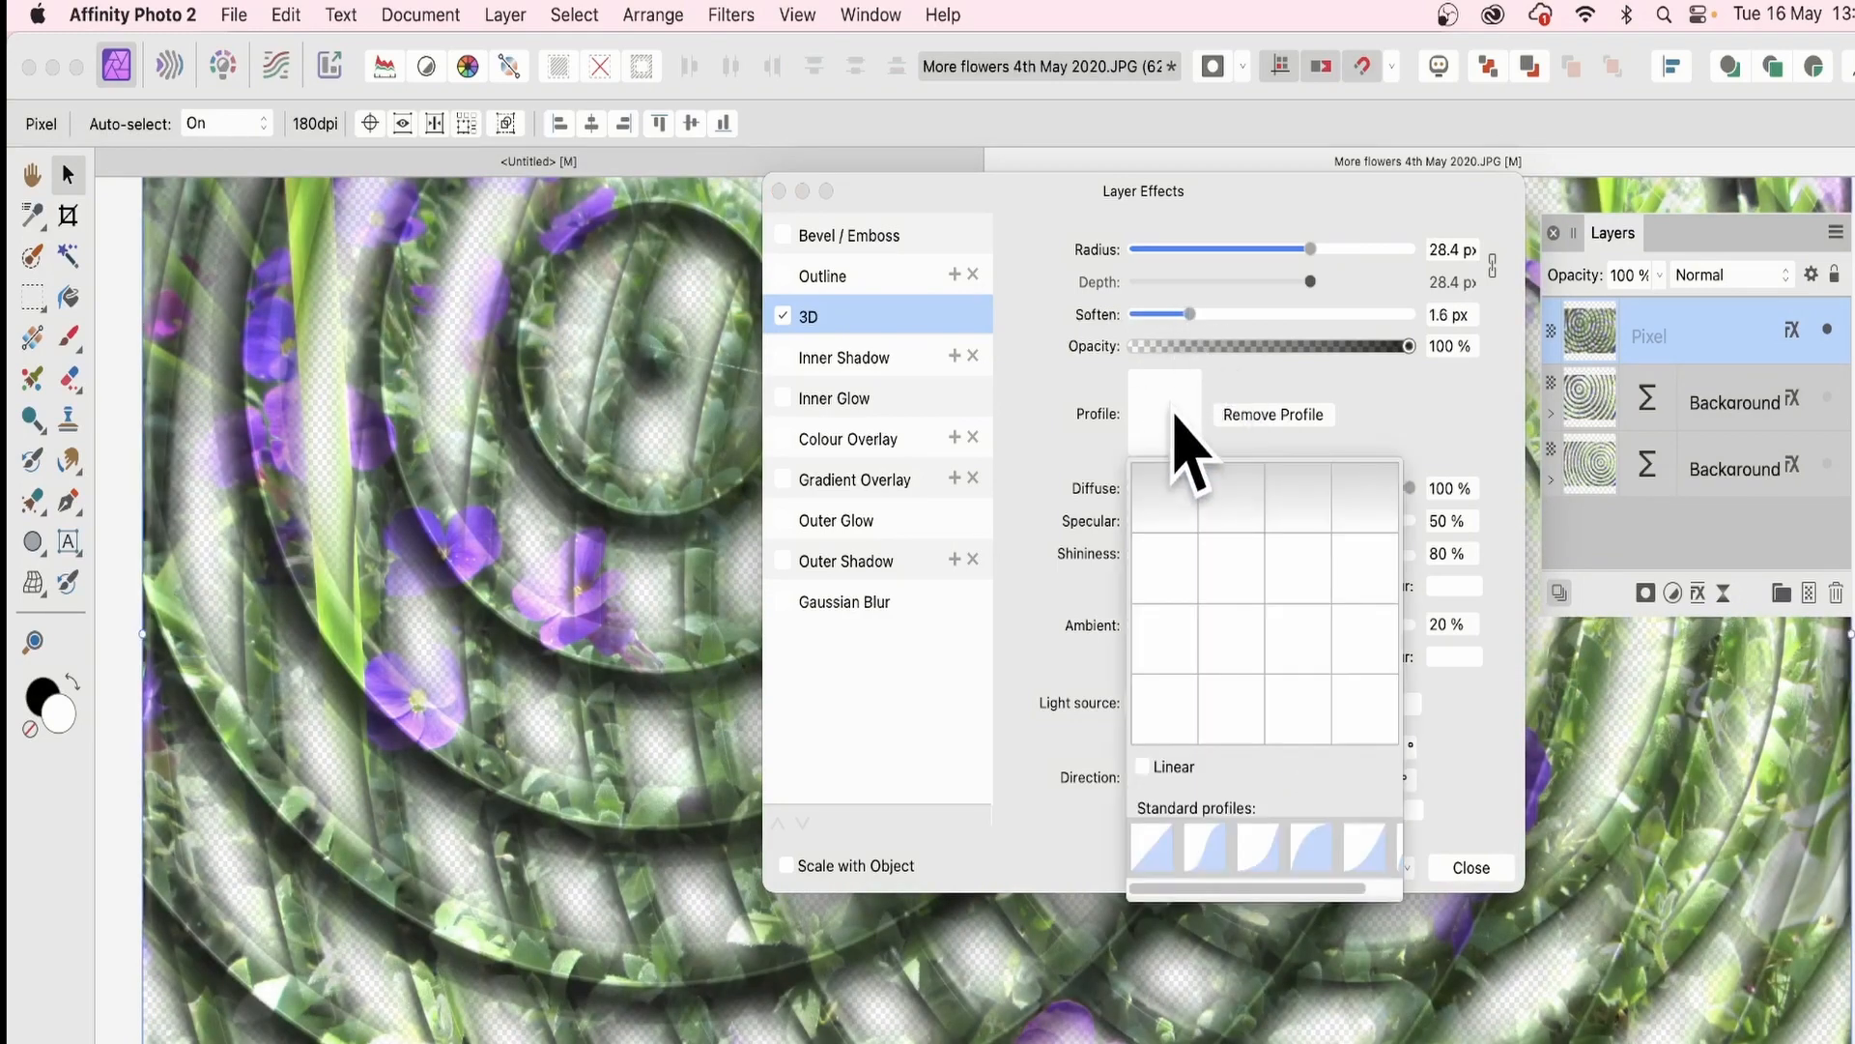
{"action": "left_click", "coordinate": [1222, 855]}
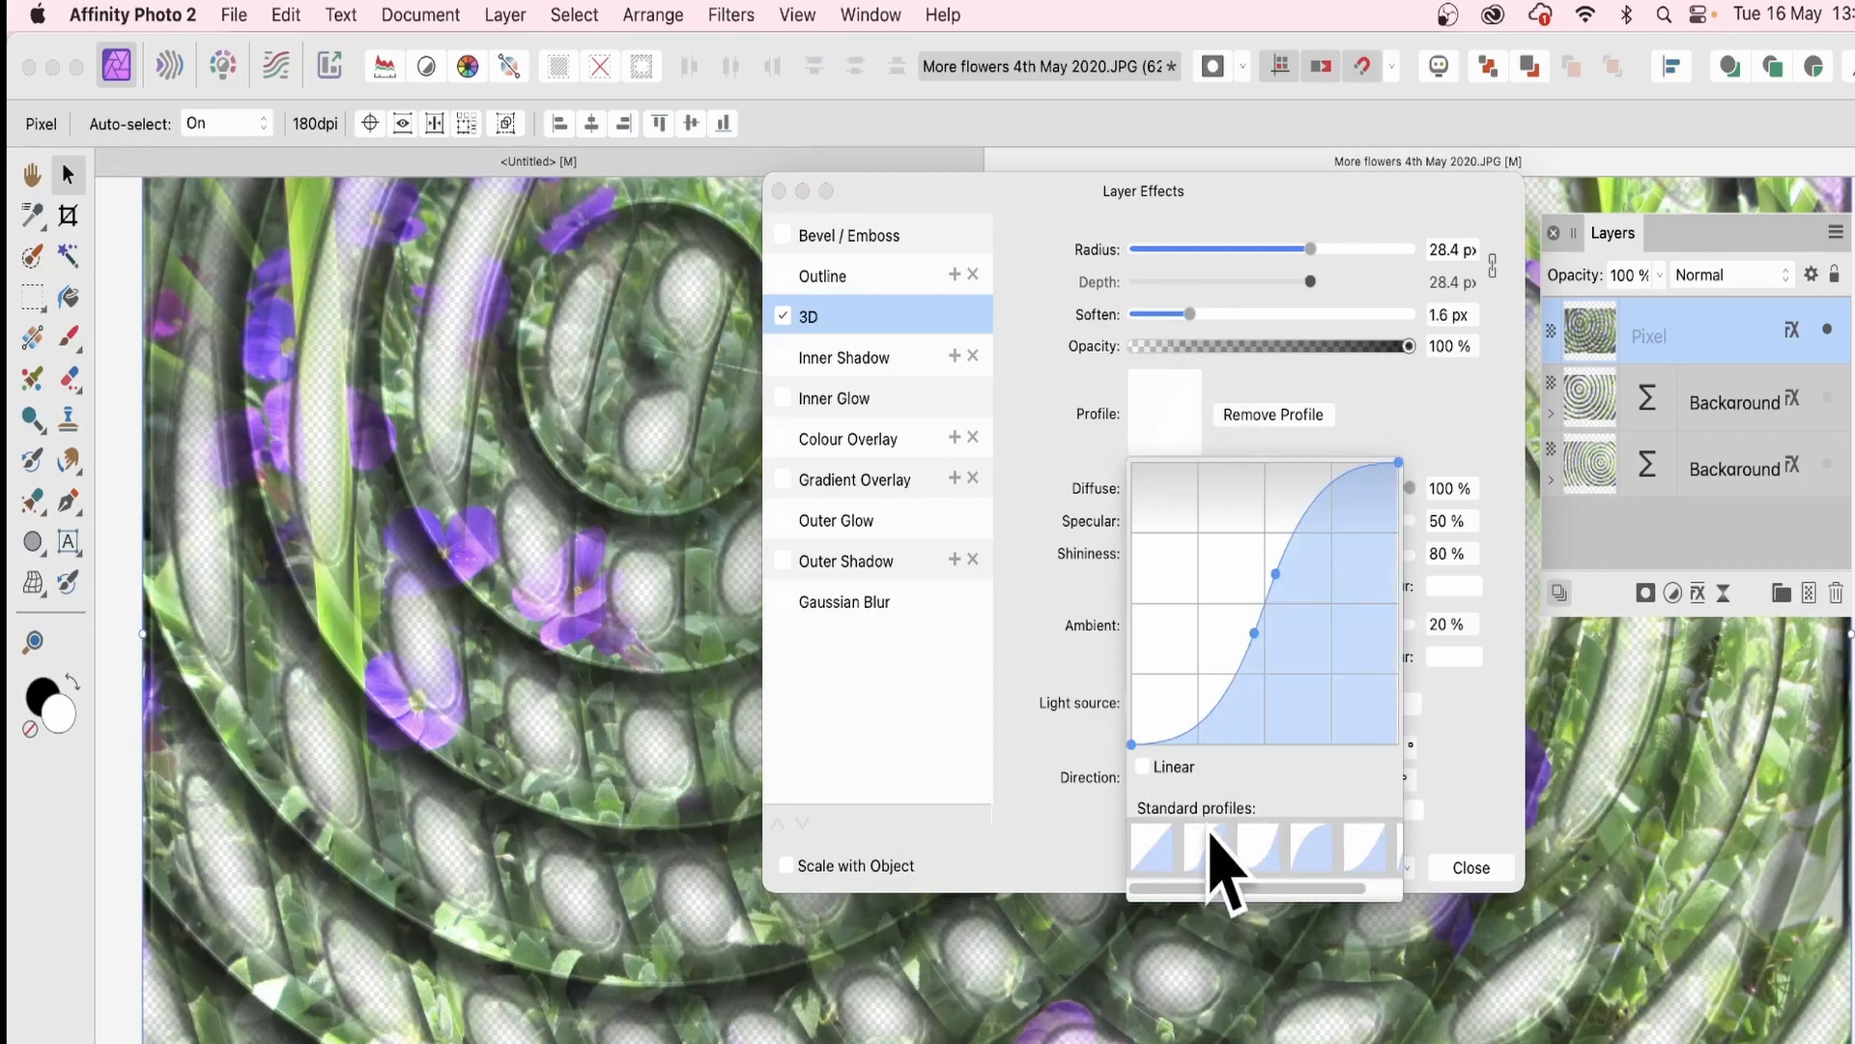
{"action": "left_click", "coordinate": [1270, 845]}
{"action": "left_click", "coordinate": [1316, 845]}
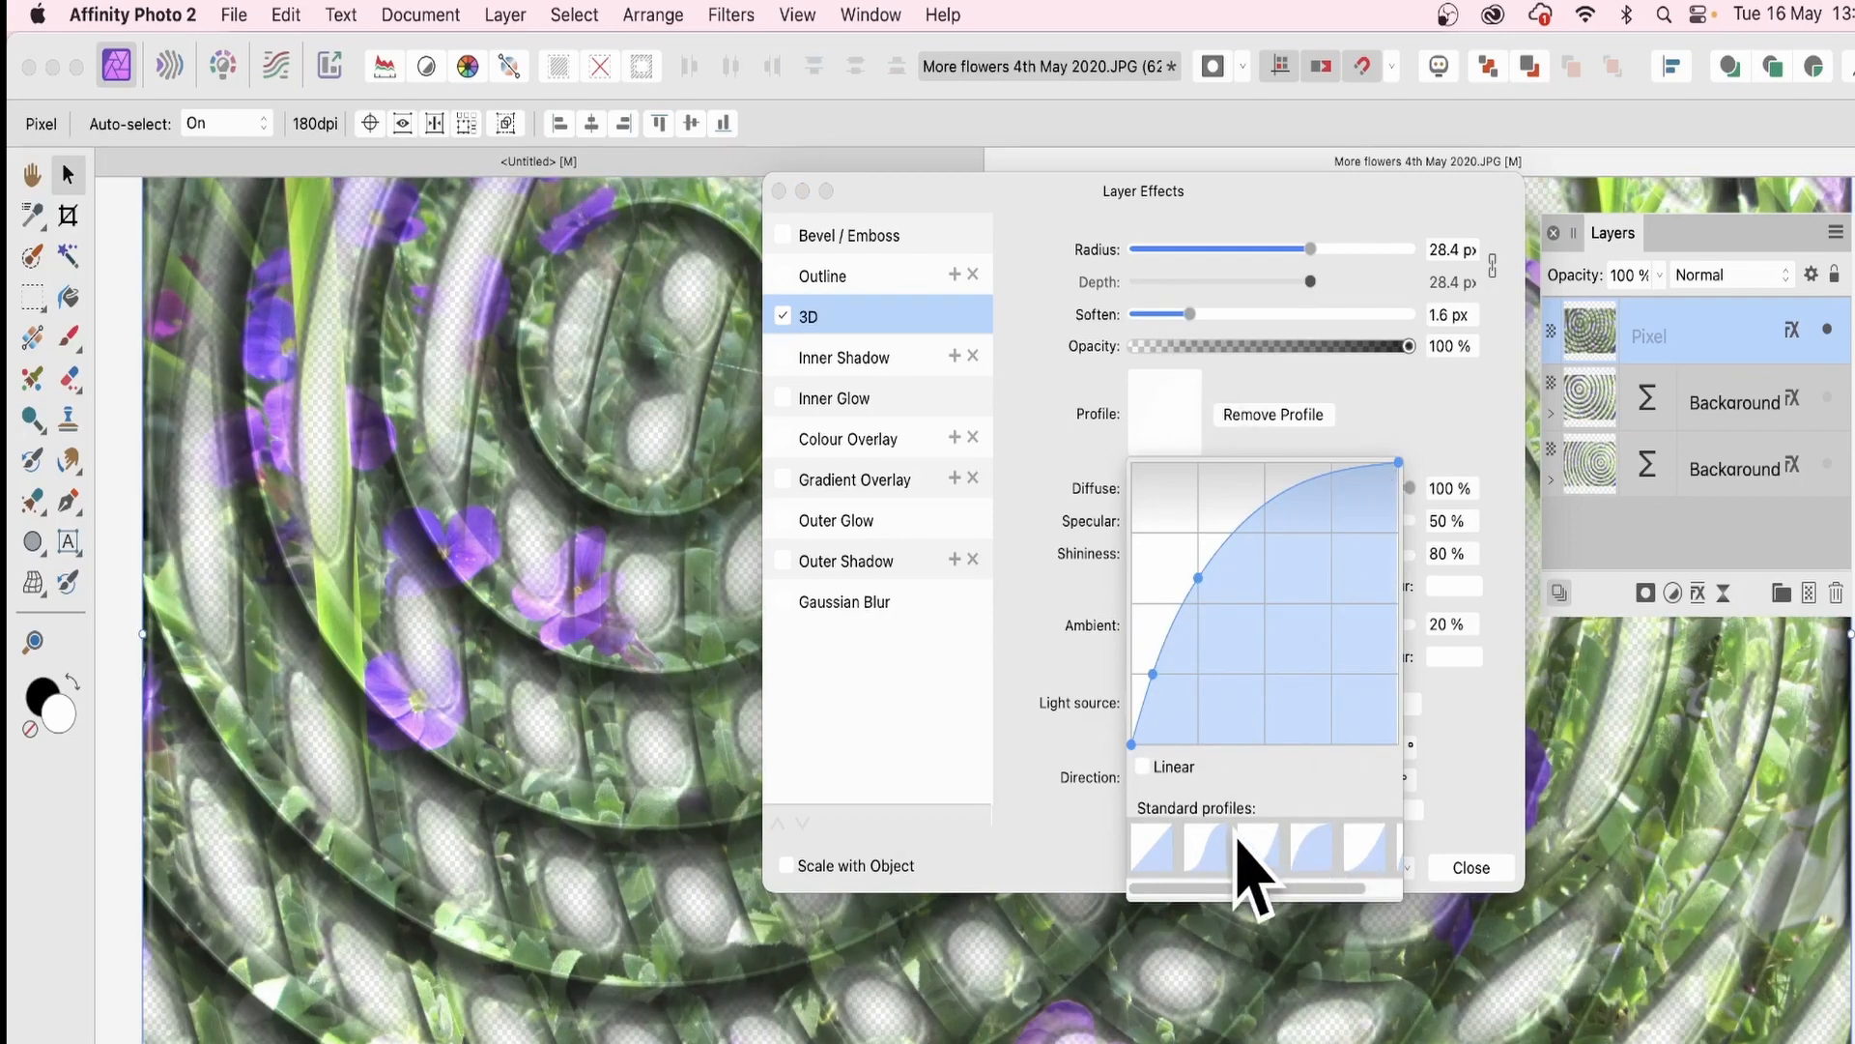
{"action": "left_click", "coordinate": [1251, 849]}
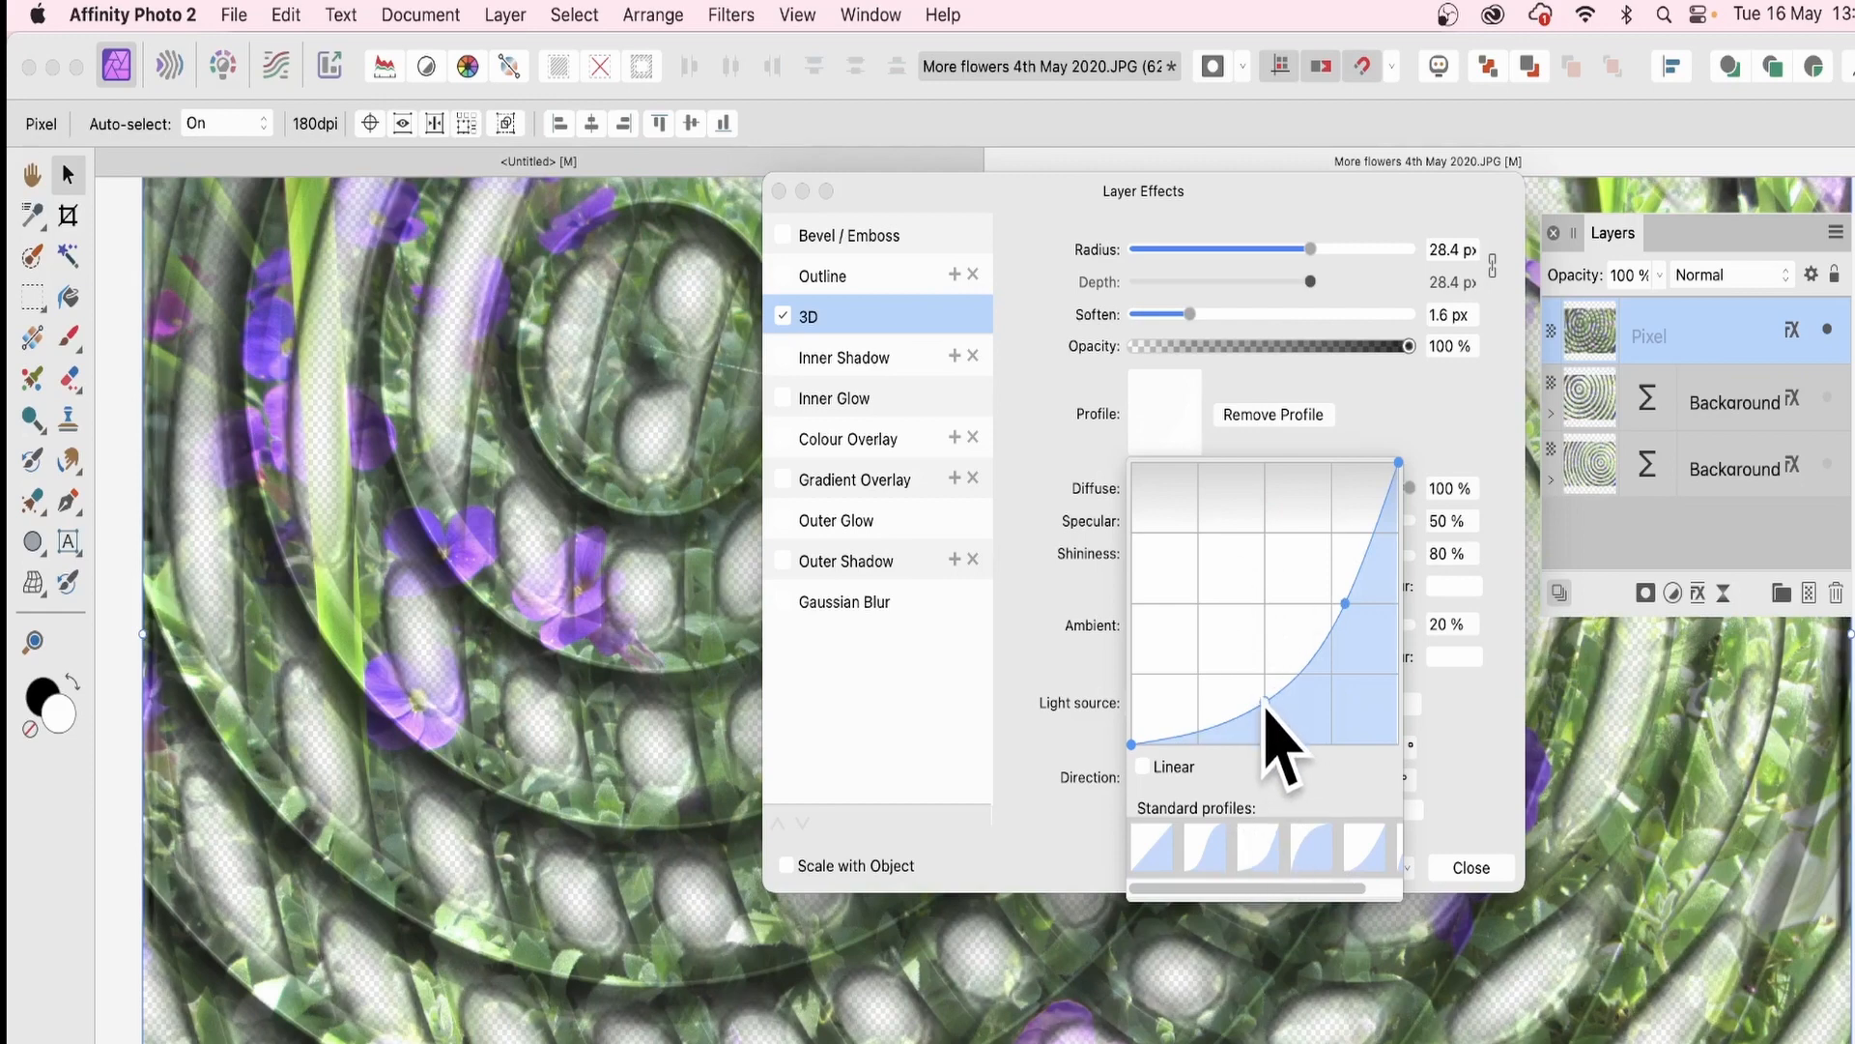
{"action": "mouse_move", "coordinate": [1266, 700]}
{"action": "left_mouse_down"}
{"action": "mouse_move", "coordinate": [1203, 608]}
{"action": "mouse_move", "coordinate": [1263, 738]}
{"action": "mouse_move", "coordinate": [1203, 604]}
{"action": "mouse_move", "coordinate": [1237, 666]}
{"action": "mouse_move", "coordinate": [1237, 624]}
{"action": "mouse_move", "coordinate": [1267, 766]}
{"action": "mouse_move", "coordinate": [1252, 730]}
{"action": "left_mouse_up"}
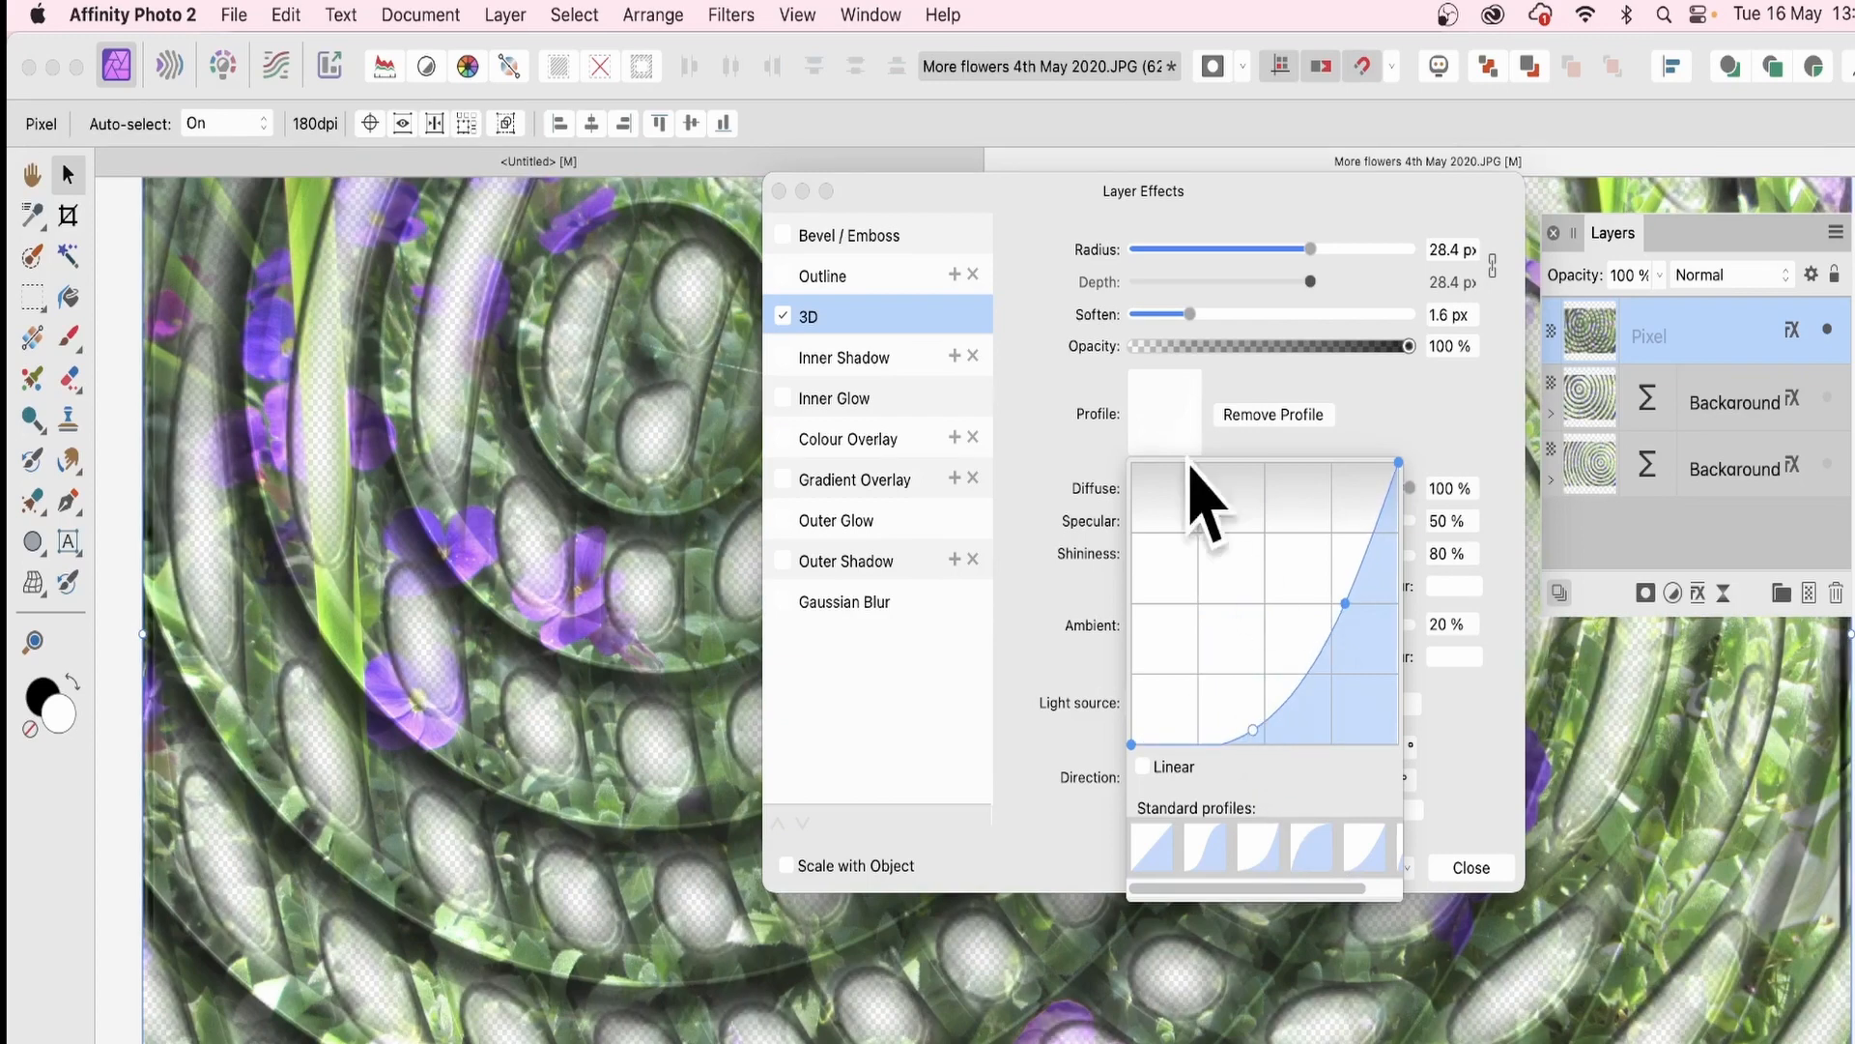
{"action": "left_click", "coordinate": [1035, 489]}
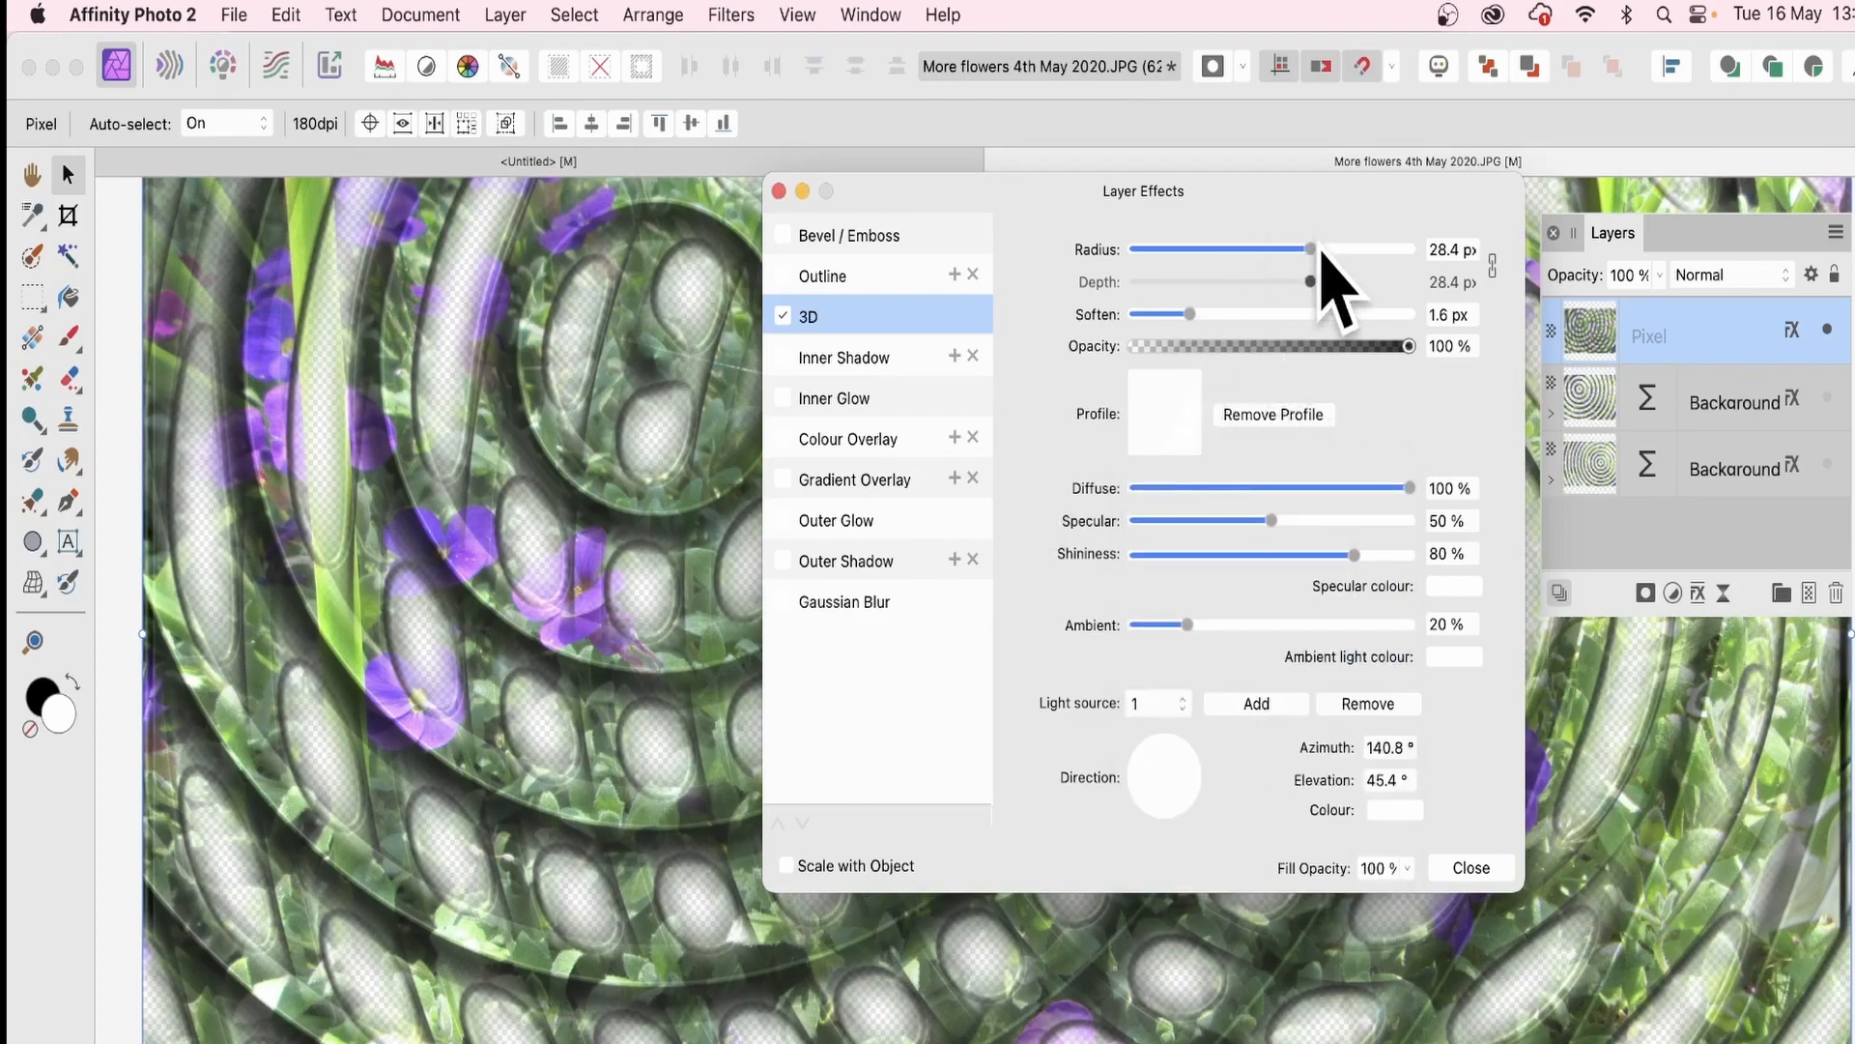
Set the Pixel layer's 3D effect to radius 39.4 px and Soften 0.7 px
{"action": "mouse_move", "coordinate": [1322, 252]}
{"action": "left_mouse_down"}
{"action": "mouse_move", "coordinate": [1303, 254]}
{"action": "mouse_move", "coordinate": [1349, 251]}
{"action": "left_mouse_up"}
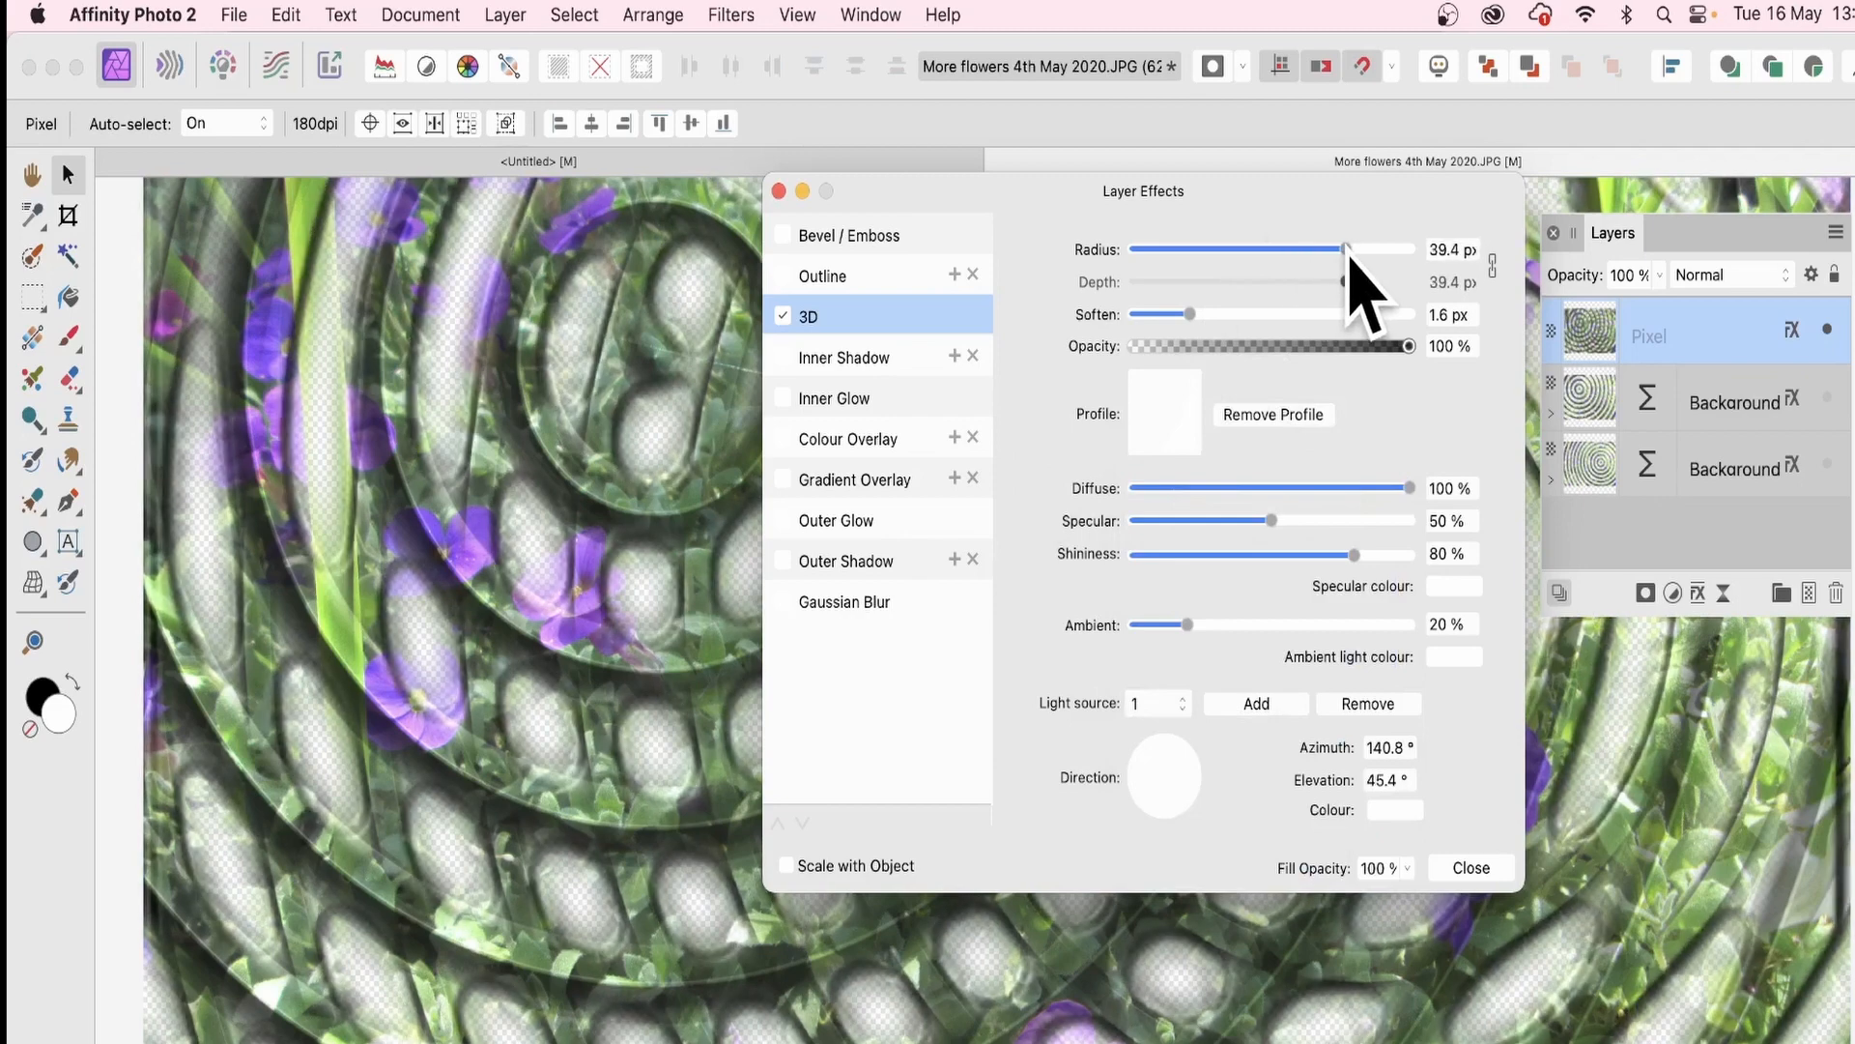
{"action": "mouse_move", "coordinate": [1190, 314]}
{"action": "left_mouse_down"}
{"action": "mouse_move", "coordinate": [1261, 314]}
{"action": "mouse_move", "coordinate": [1157, 315]}
{"action": "left_mouse_up"}
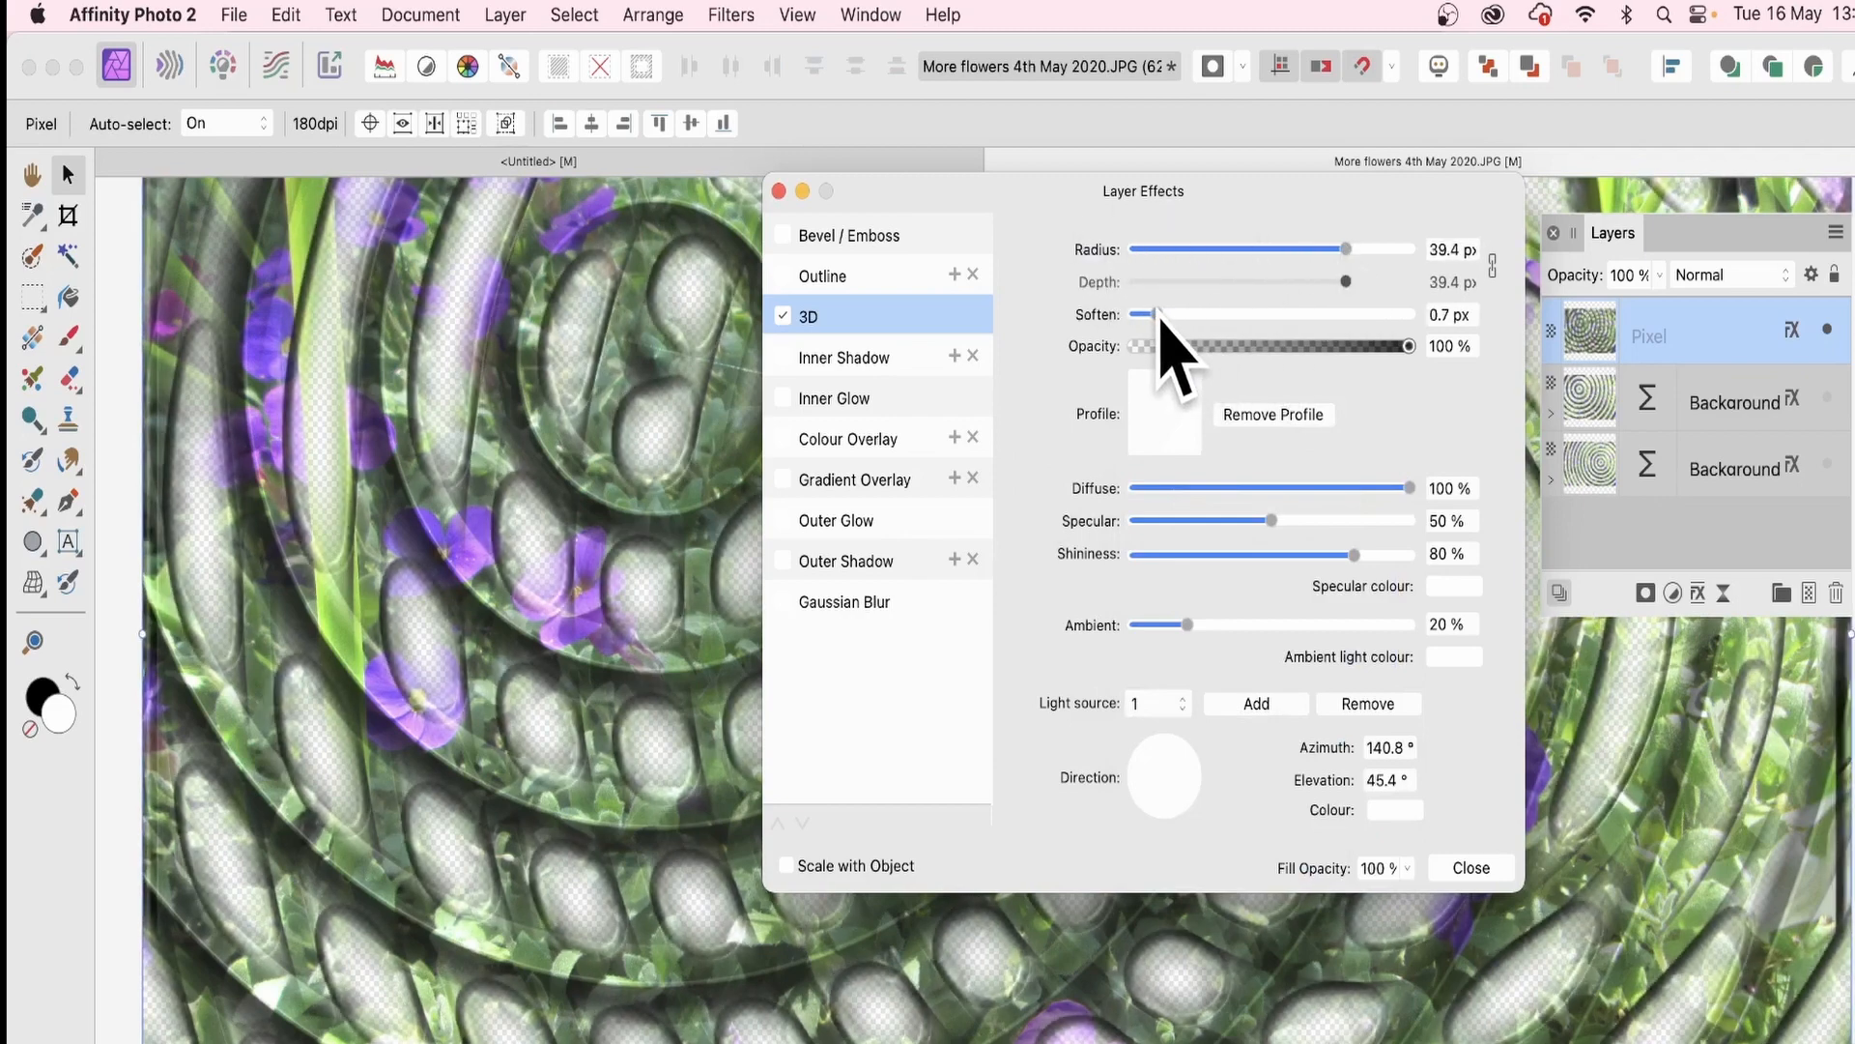
Close the Pixel layer's effects and rasterise the layer with Preserve layer FX turned off
{"action": "left_click", "coordinate": [1472, 868]}
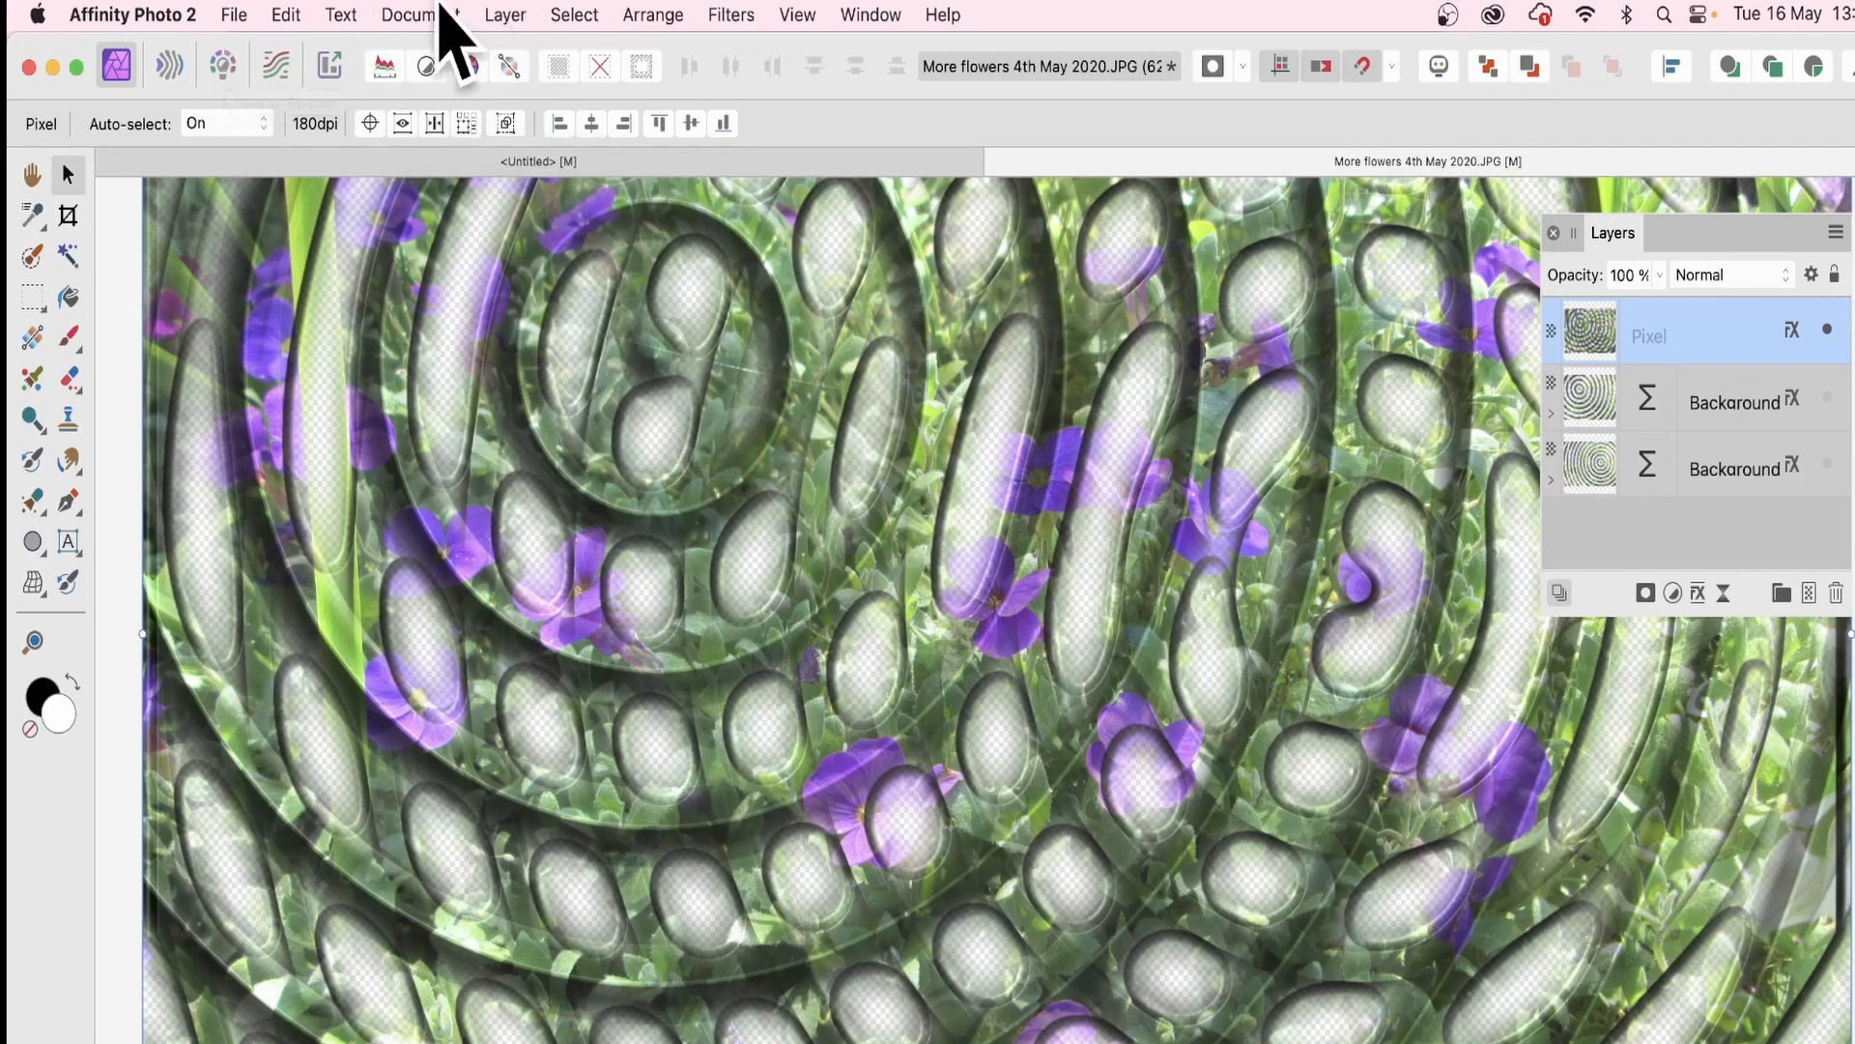
{"action": "left_click", "coordinate": [503, 14]}
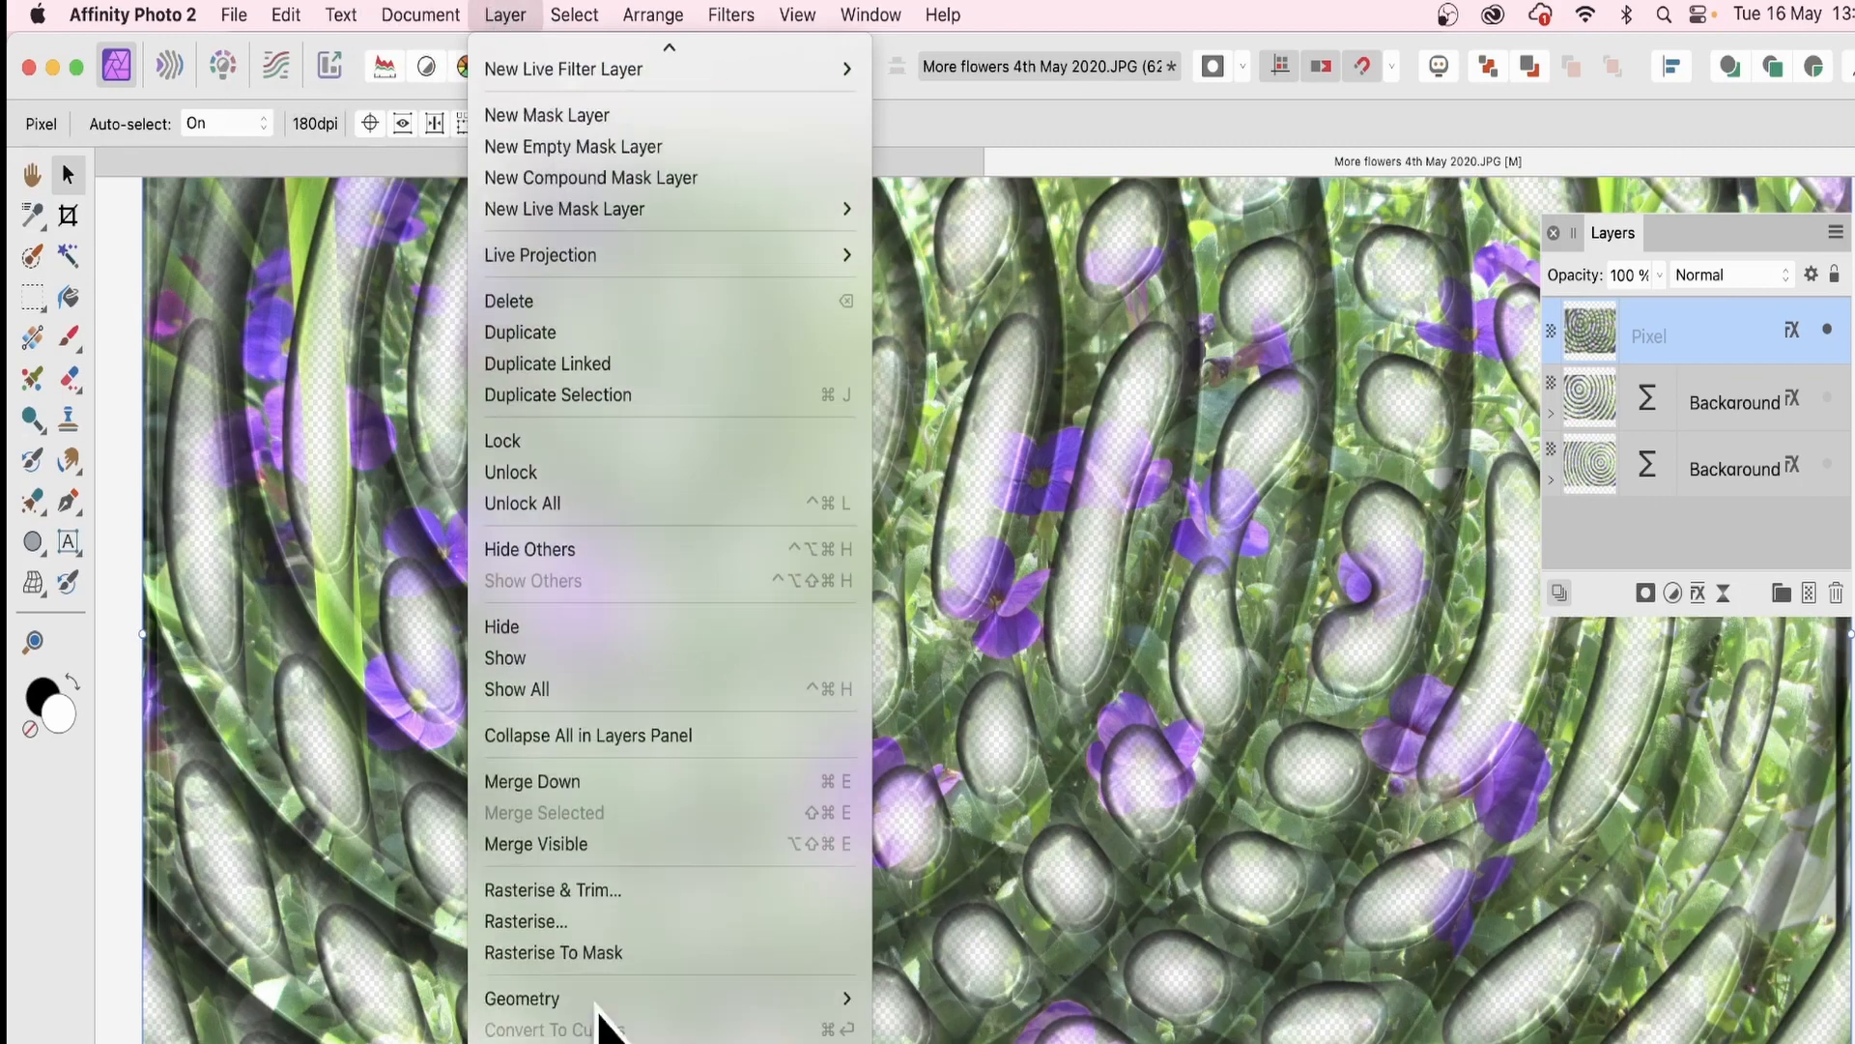
{"action": "left_click", "coordinate": [619, 921]}
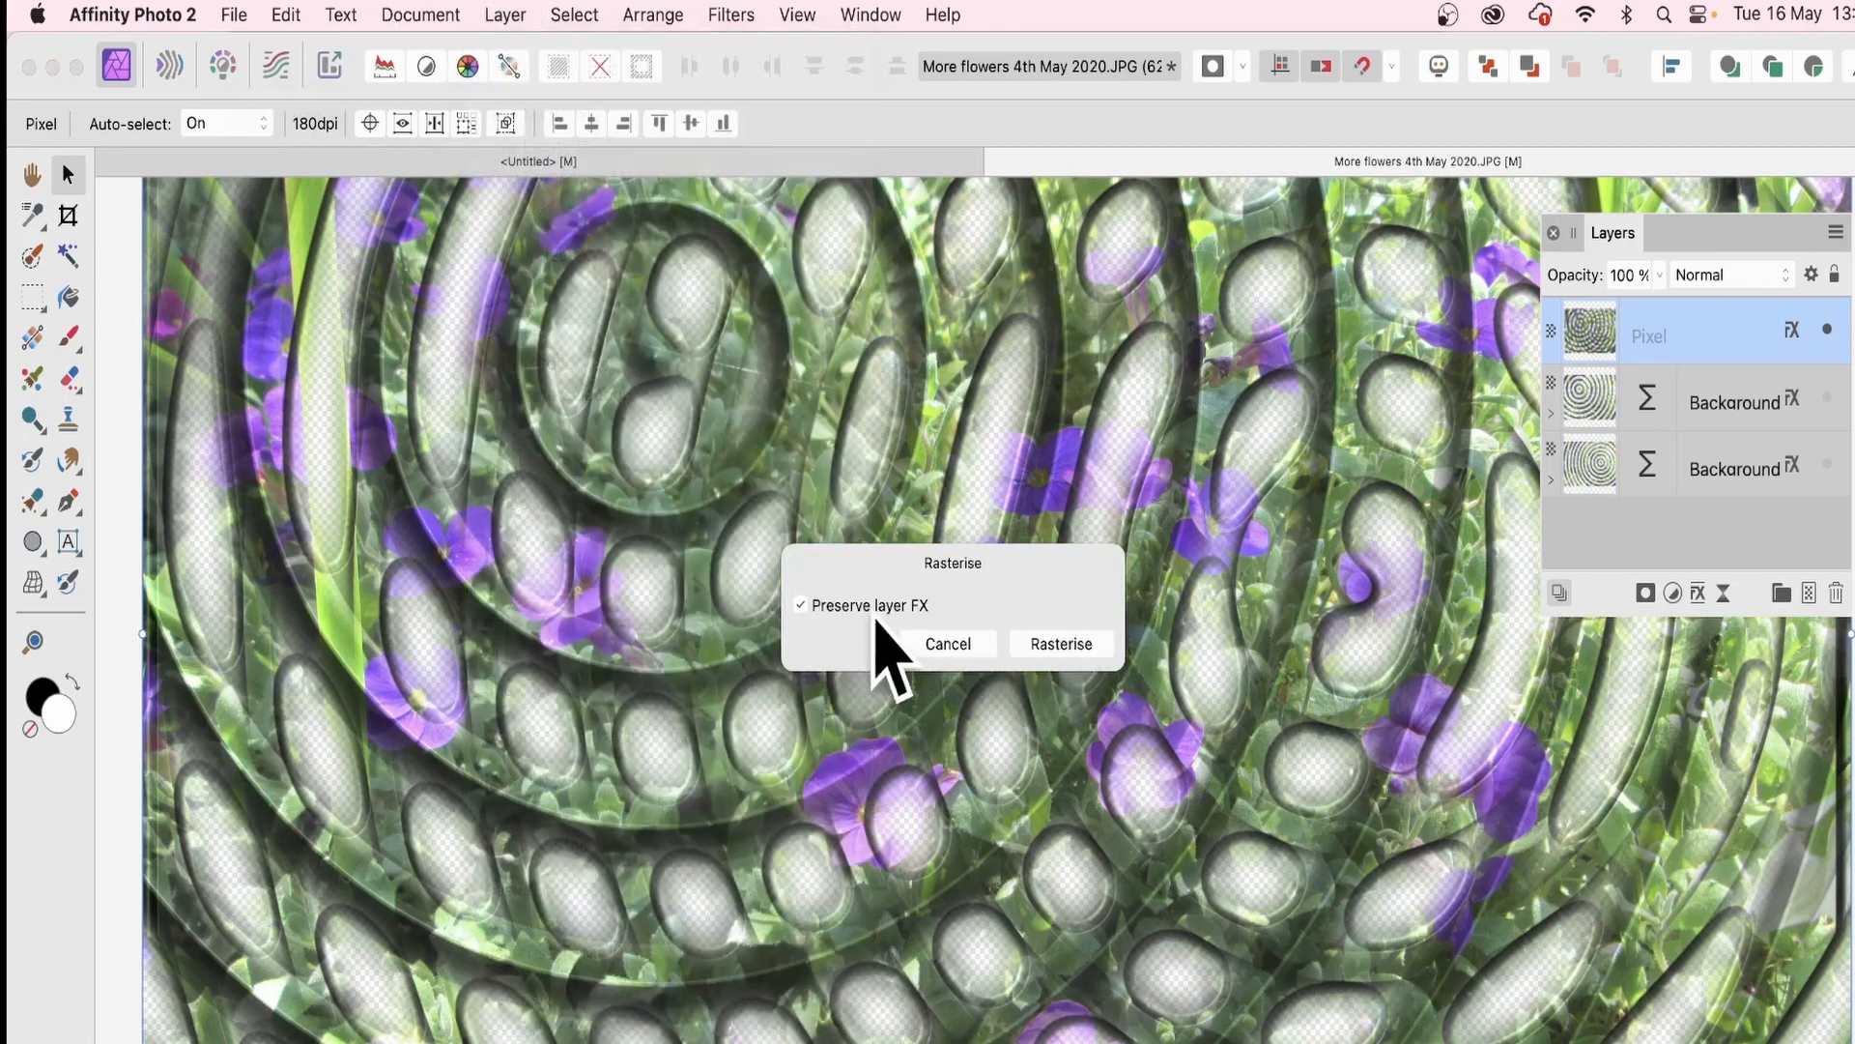
{"action": "left_click", "coordinate": [801, 606]}
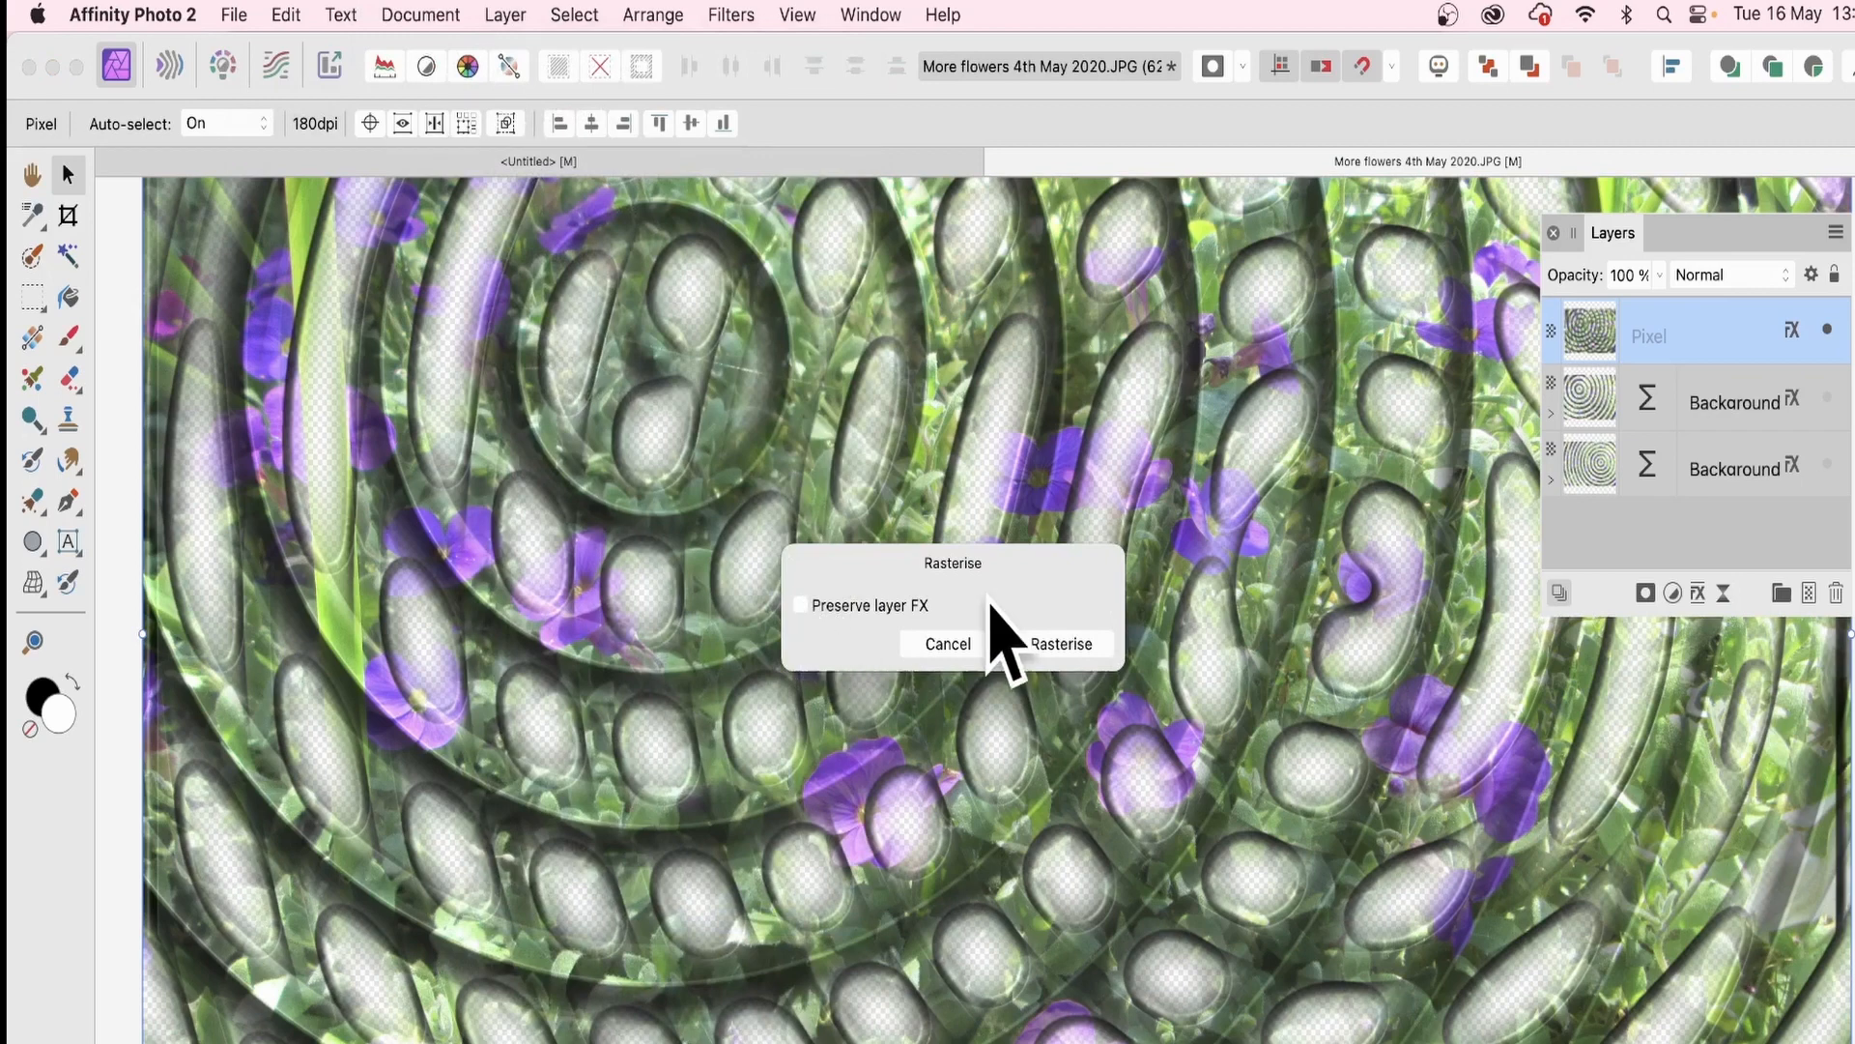
{"action": "left_click", "coordinate": [1061, 644]}
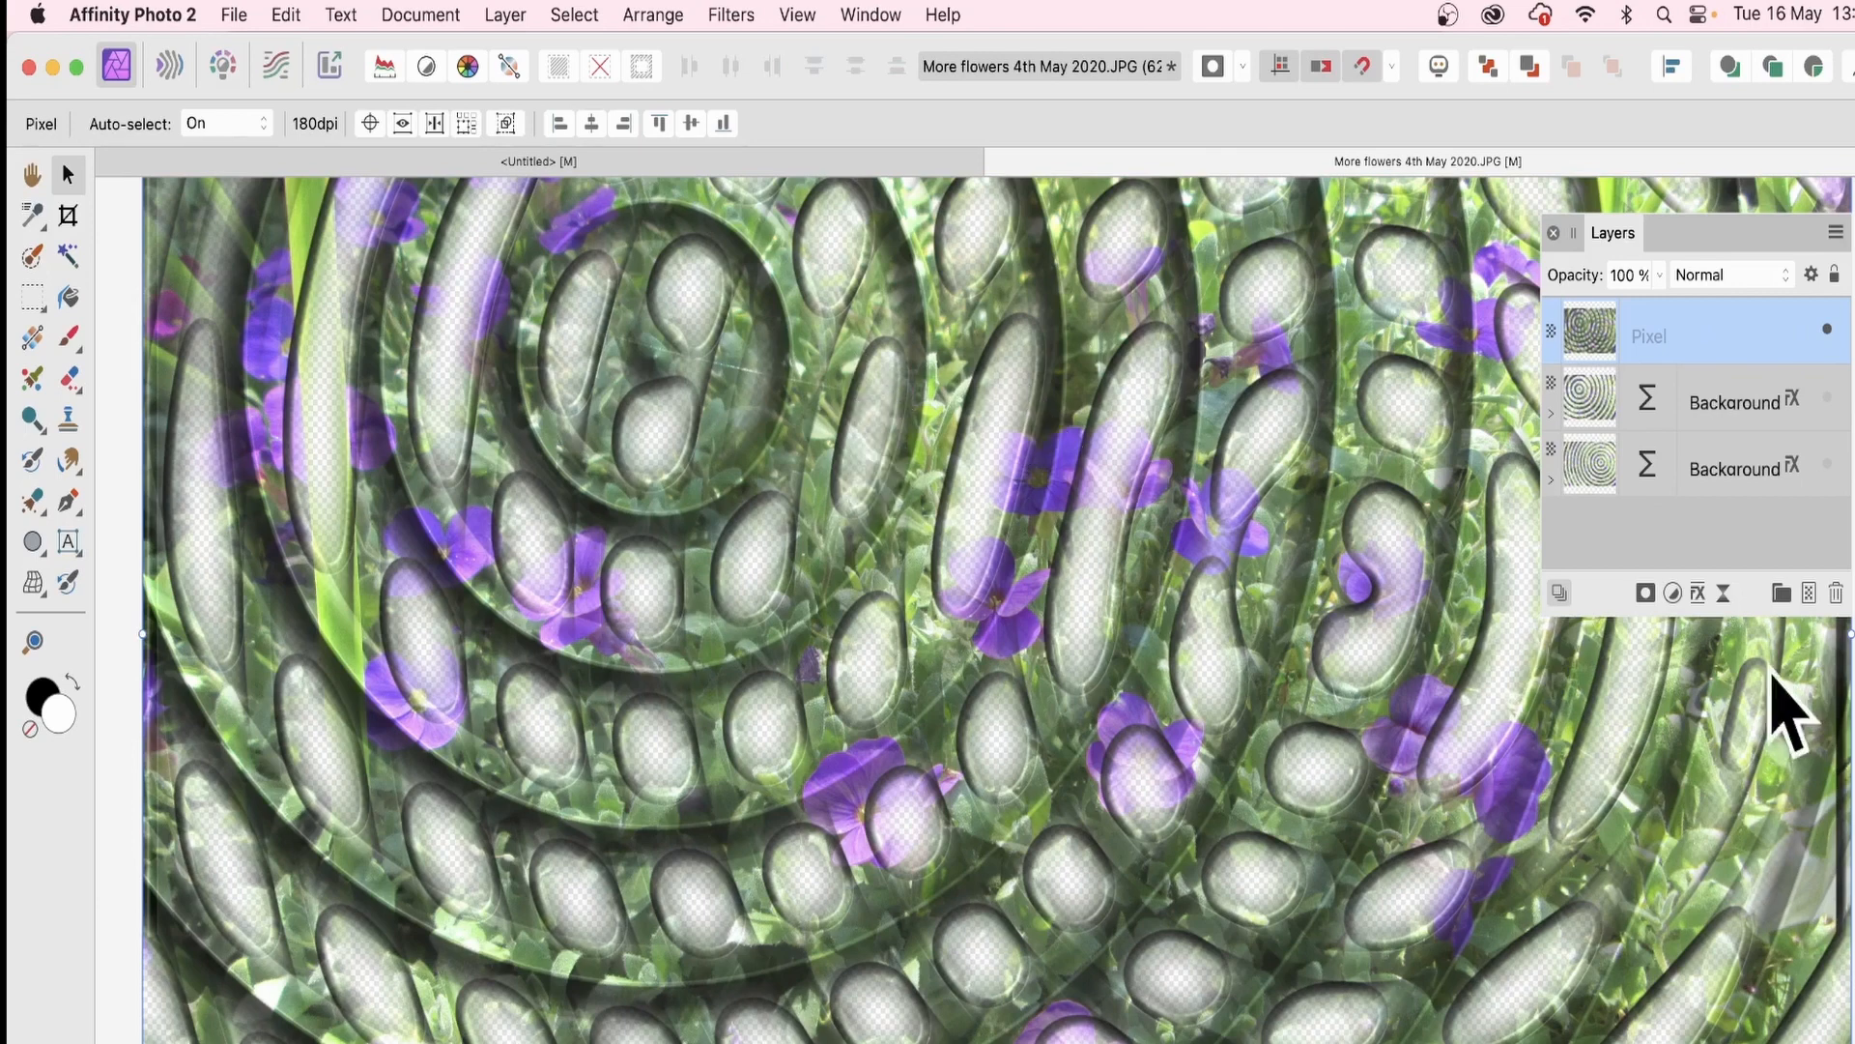
Add a 3D effect to the rasterised Pixel layer: radius 15.1 px, S-shaped standard profile, Specular 64 %, light azimuth 170.9° and elevation 43.7°
{"action": "left_click", "coordinate": [1698, 593]}
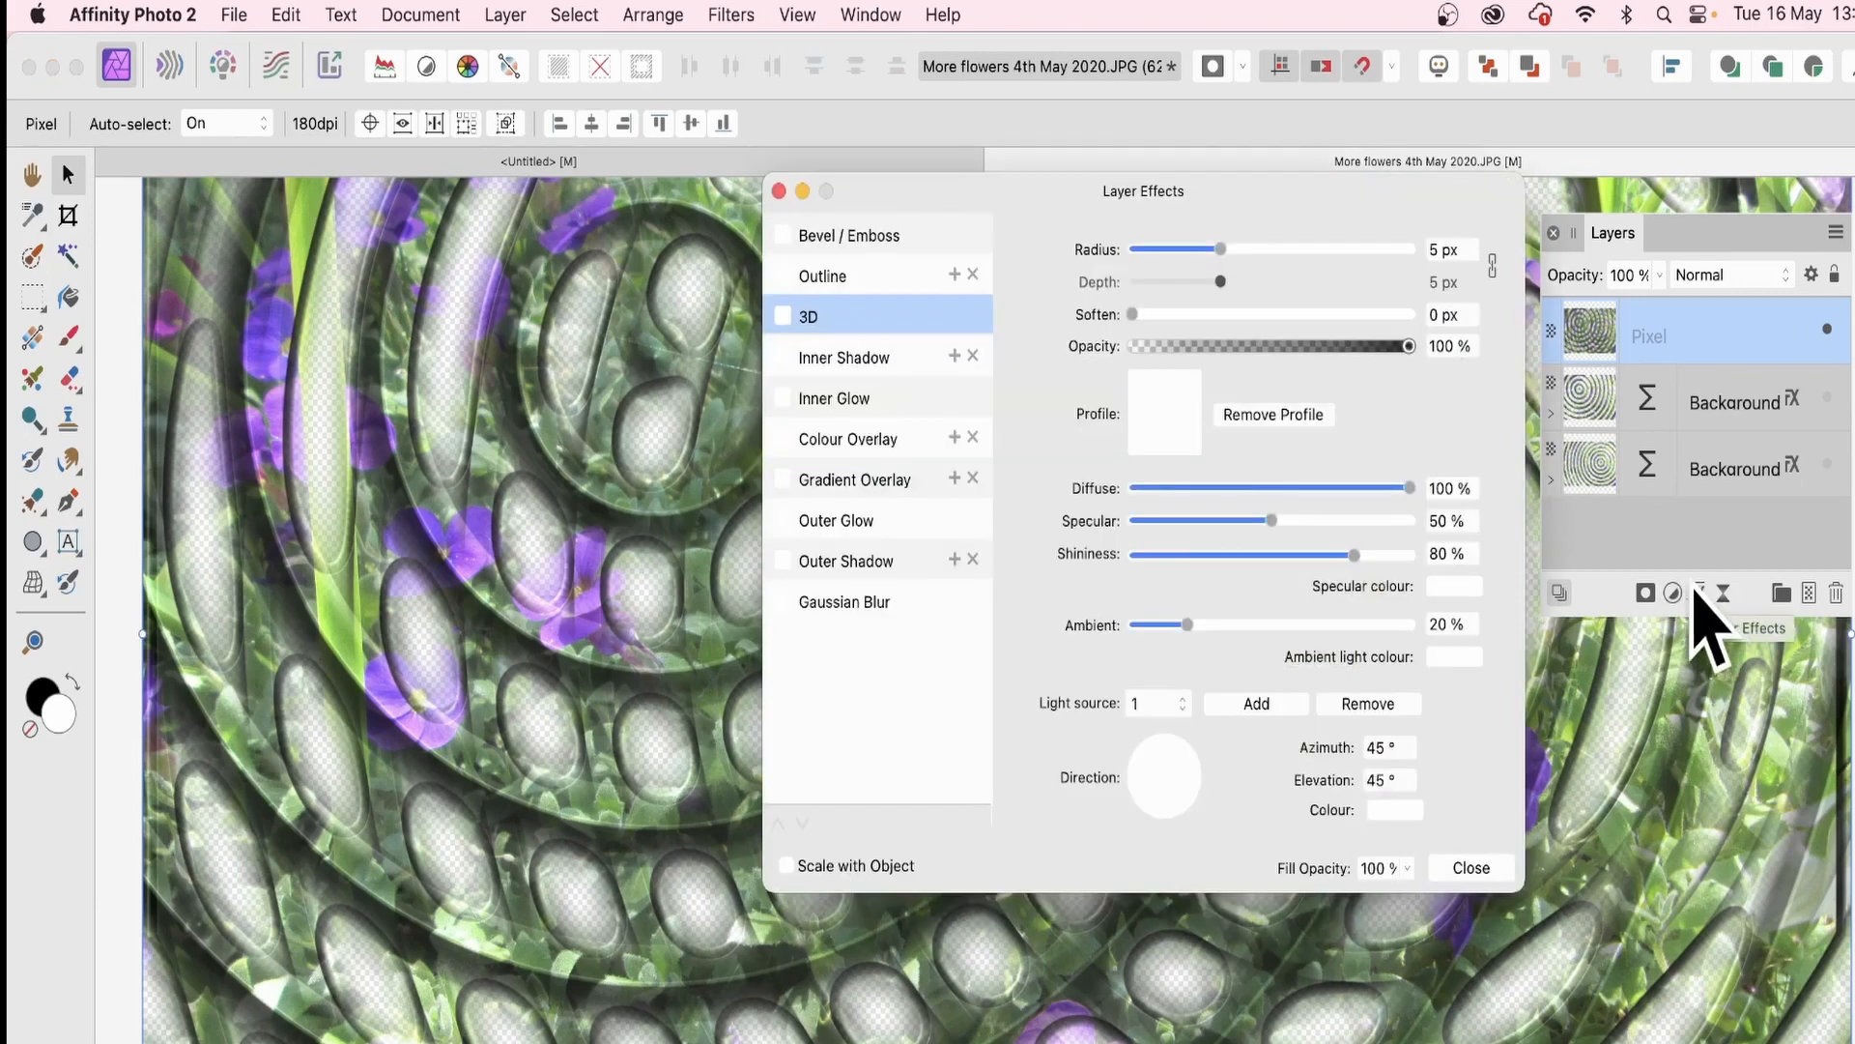
{"action": "left_click", "coordinate": [783, 316]}
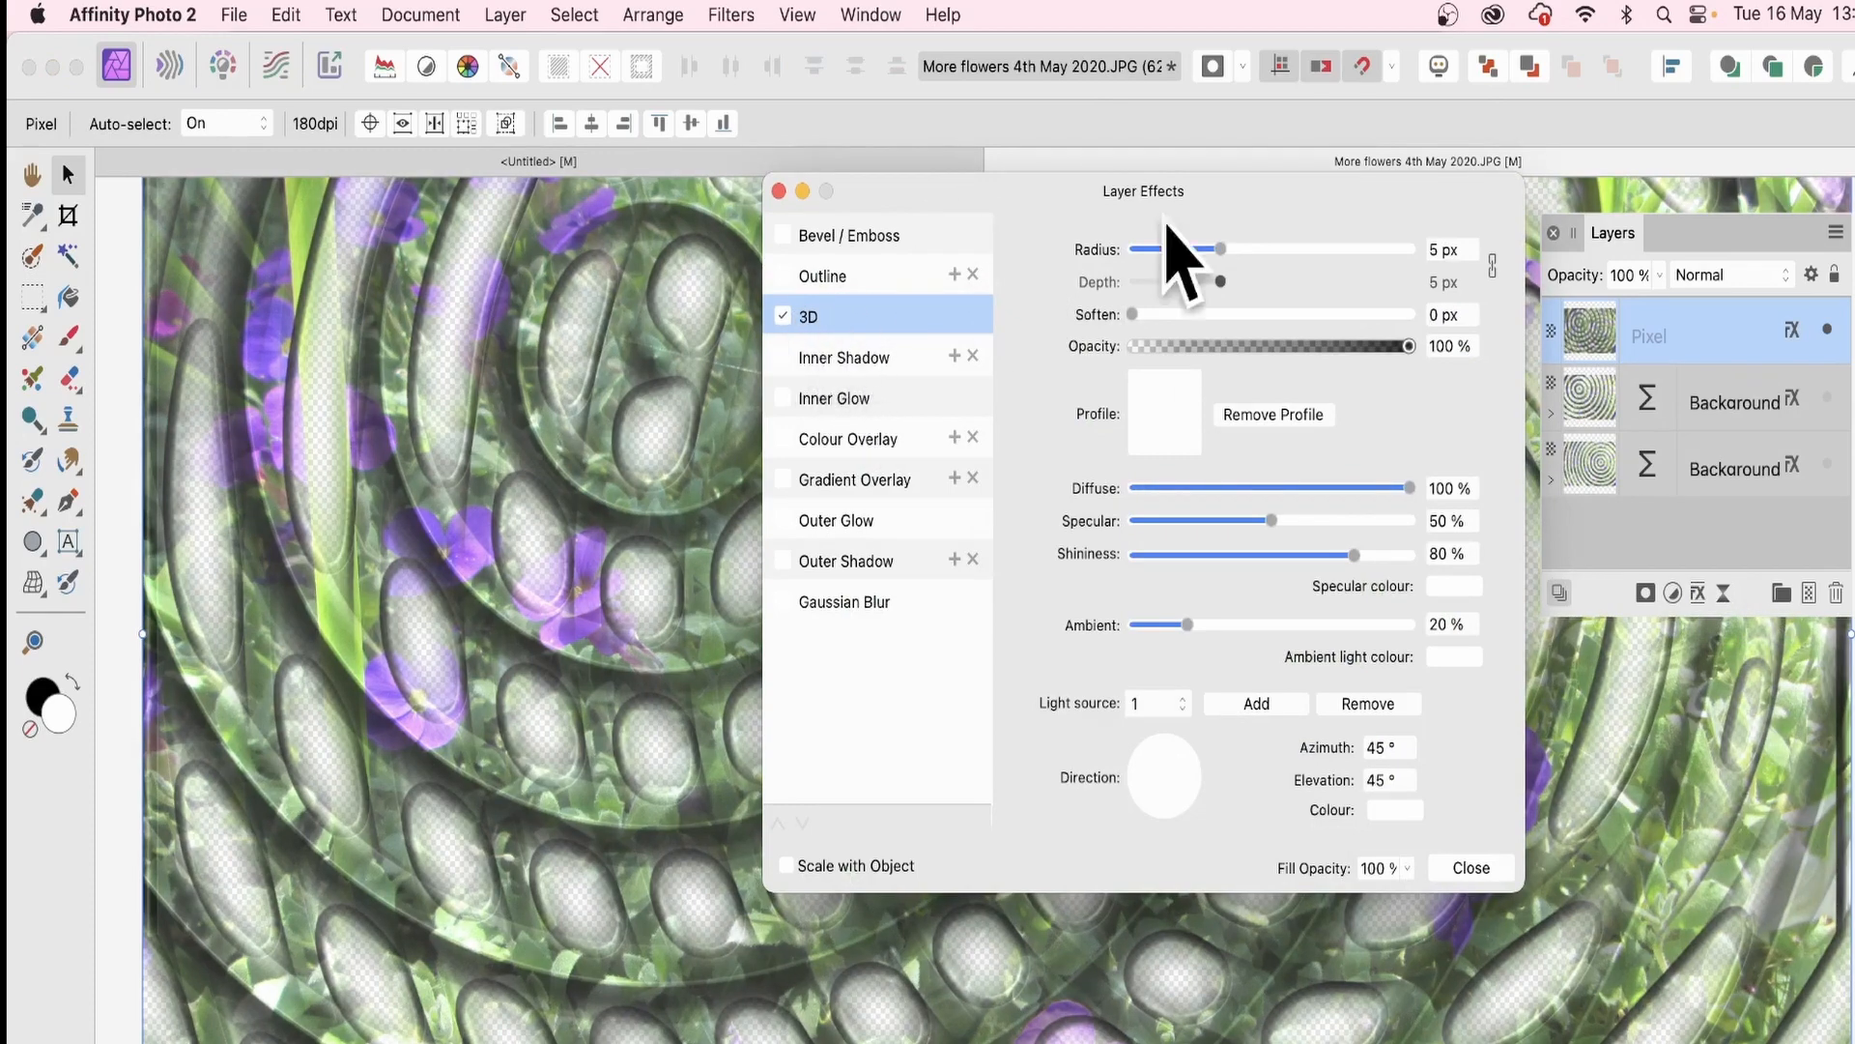
{"action": "left_click_drag", "start_coordinate": [1223, 250], "coordinate": [1269, 249]}
{"action": "left_click", "coordinate": [1192, 413]}
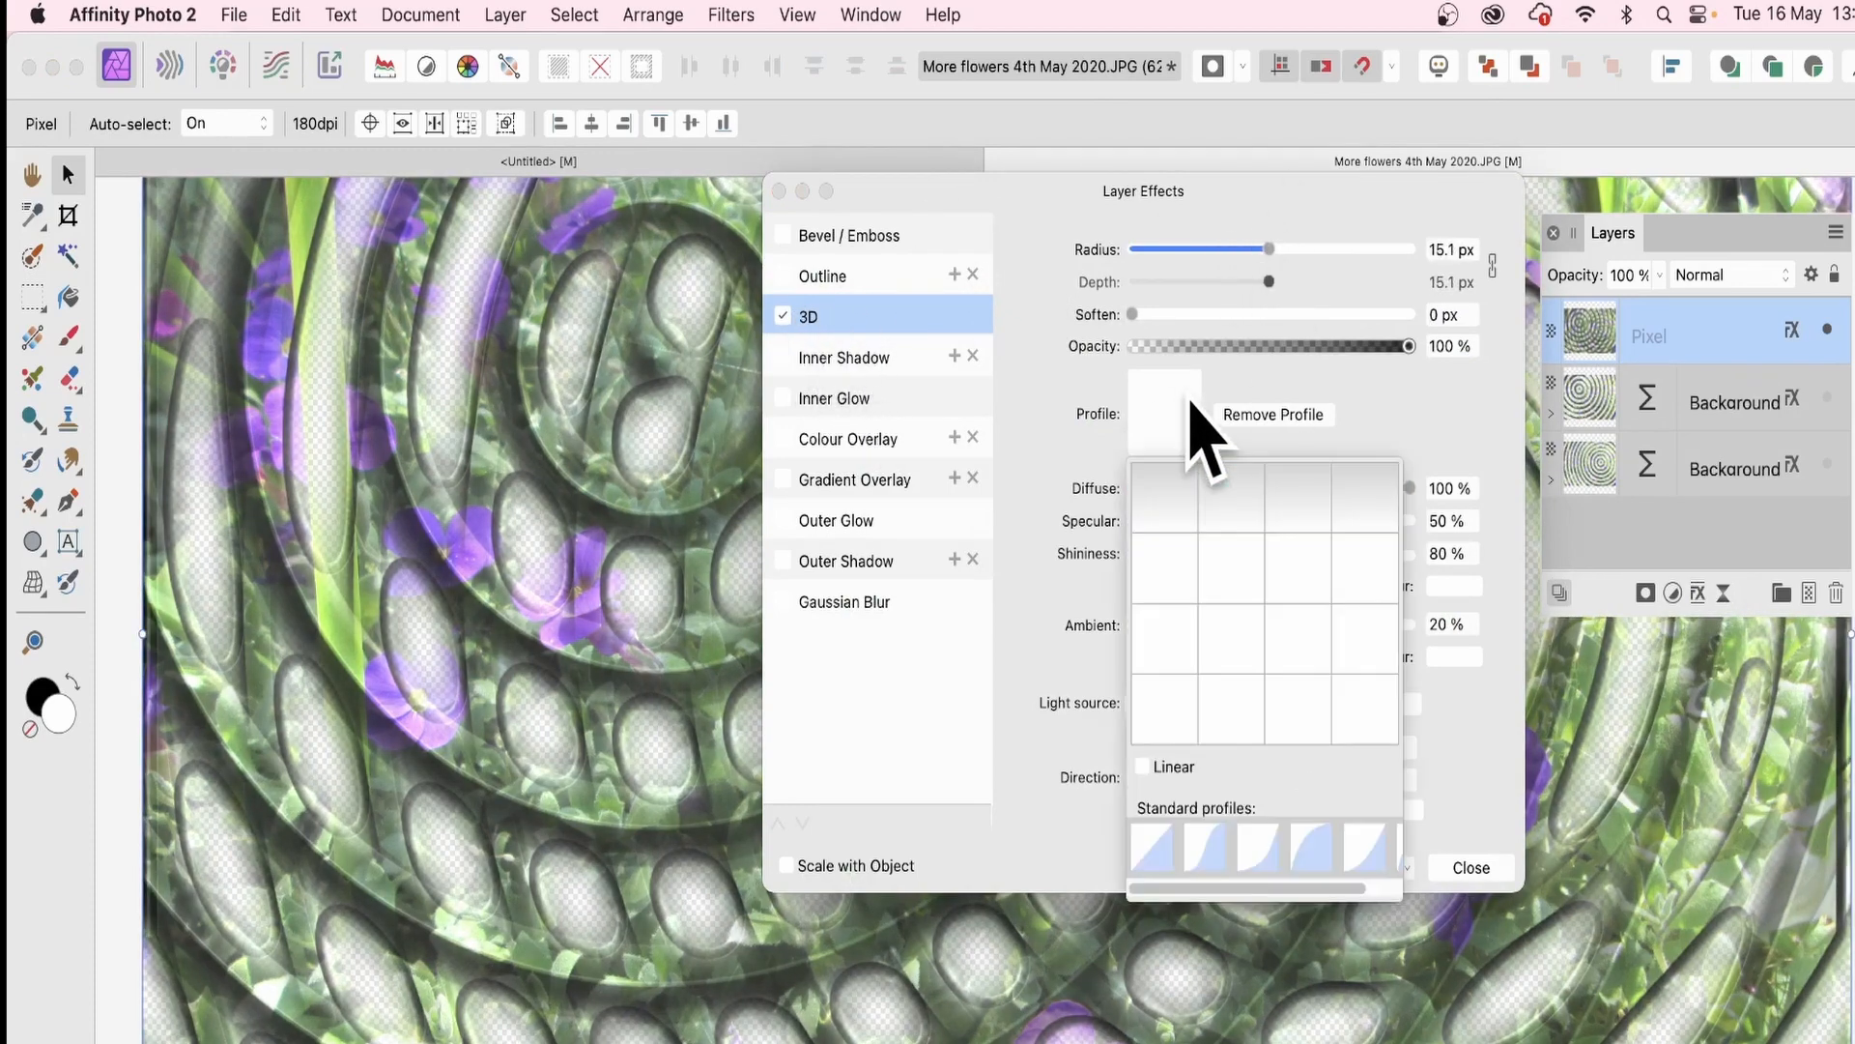
{"action": "left_click", "coordinate": [1201, 851]}
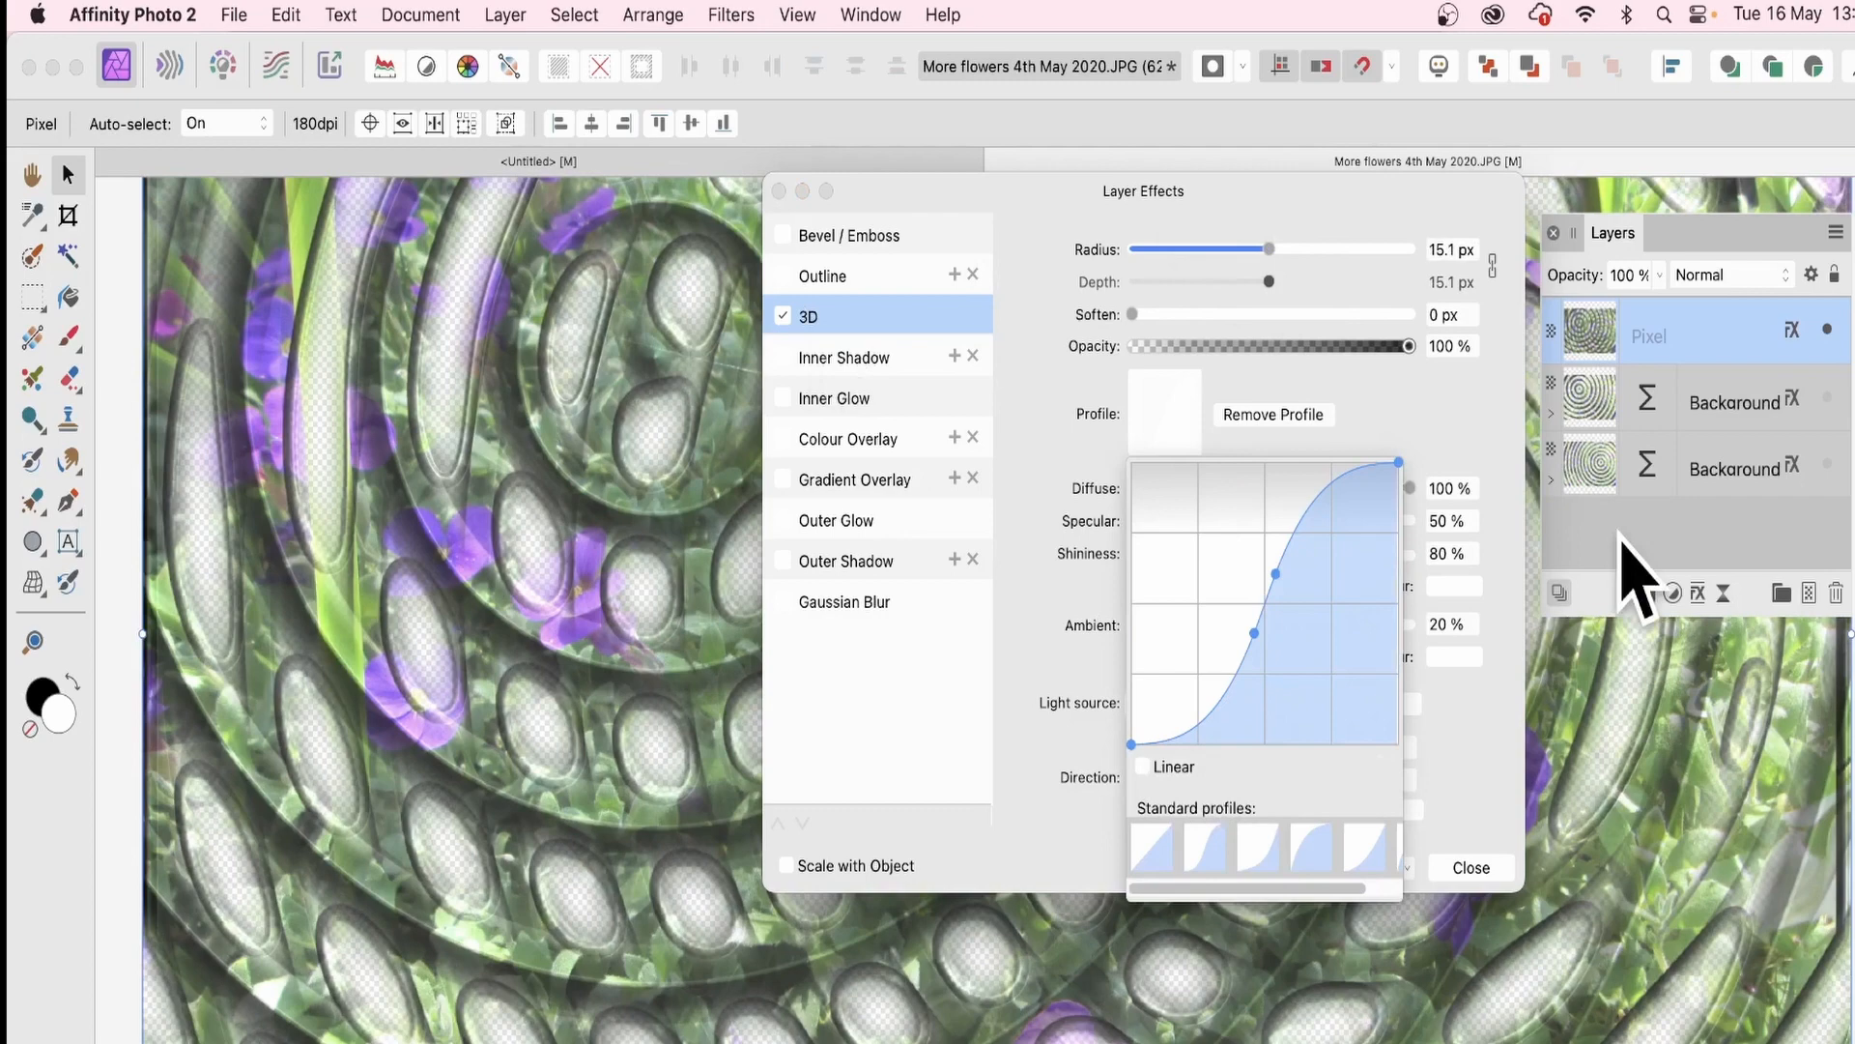
{"action": "left_click", "coordinate": [1478, 456]}
{"action": "left_click_drag", "start_coordinate": [1272, 521], "coordinate": [1314, 521]}
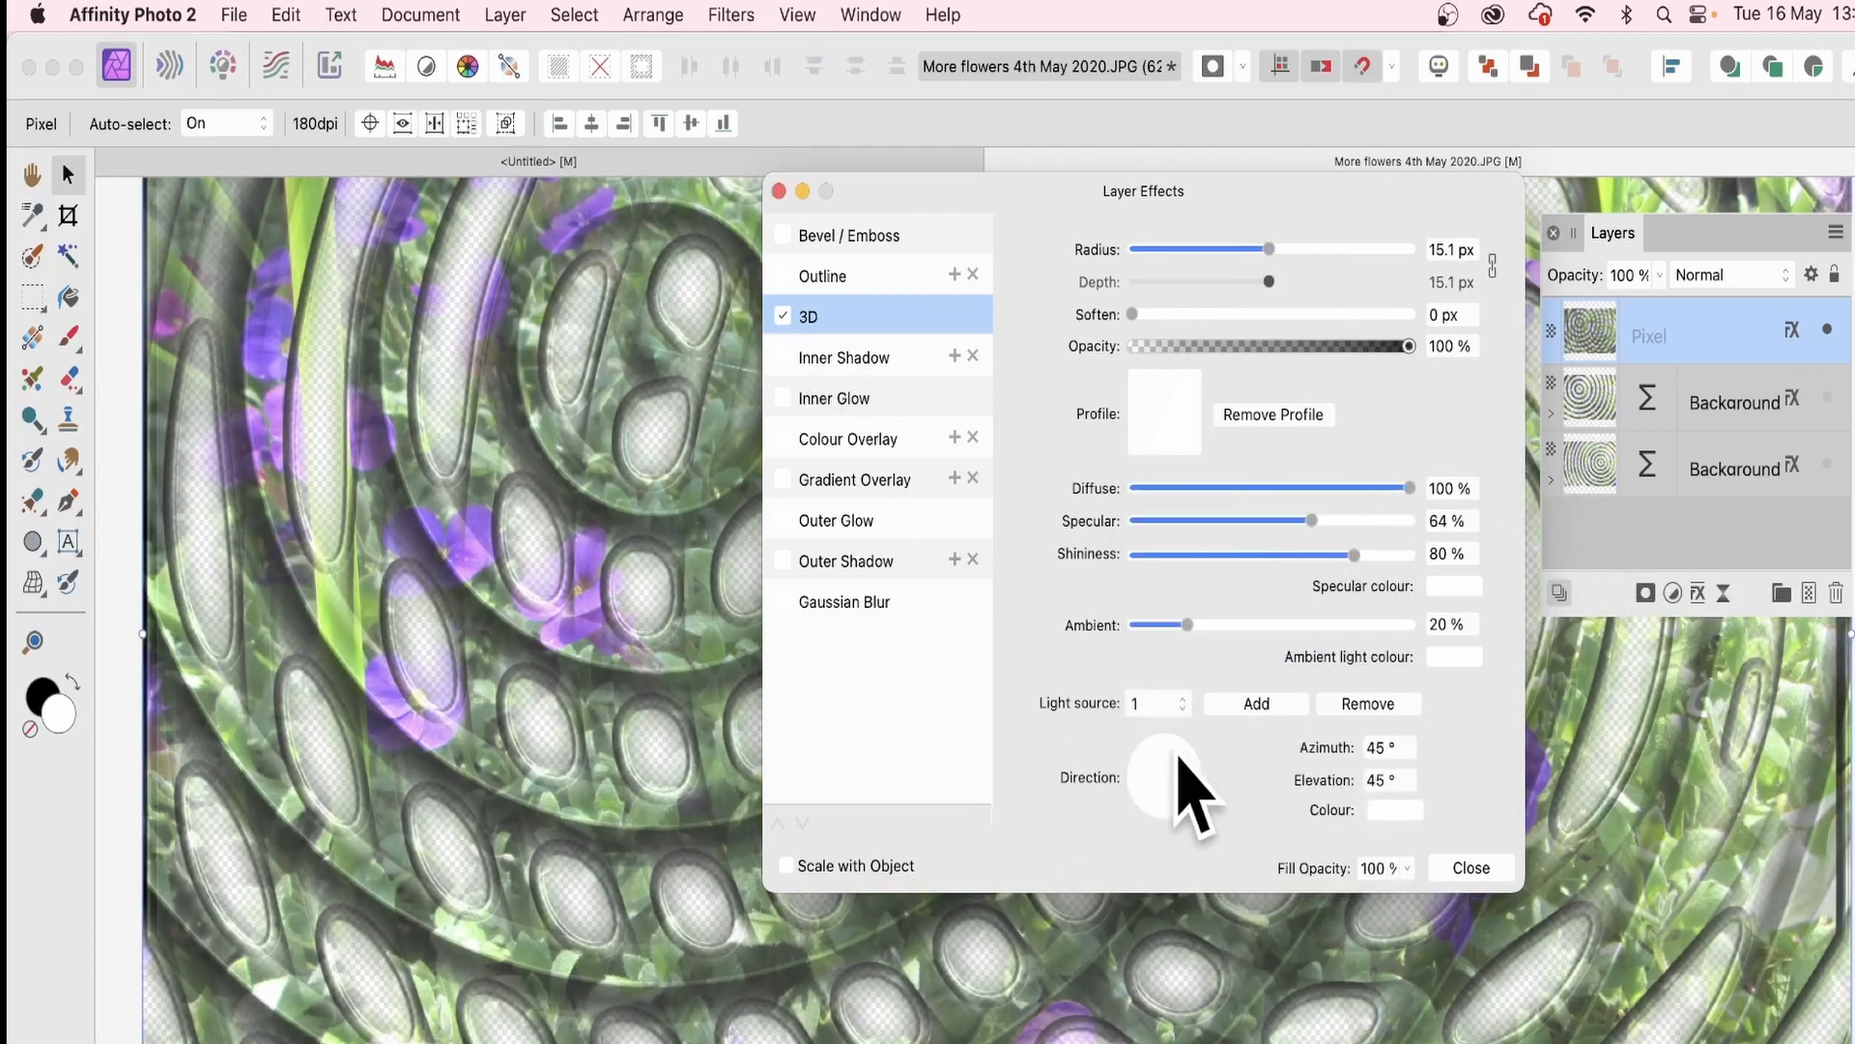
{"action": "mouse_move", "coordinate": [1180, 774]}
{"action": "left_mouse_down"}
{"action": "mouse_move", "coordinate": [1160, 795]}
{"action": "mouse_move", "coordinate": [1121, 776]}
{"action": "mouse_move", "coordinate": [1143, 778]}
{"action": "left_mouse_up"}
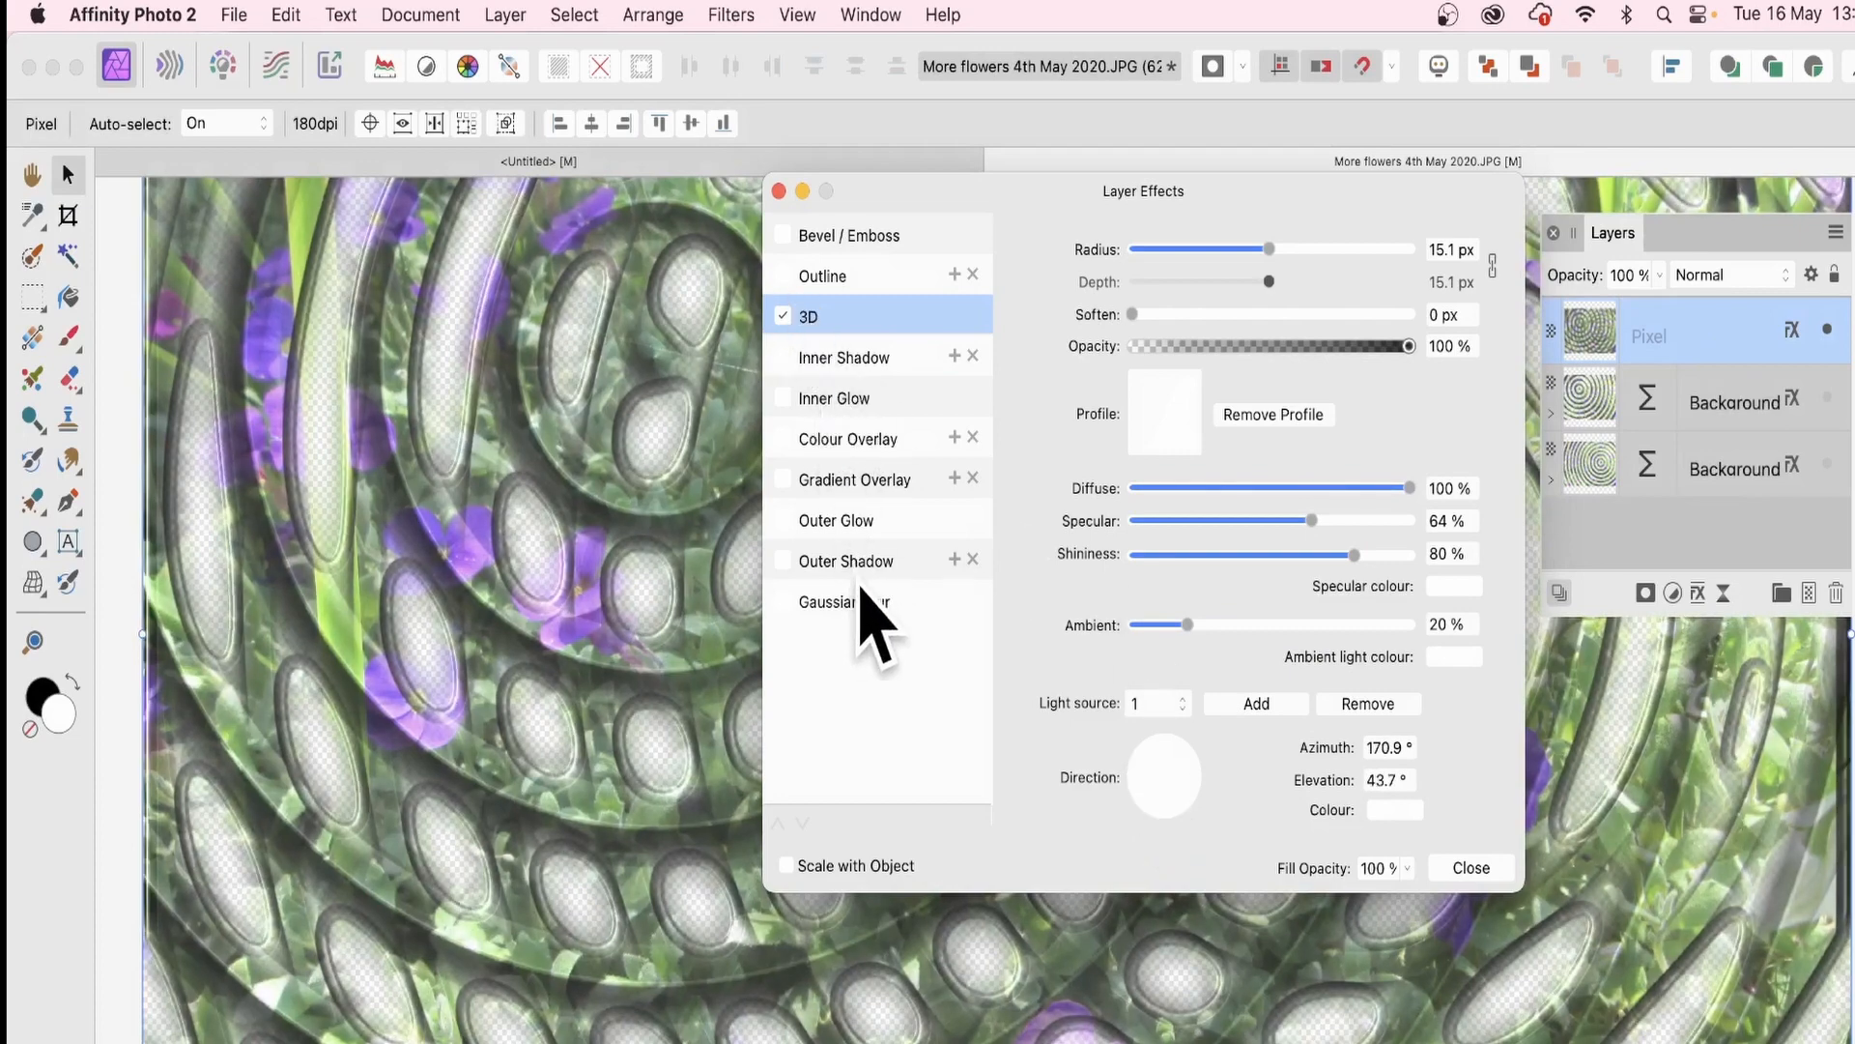
Add an Outer Shadow to the Pixel layer with radius 1.5 px, offset 5.1 px and intensity 37 %, and close the effects
{"action": "left_click", "coordinate": [848, 560]}
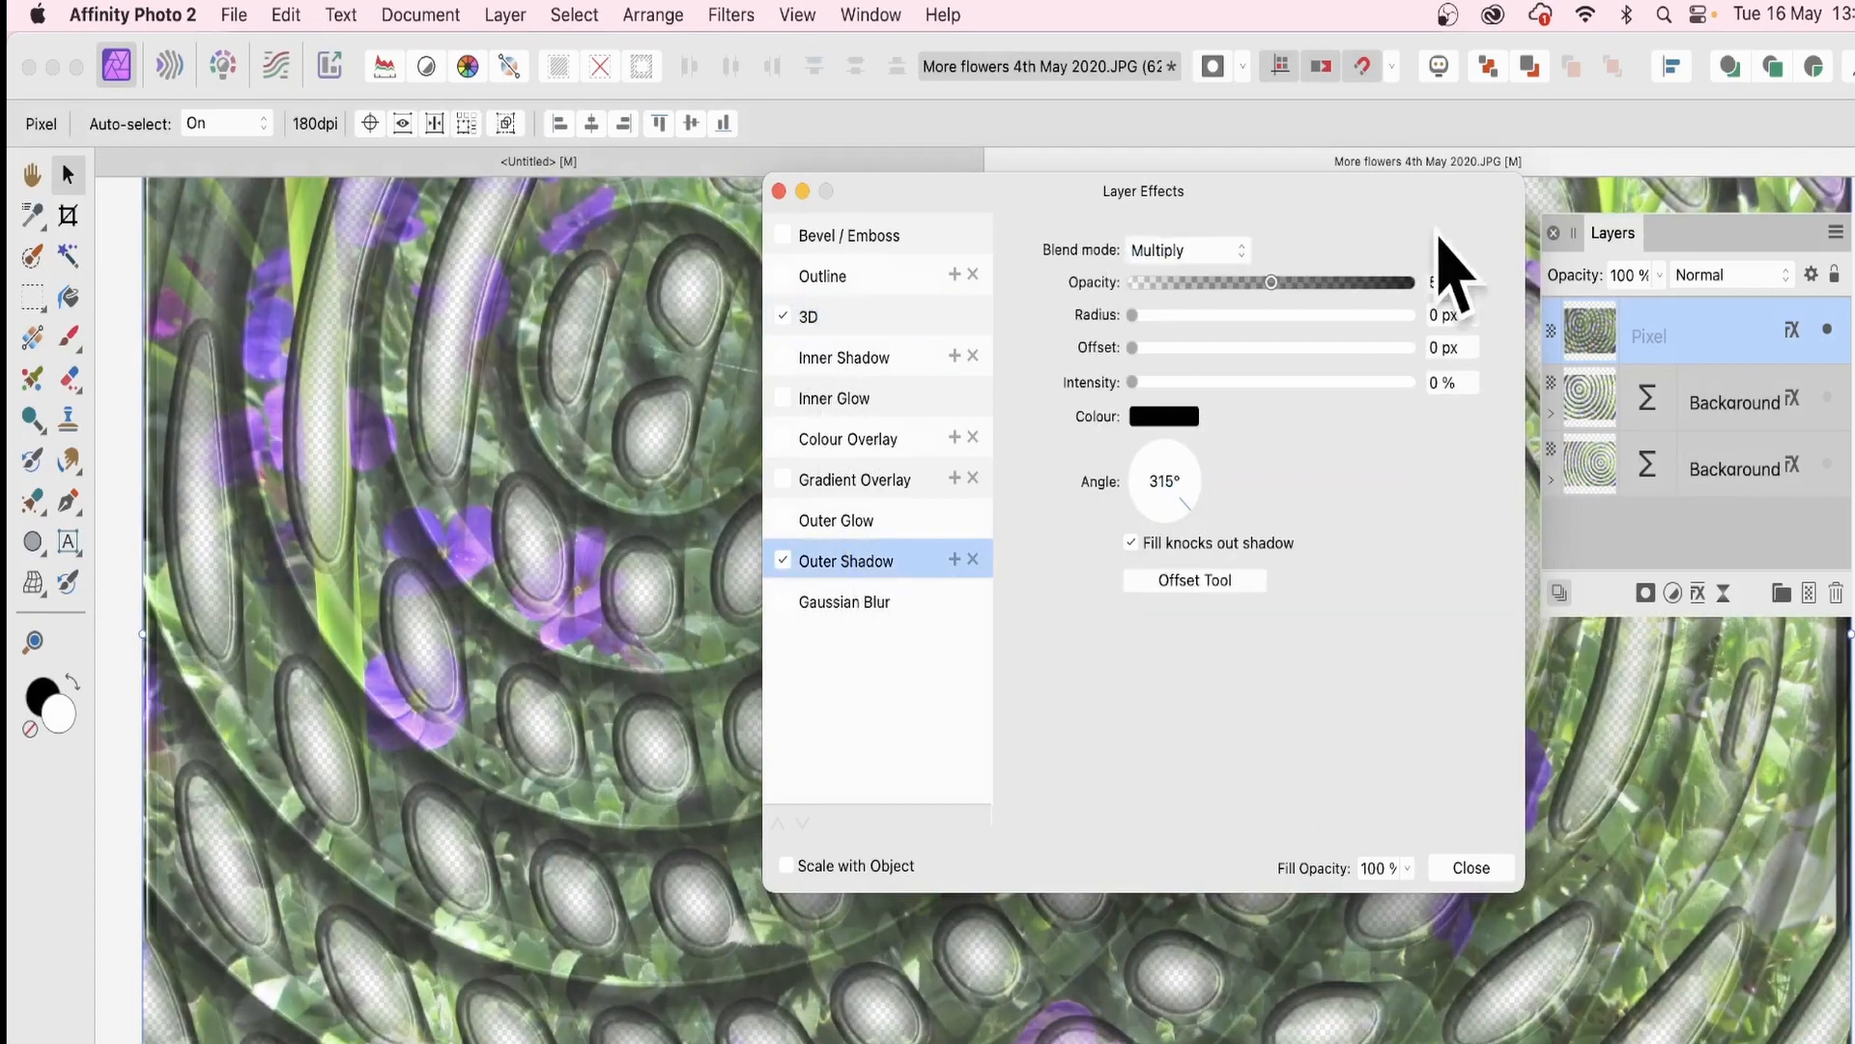
{"action": "left_click_drag", "start_coordinate": [1137, 316], "coordinate": [1238, 381]}
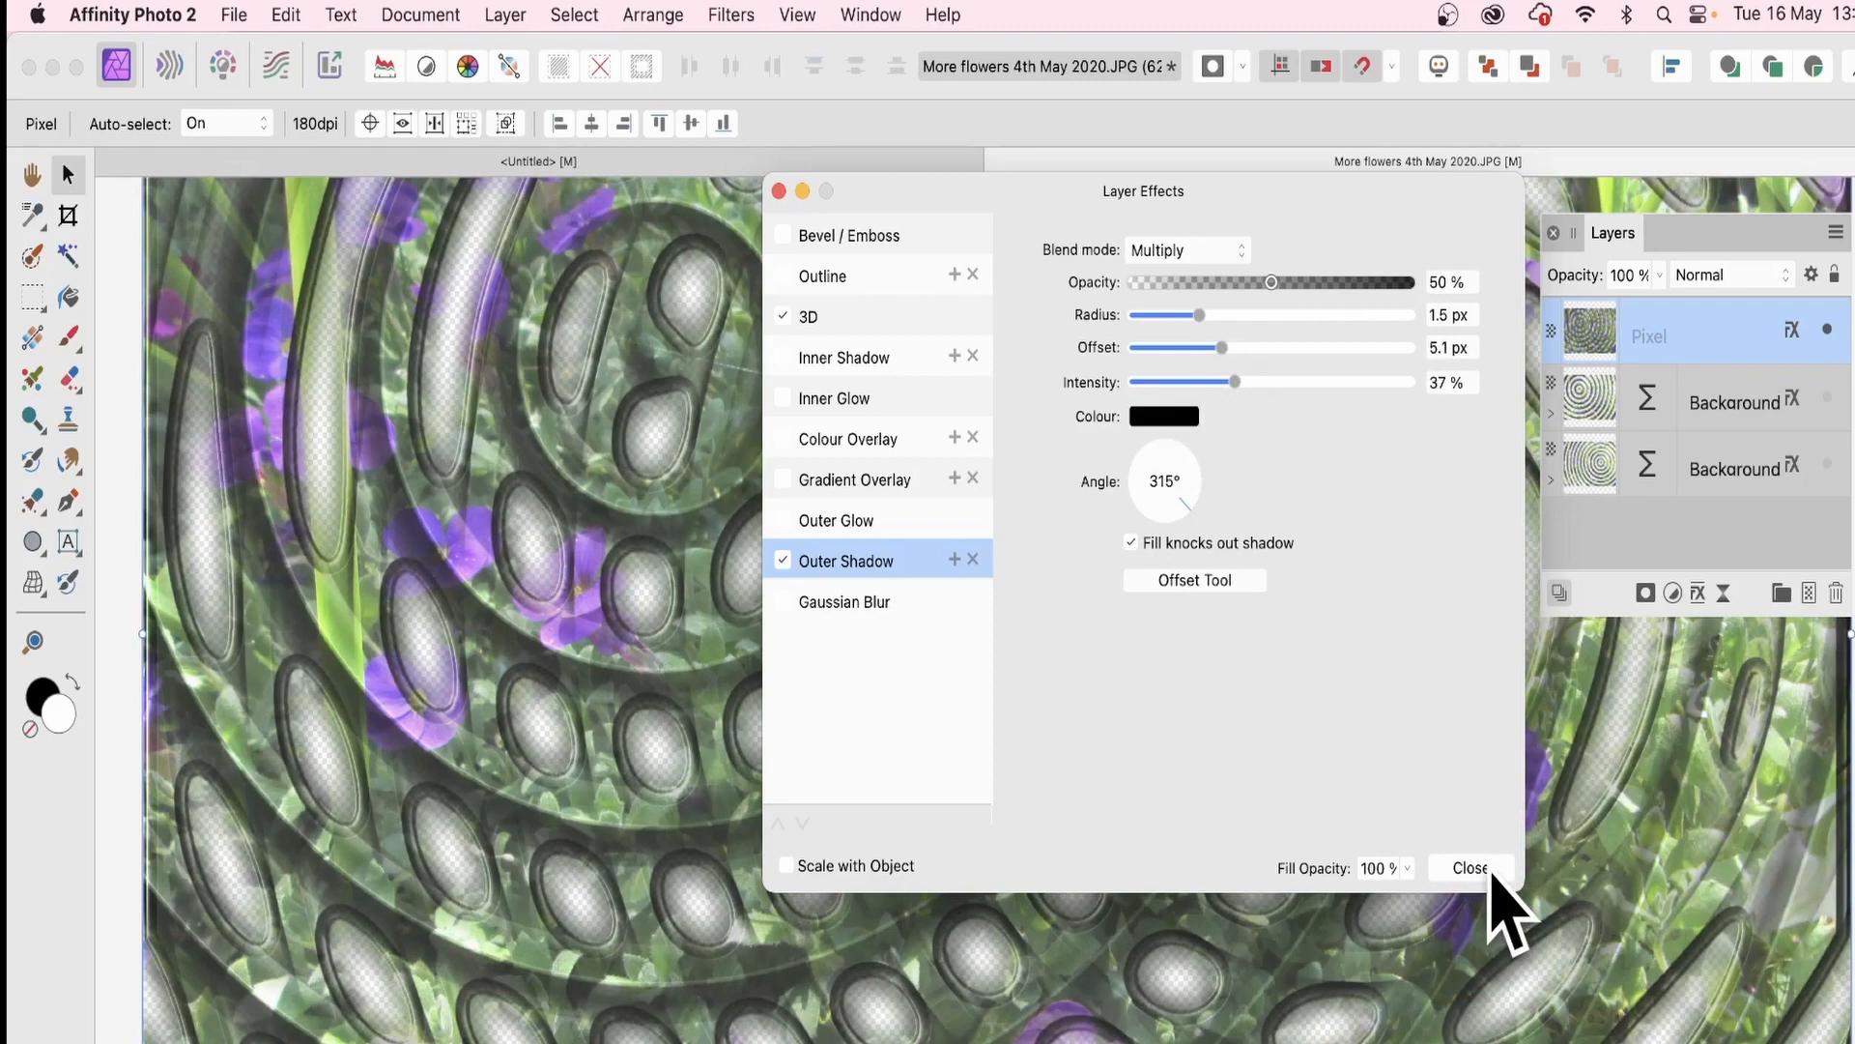
{"action": "left_click", "coordinate": [1471, 868]}
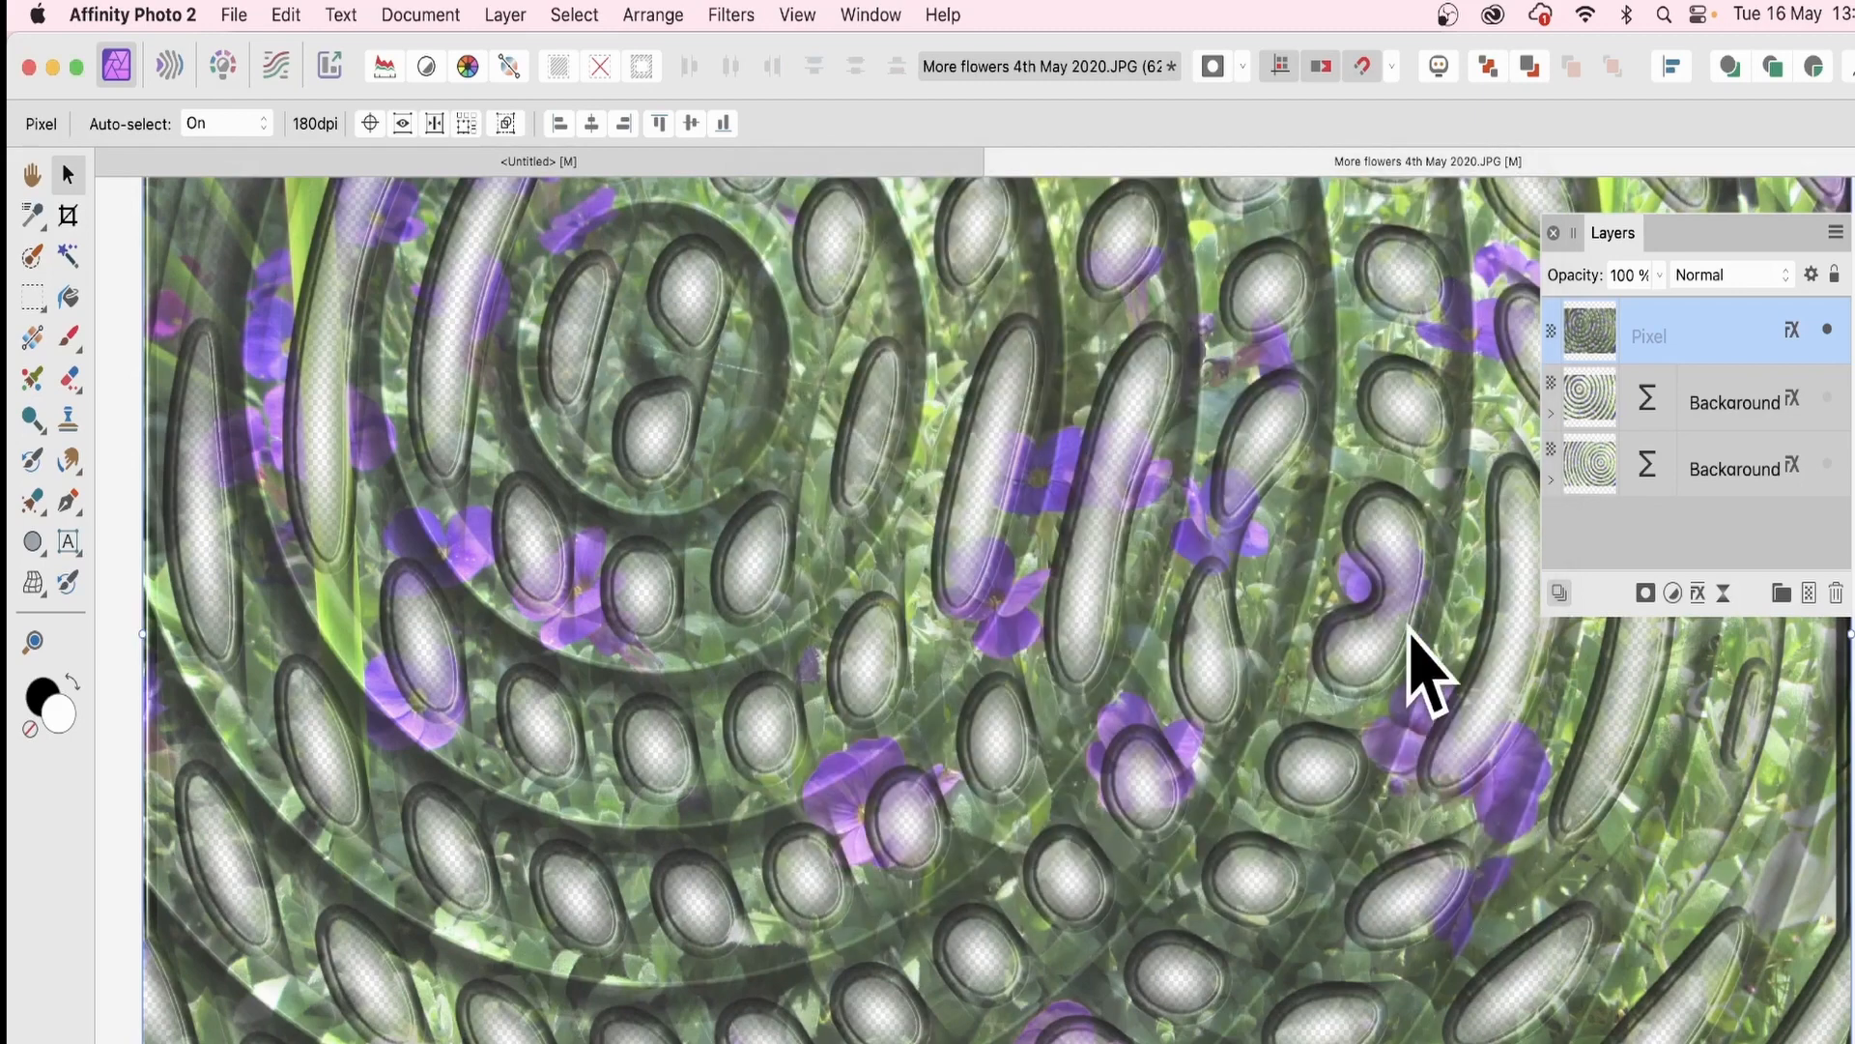